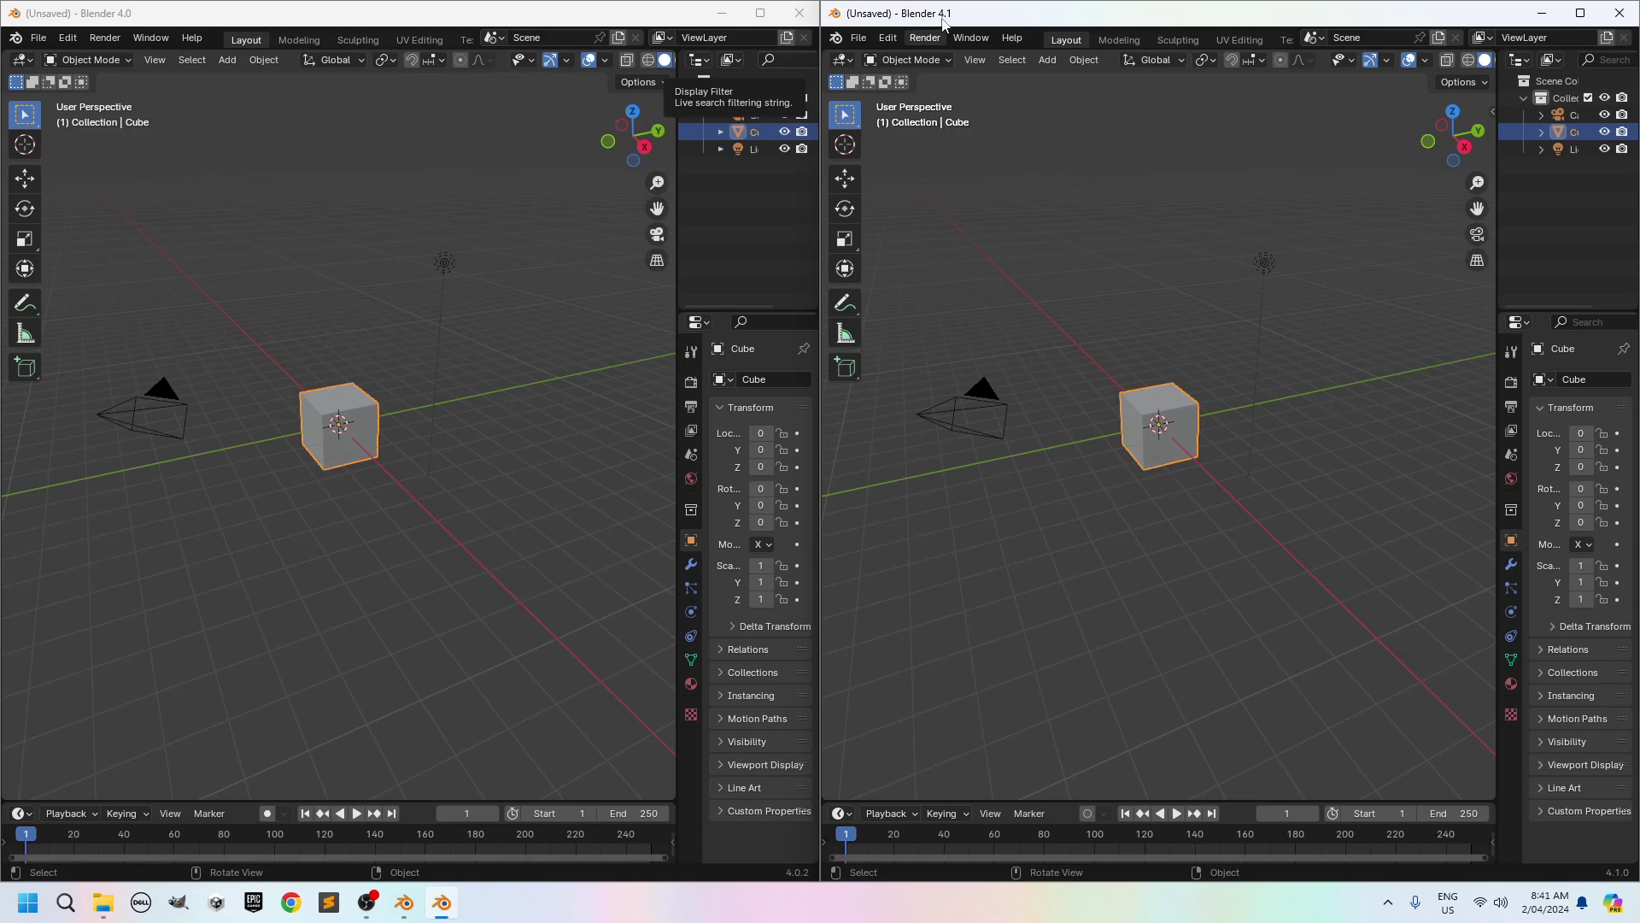
- Delete the default cube in both the Blender 4.0 and 4.1 windows
{"action": "left_click", "coordinate": [356, 406]}
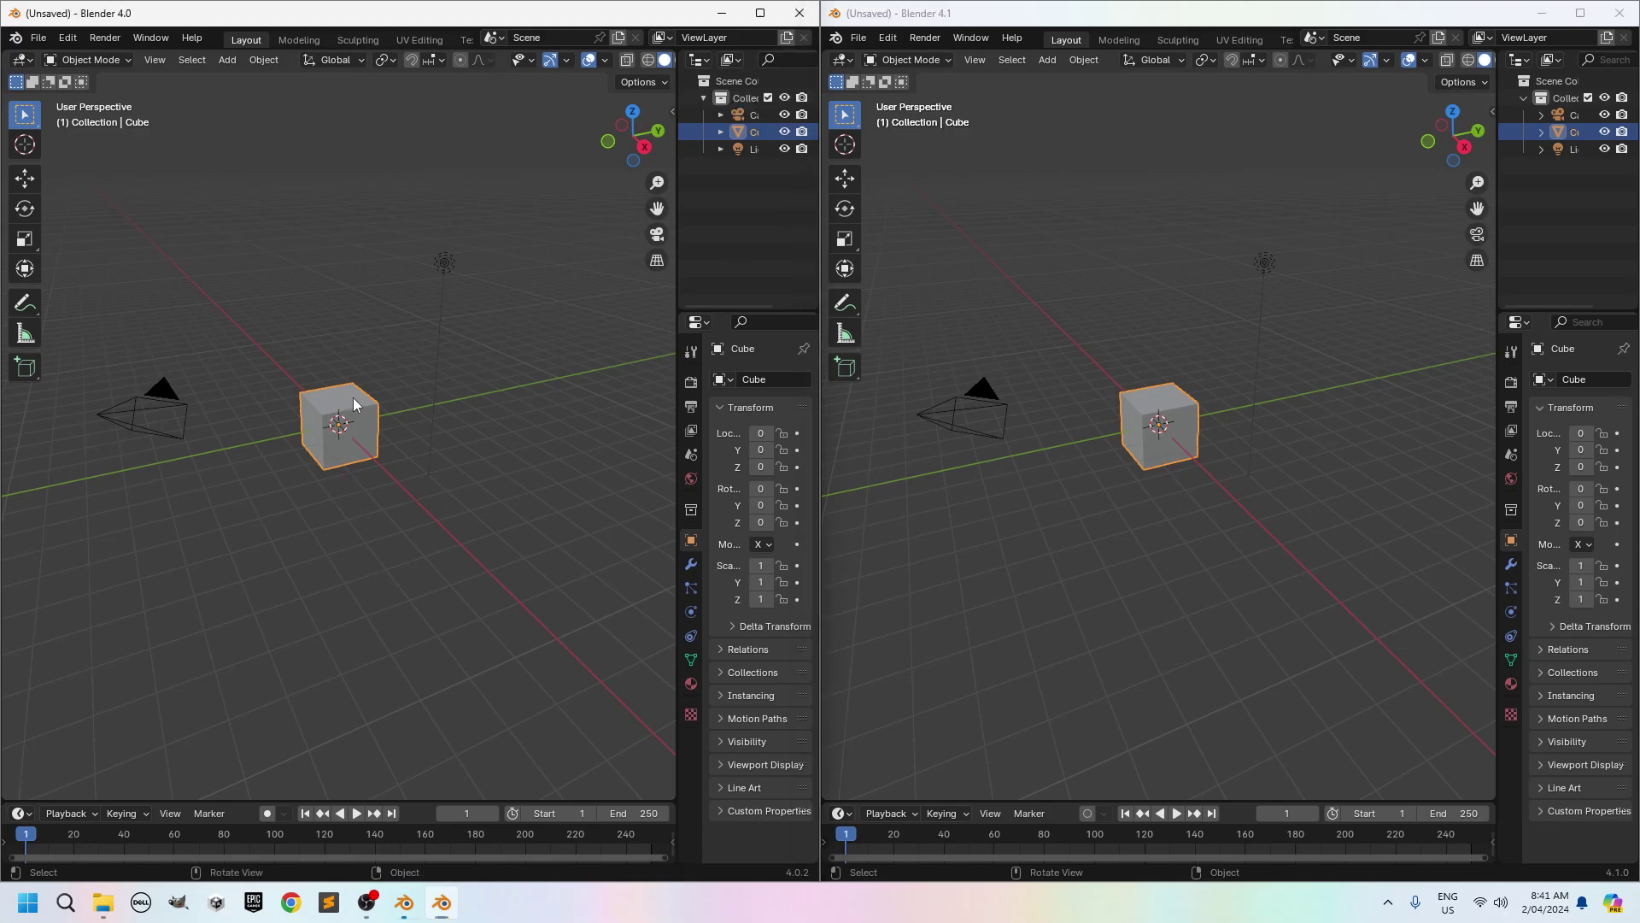
{"action": "key", "text": "Delete"}
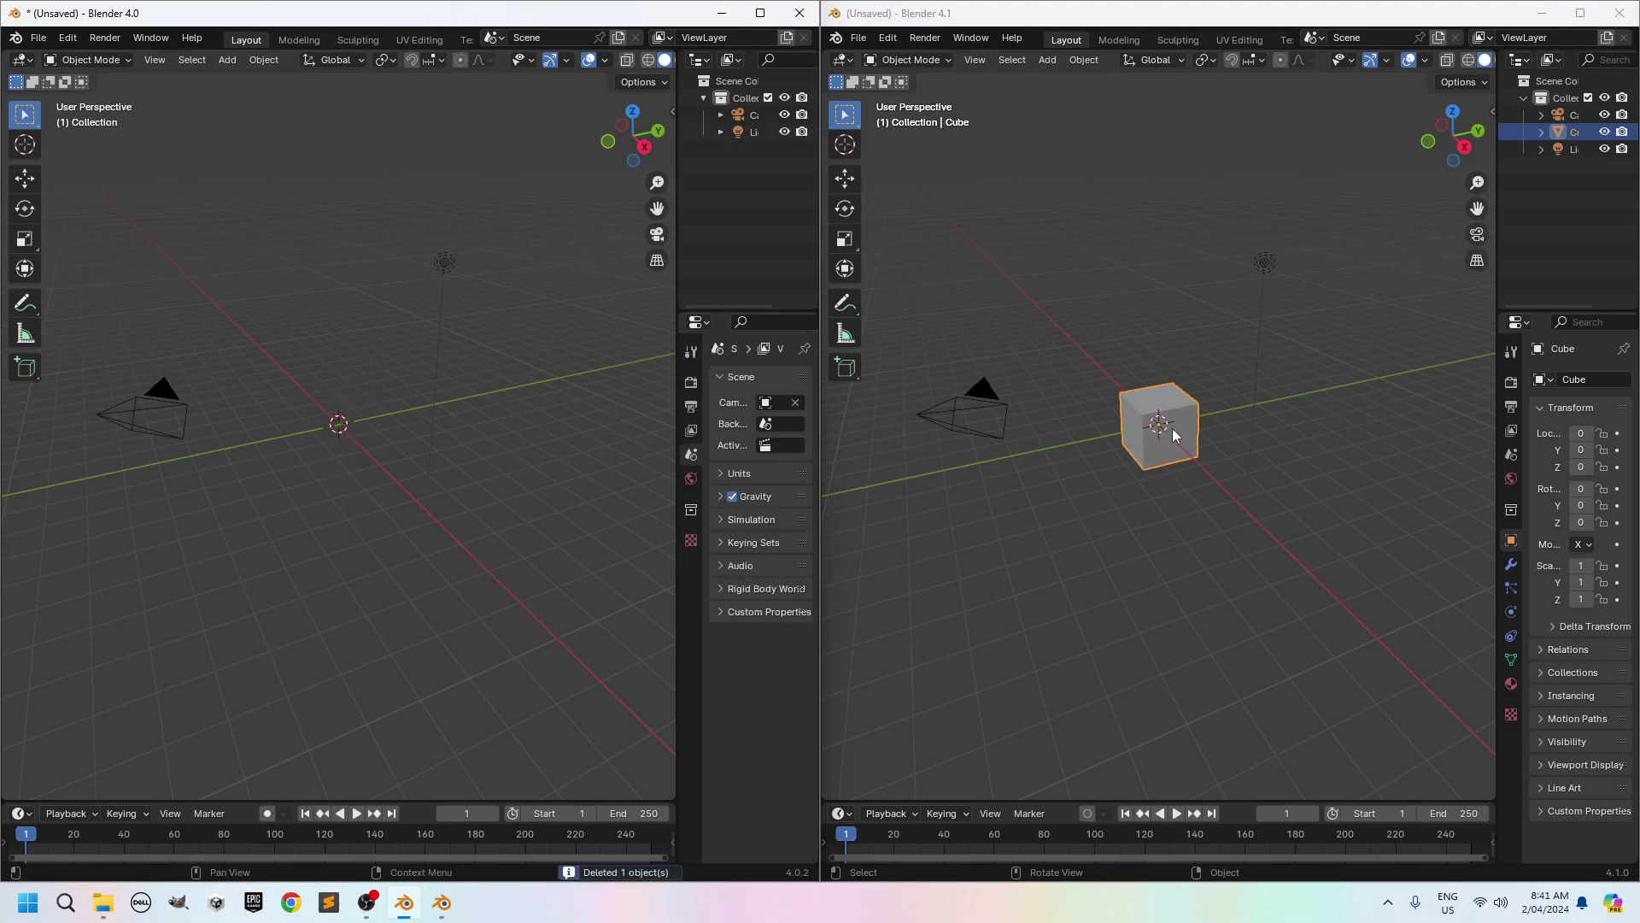
{"action": "left_click", "coordinate": [1162, 401]}
{"action": "key", "text": "Delete"}
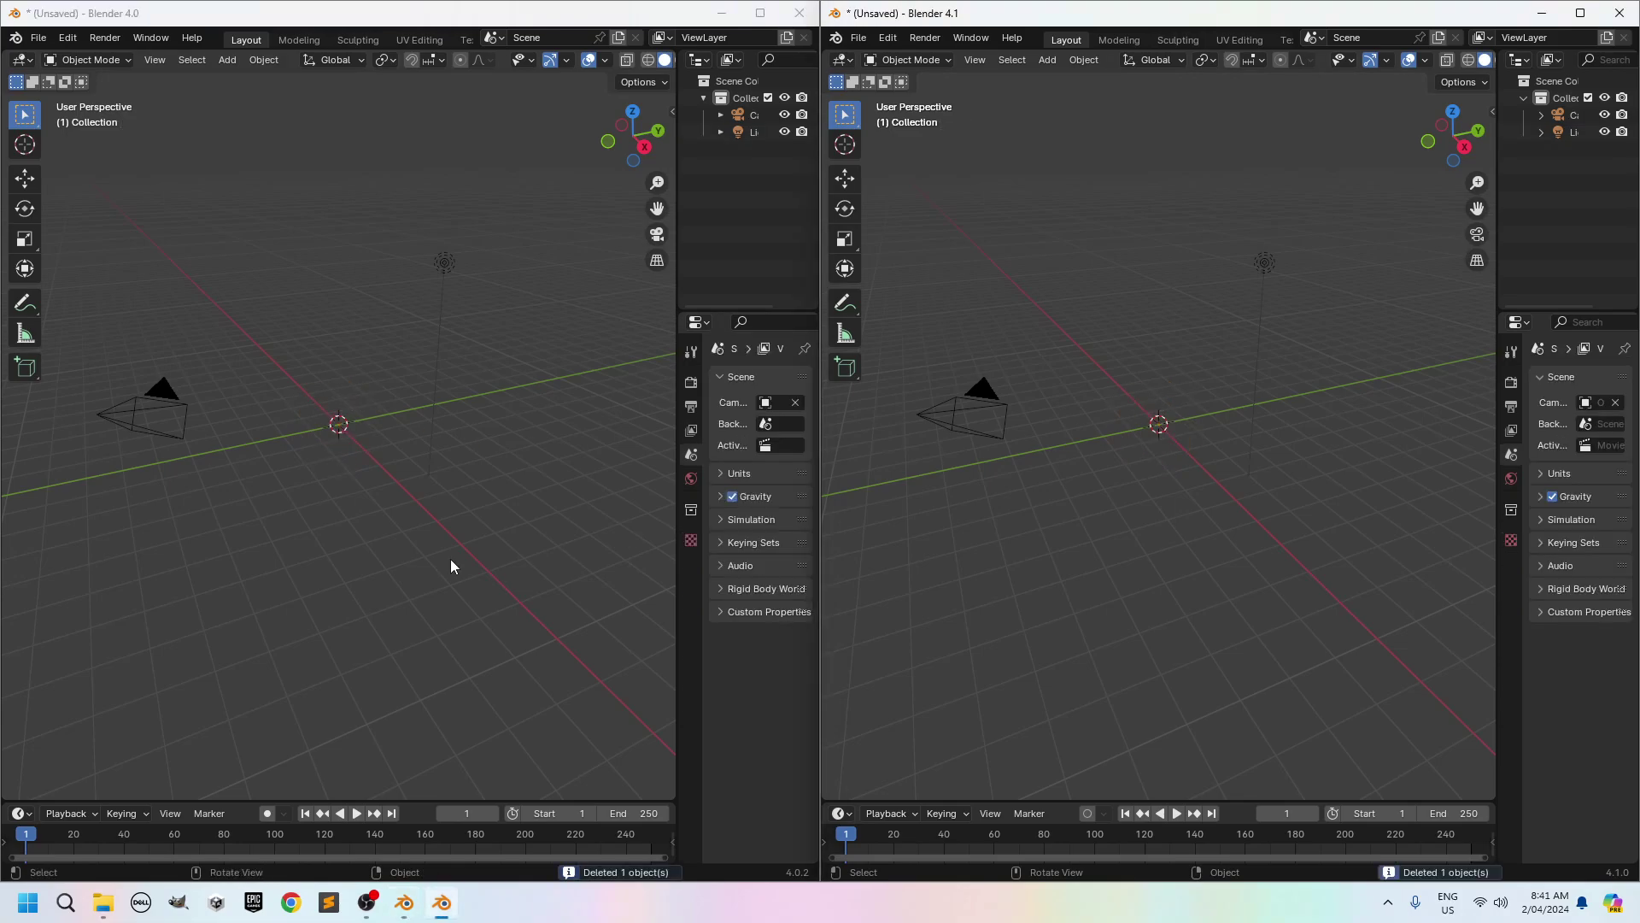
- Add a mesh plane at the origin in both the 4.0 and 4.1 scenes
{"action": "left_click", "coordinate": [349, 526]}
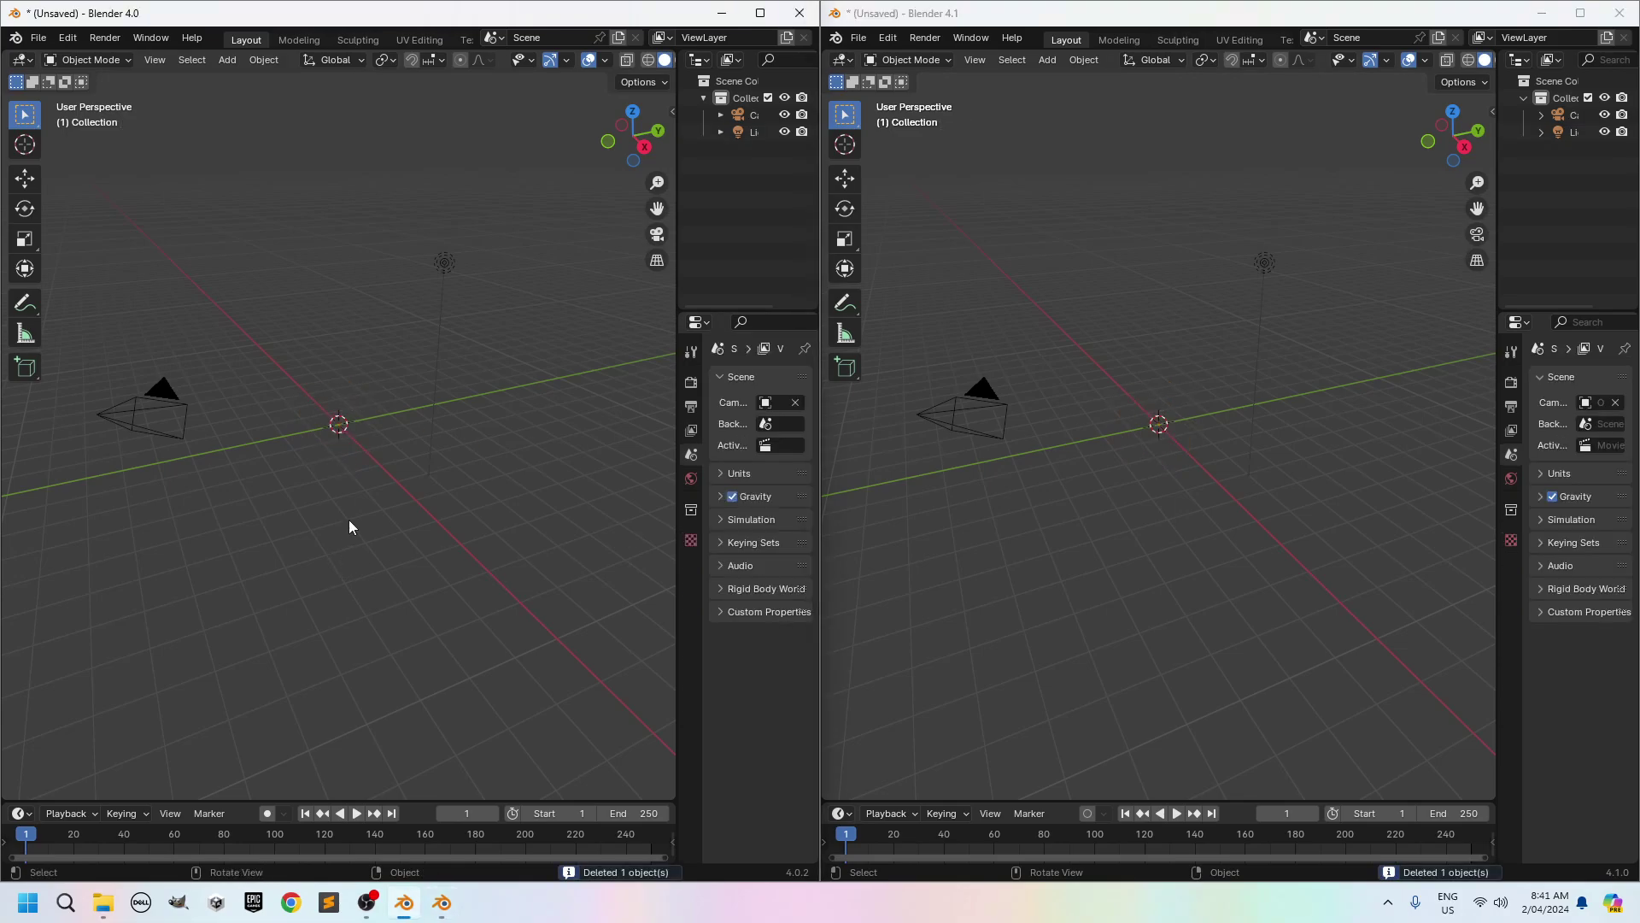
{"action": "key", "text": "shift+a"}
{"action": "mouse_move", "coordinate": [352, 543]}
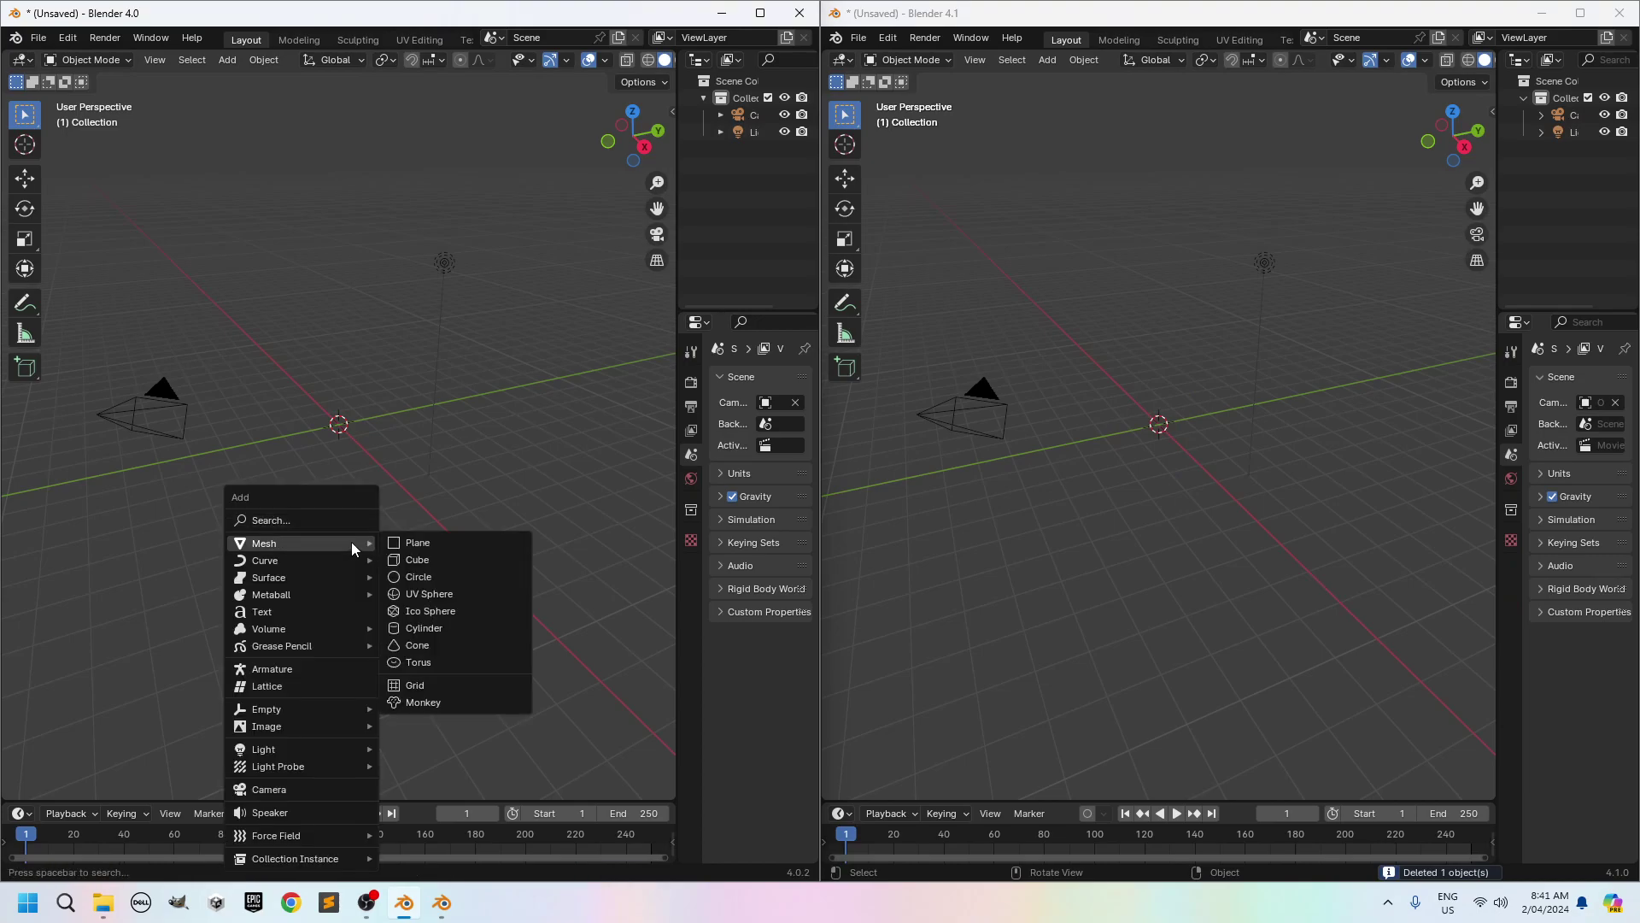
{"action": "left_click", "coordinate": [428, 541]}
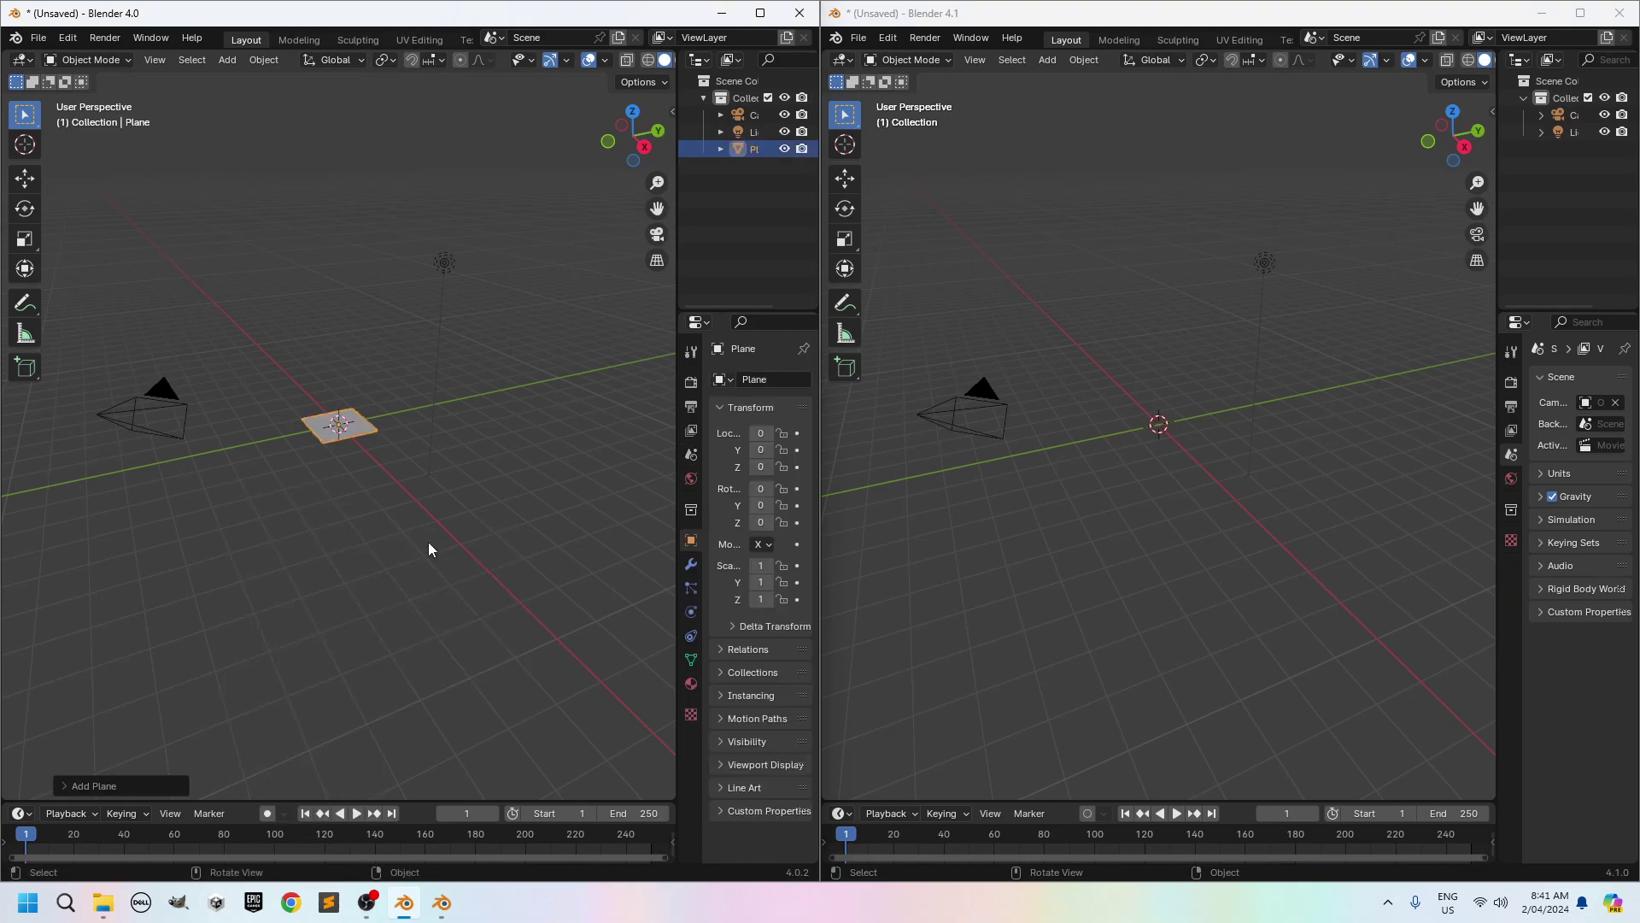
{"action": "left_click", "coordinate": [1172, 527]}
{"action": "key", "text": "shift+a"}
{"action": "mouse_move", "coordinate": [1171, 525]}
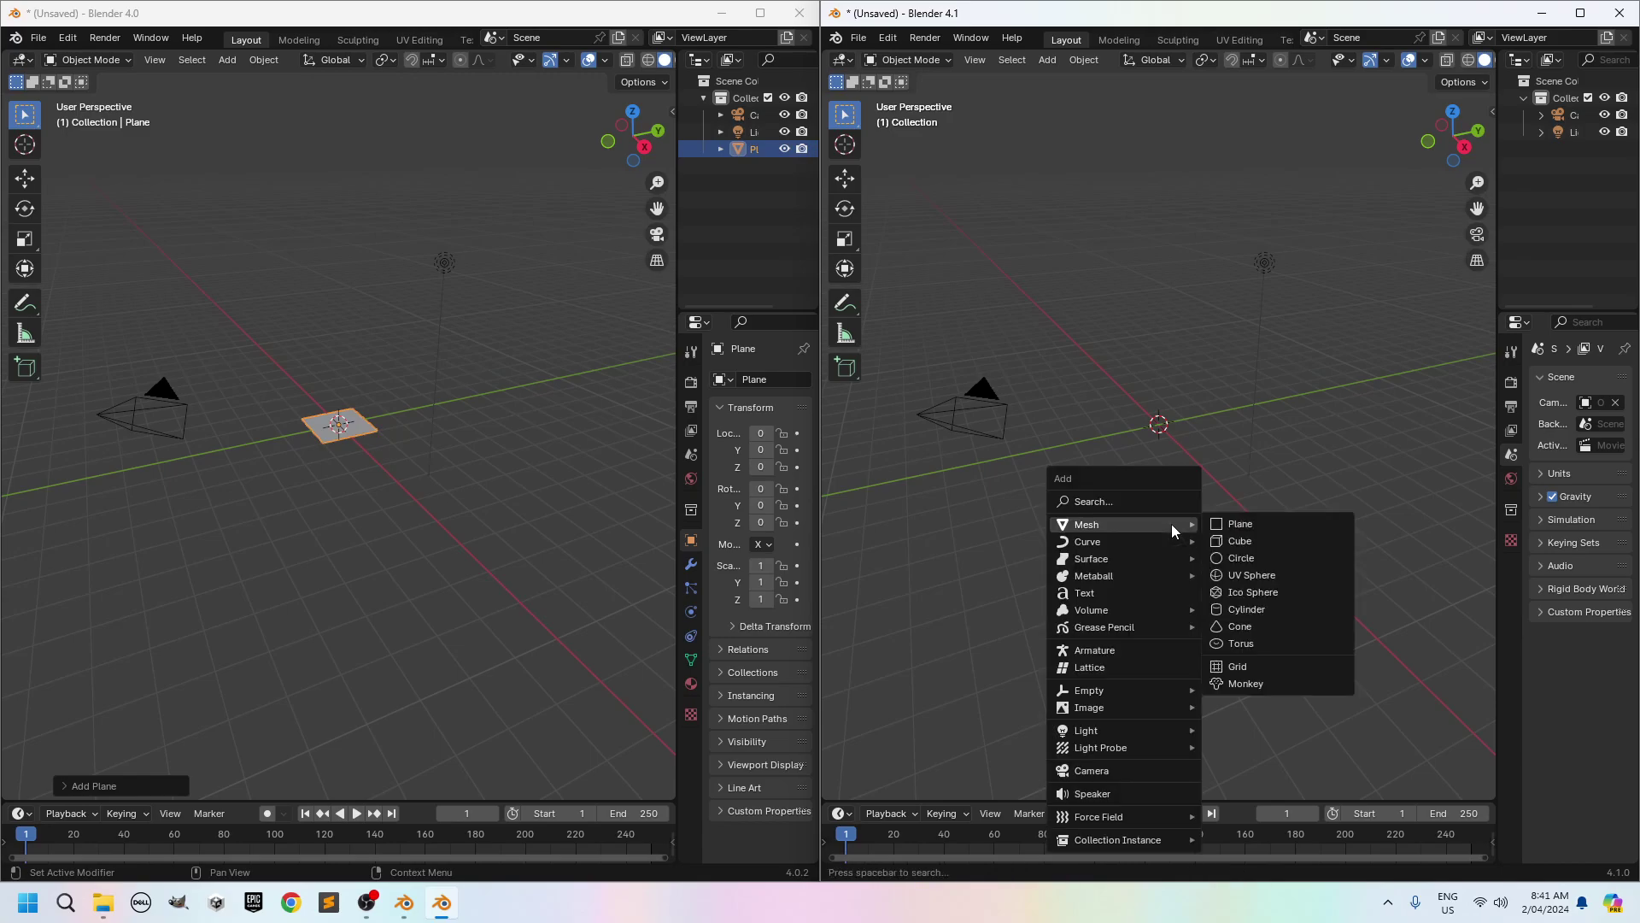
{"action": "left_click", "coordinate": [1232, 525]}
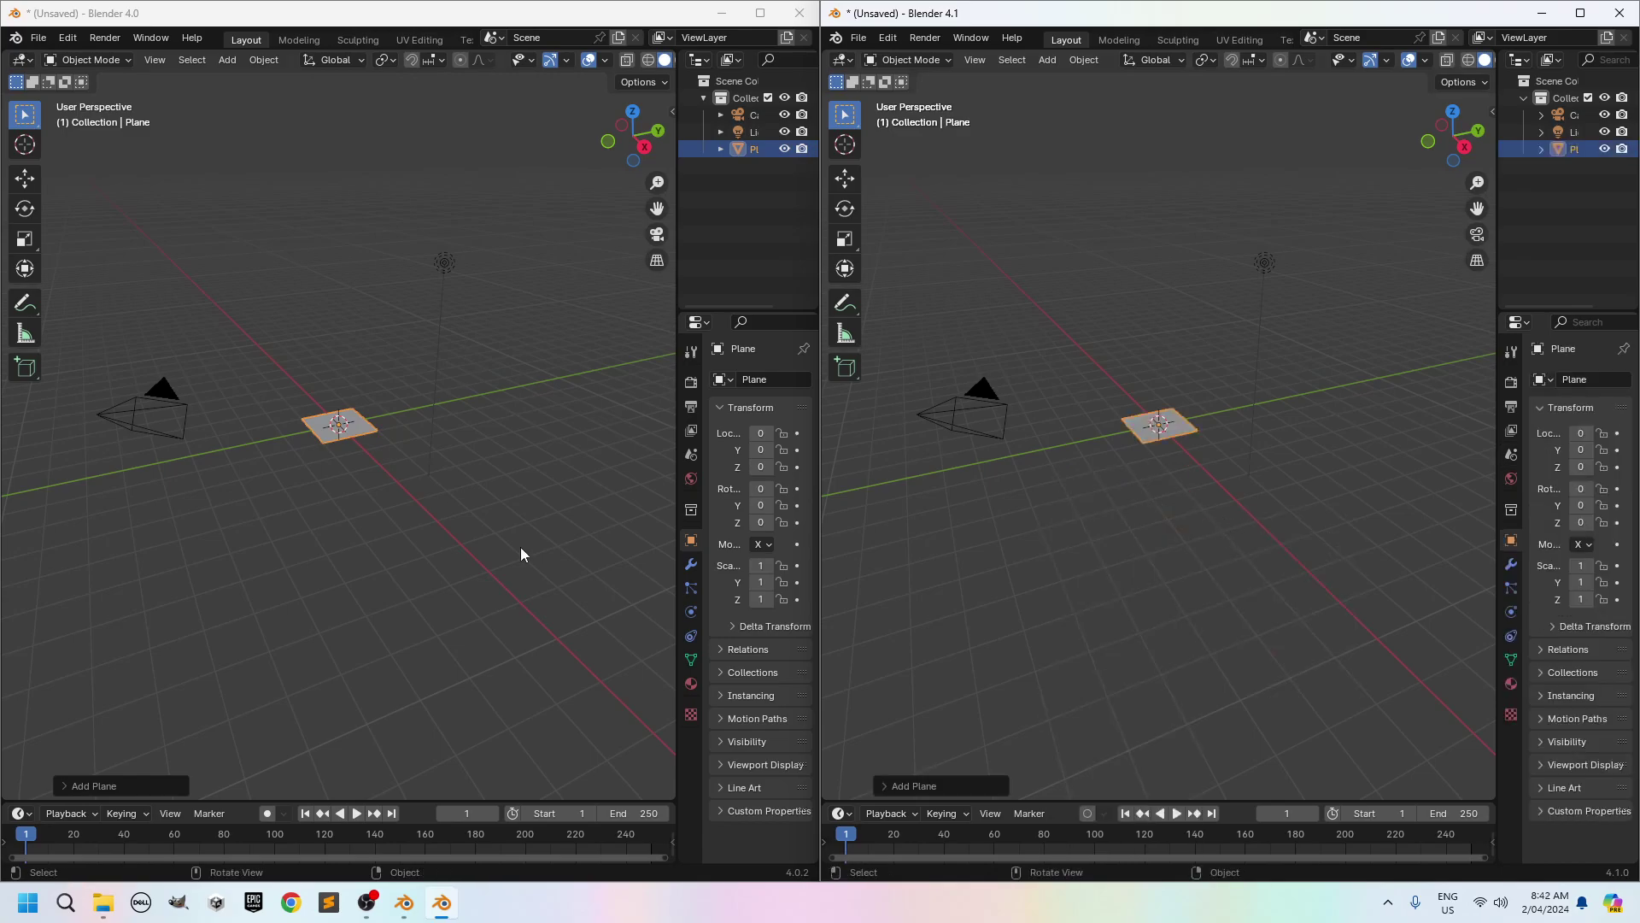
- Switch both viewports to top view with Numpad 7
{"action": "left_click", "coordinate": [329, 531]}
{"action": "key", "text": "KP_7"}
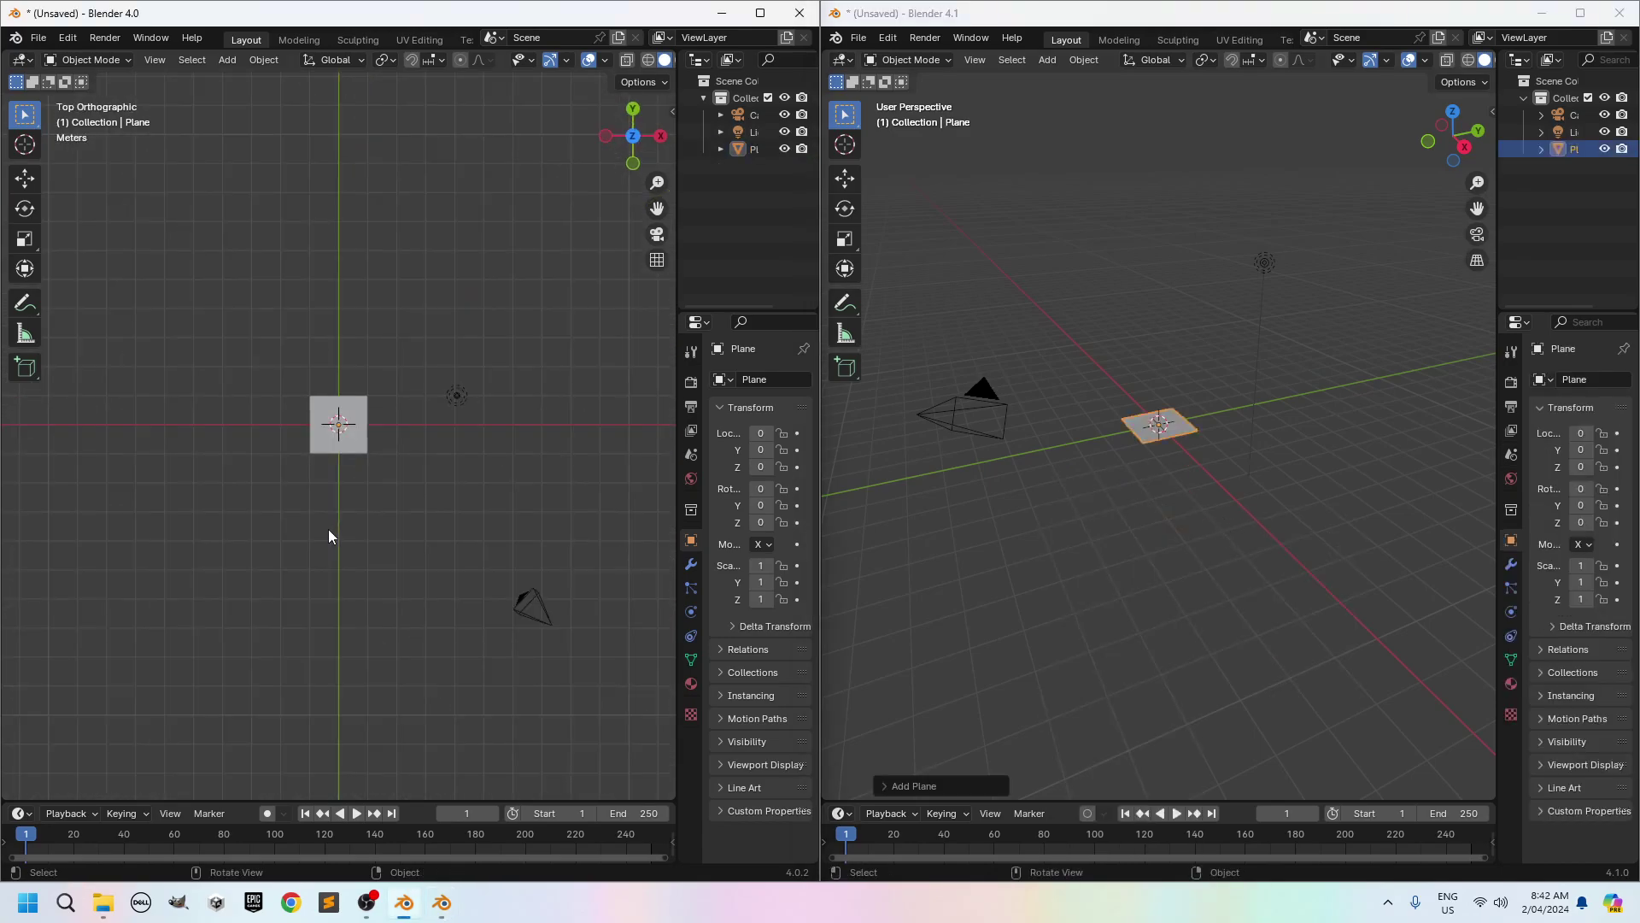
{"action": "left_click", "coordinate": [1142, 497]}
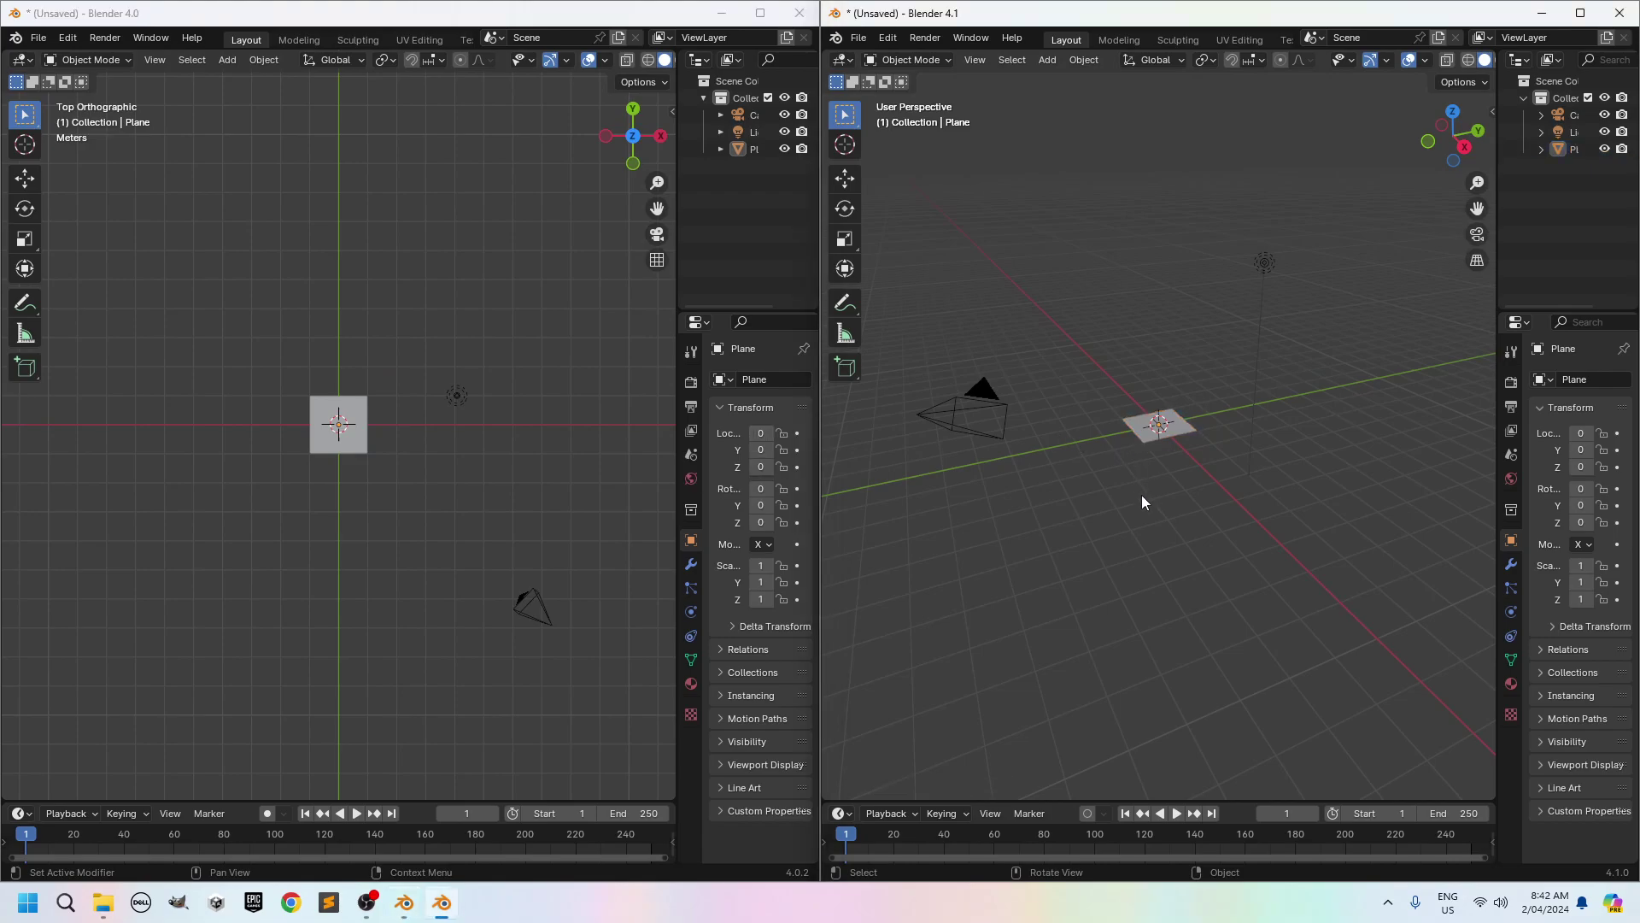
{"action": "key", "text": "KP_7"}
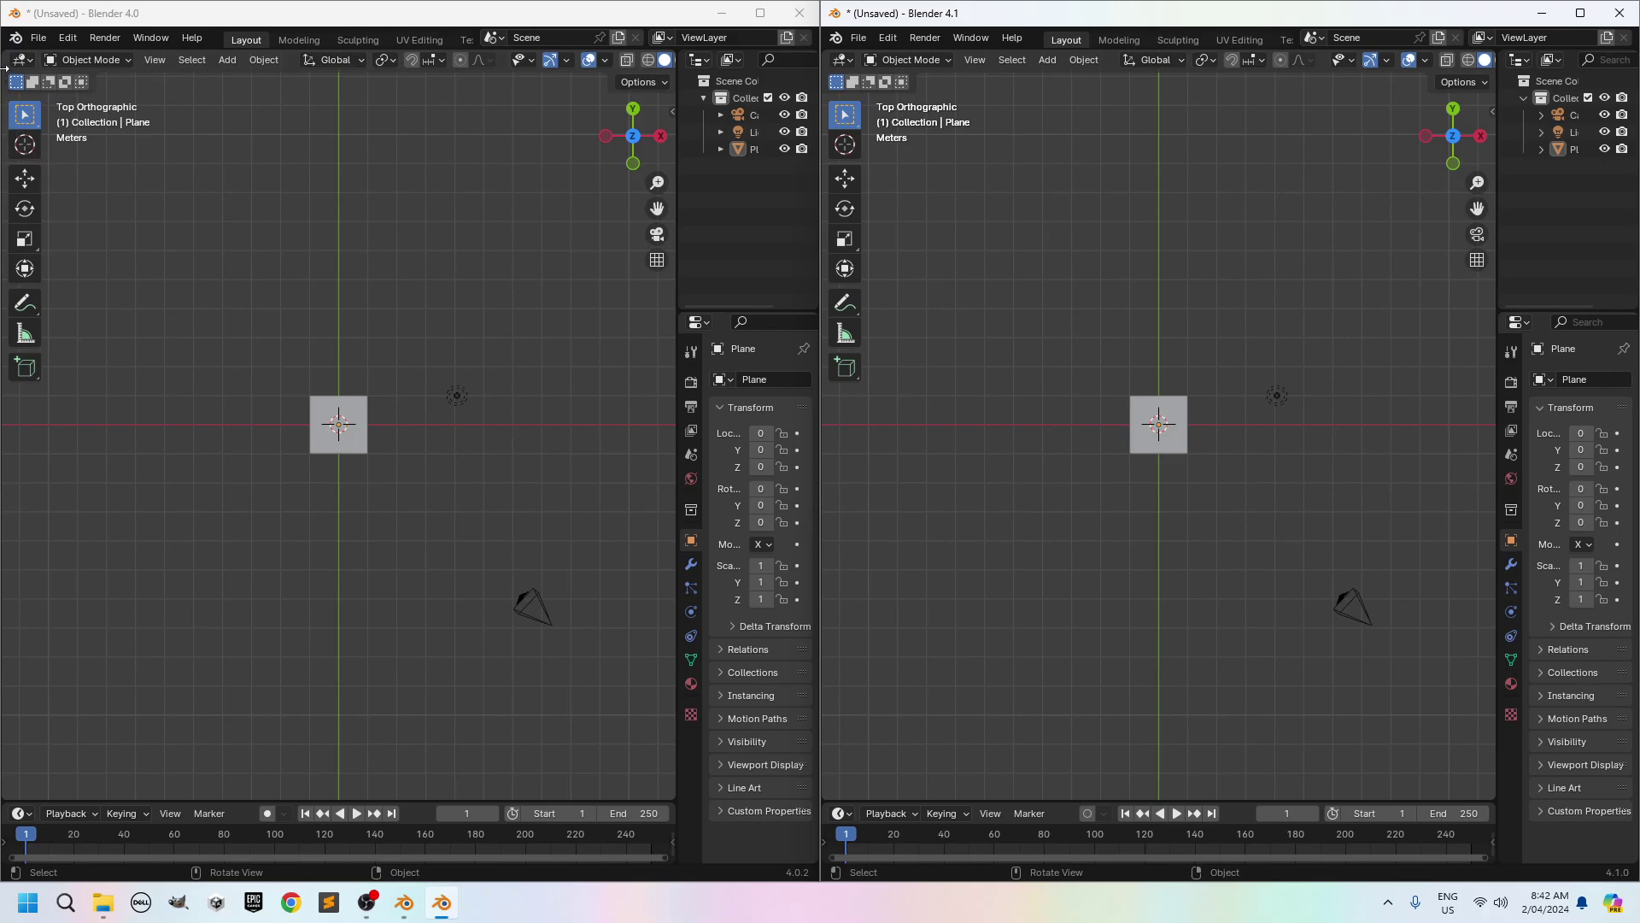
- Split the 4.0 and 4.1 viewports and set each lower area to Shader Editor
{"action": "left_click_drag", "start_coordinate": [6, 57], "coordinate": [17, 423]}
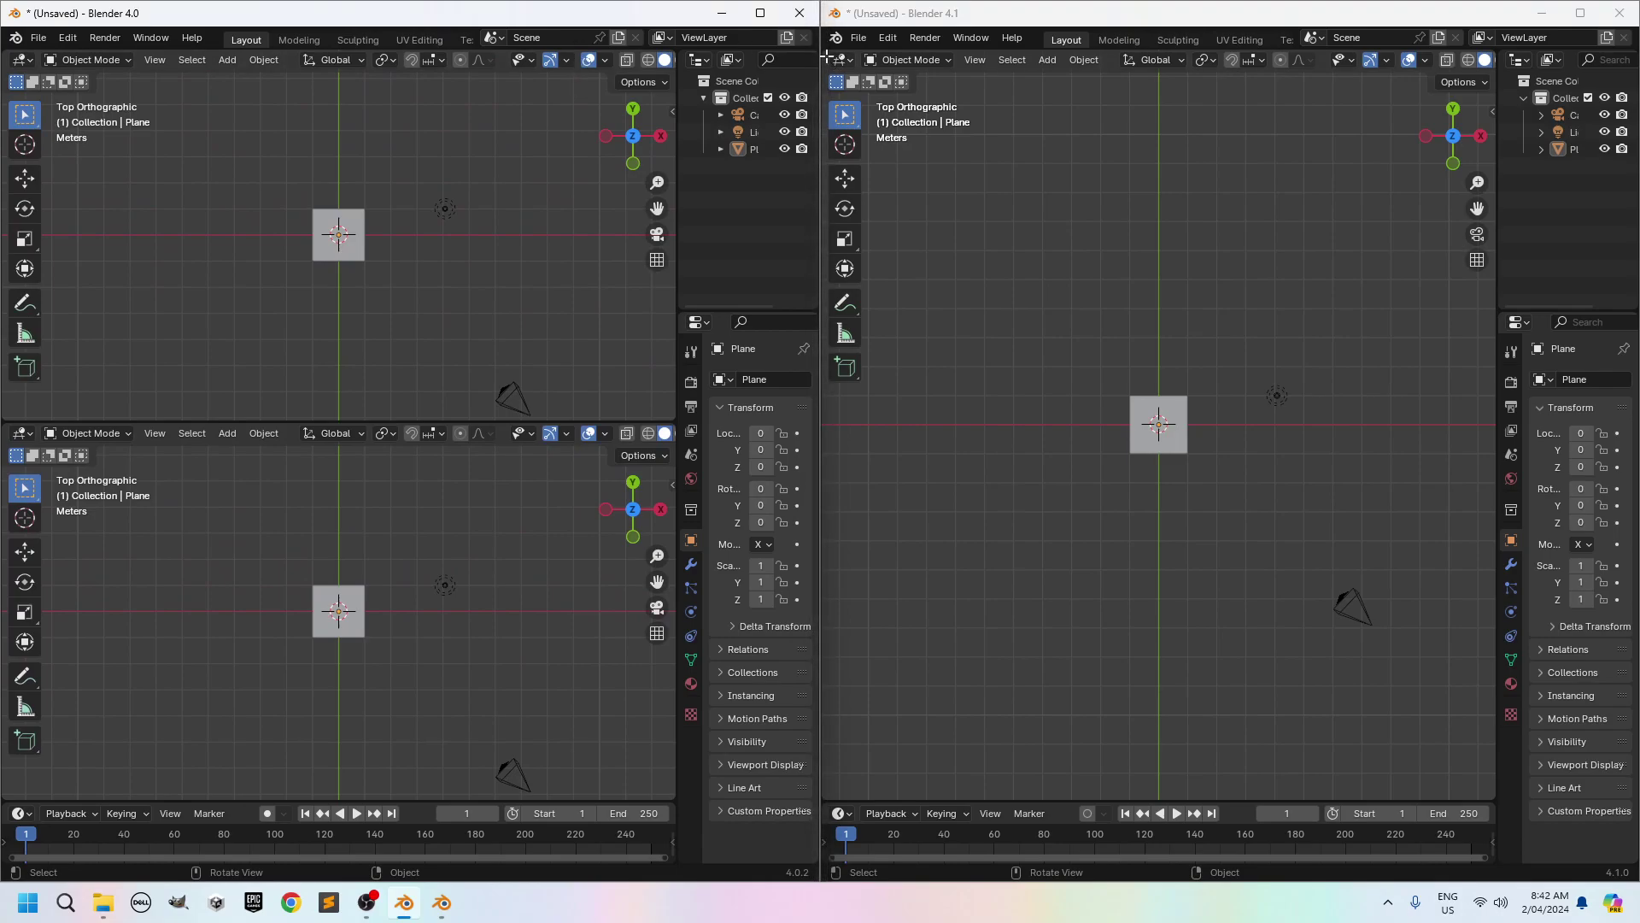
{"action": "left_click_drag", "start_coordinate": [827, 56], "coordinate": [893, 419]}
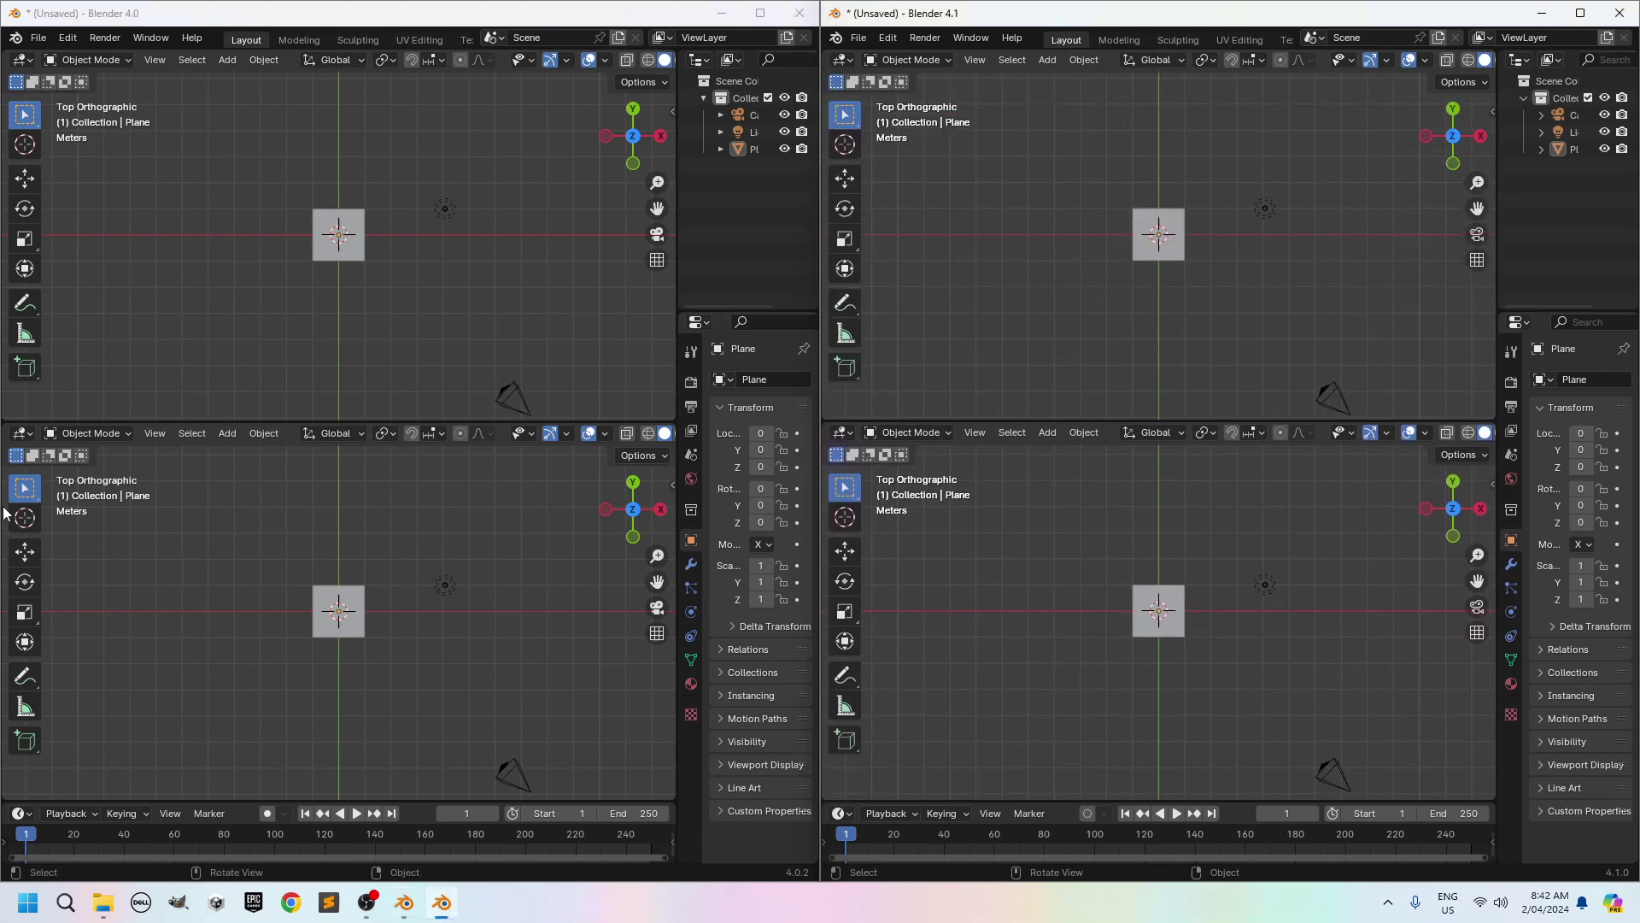
{"action": "left_click", "coordinate": [23, 437]}
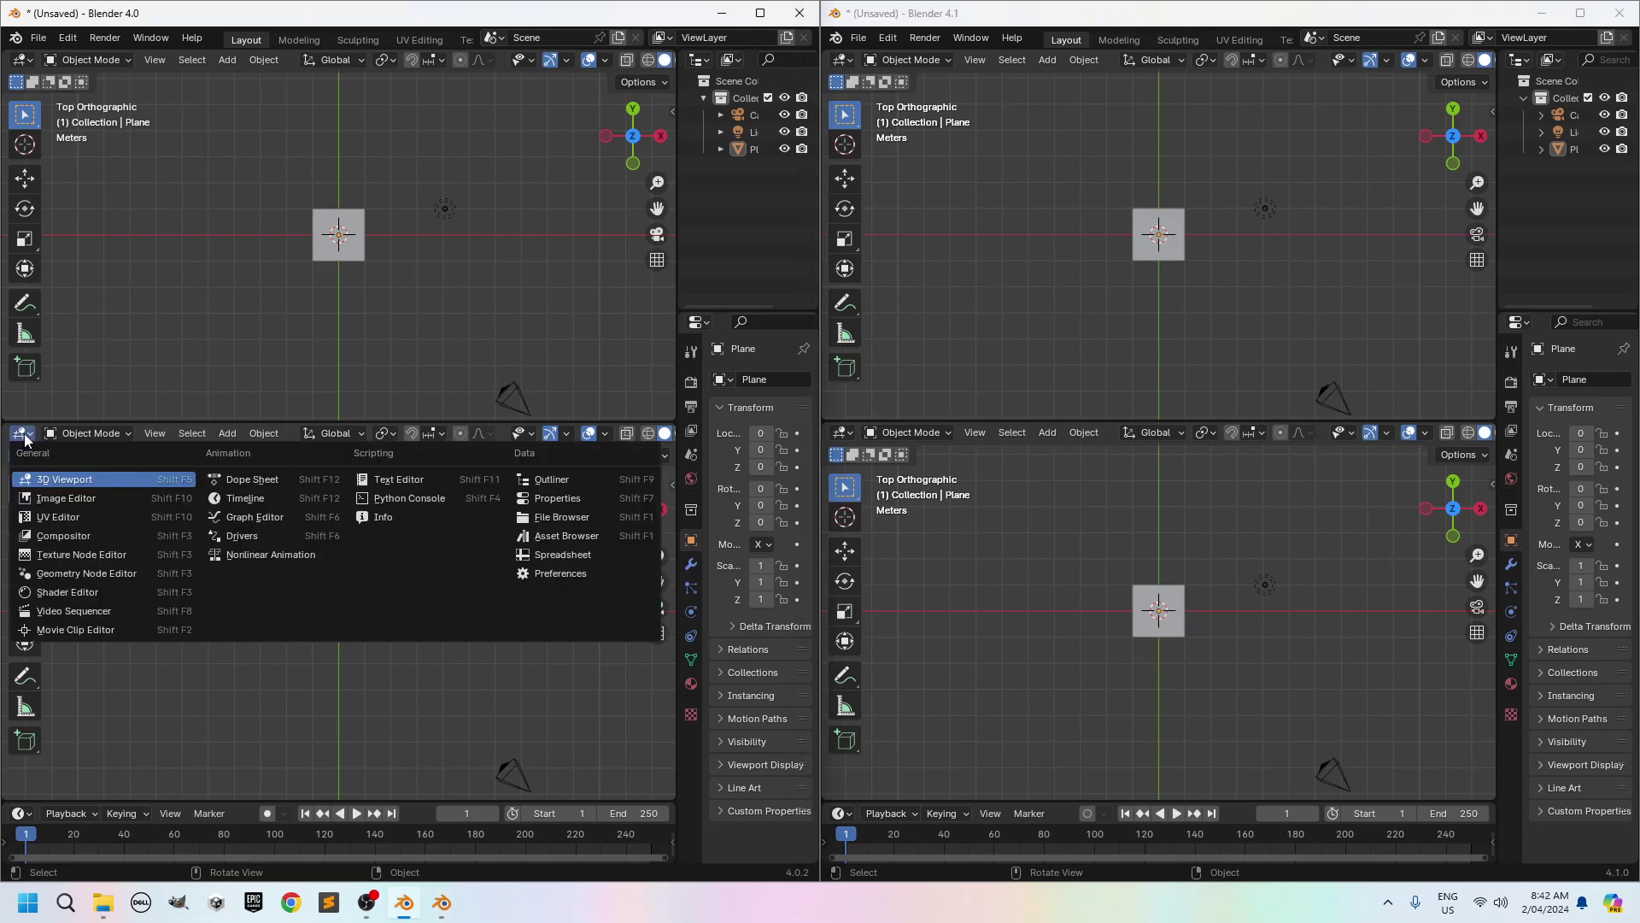
{"action": "left_click", "coordinate": [70, 593]}
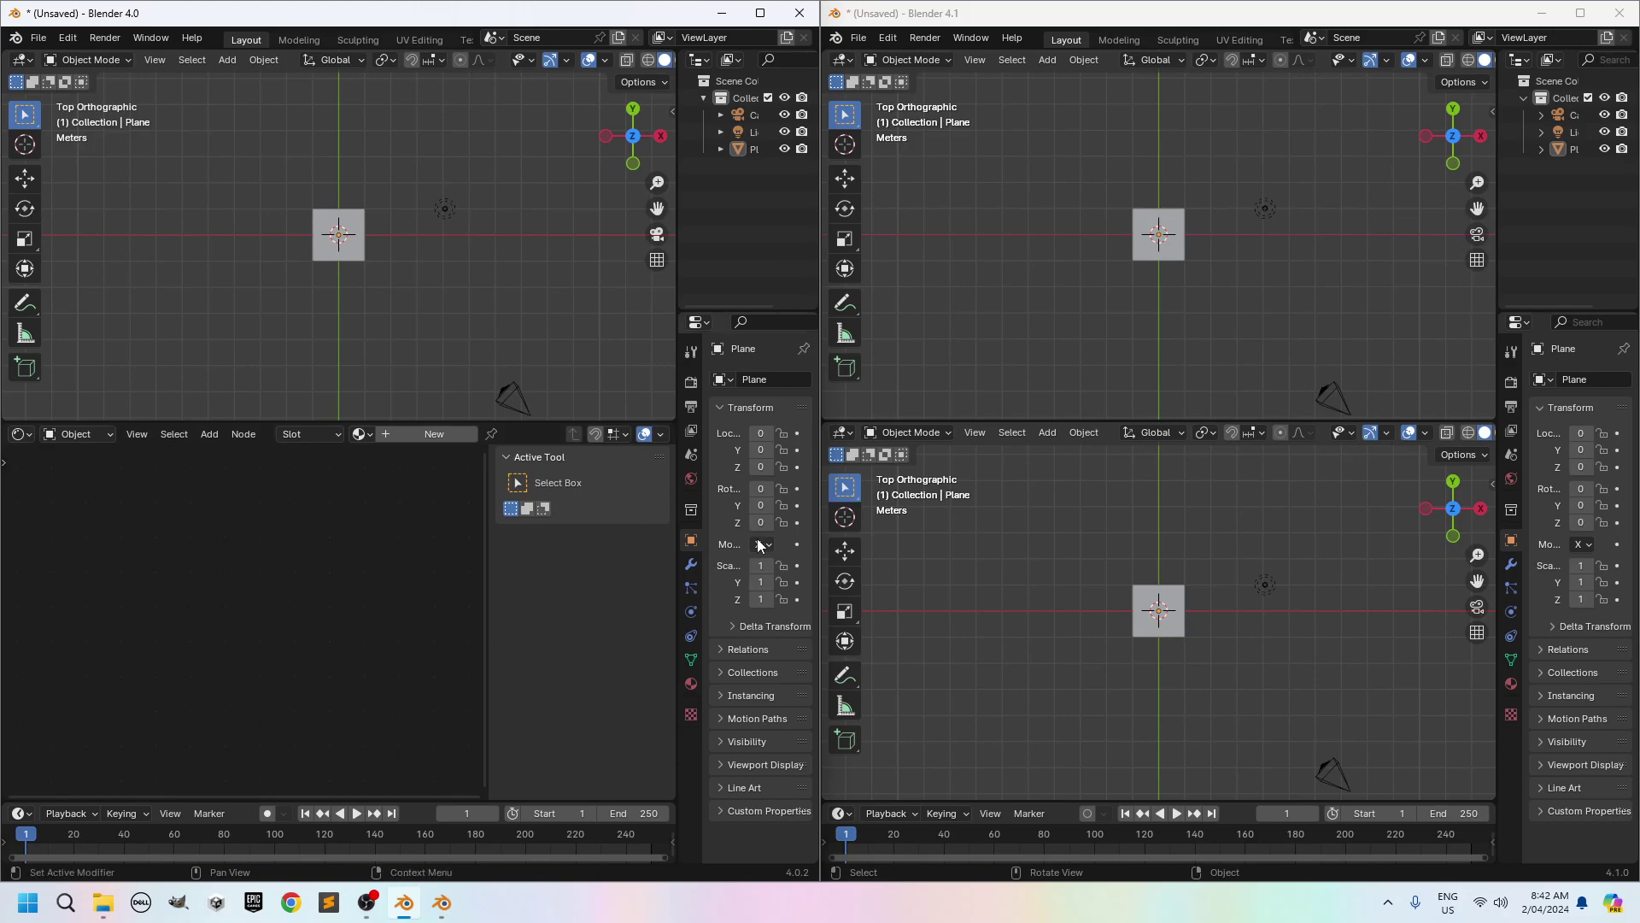
{"action": "left_click", "coordinate": [849, 432]}
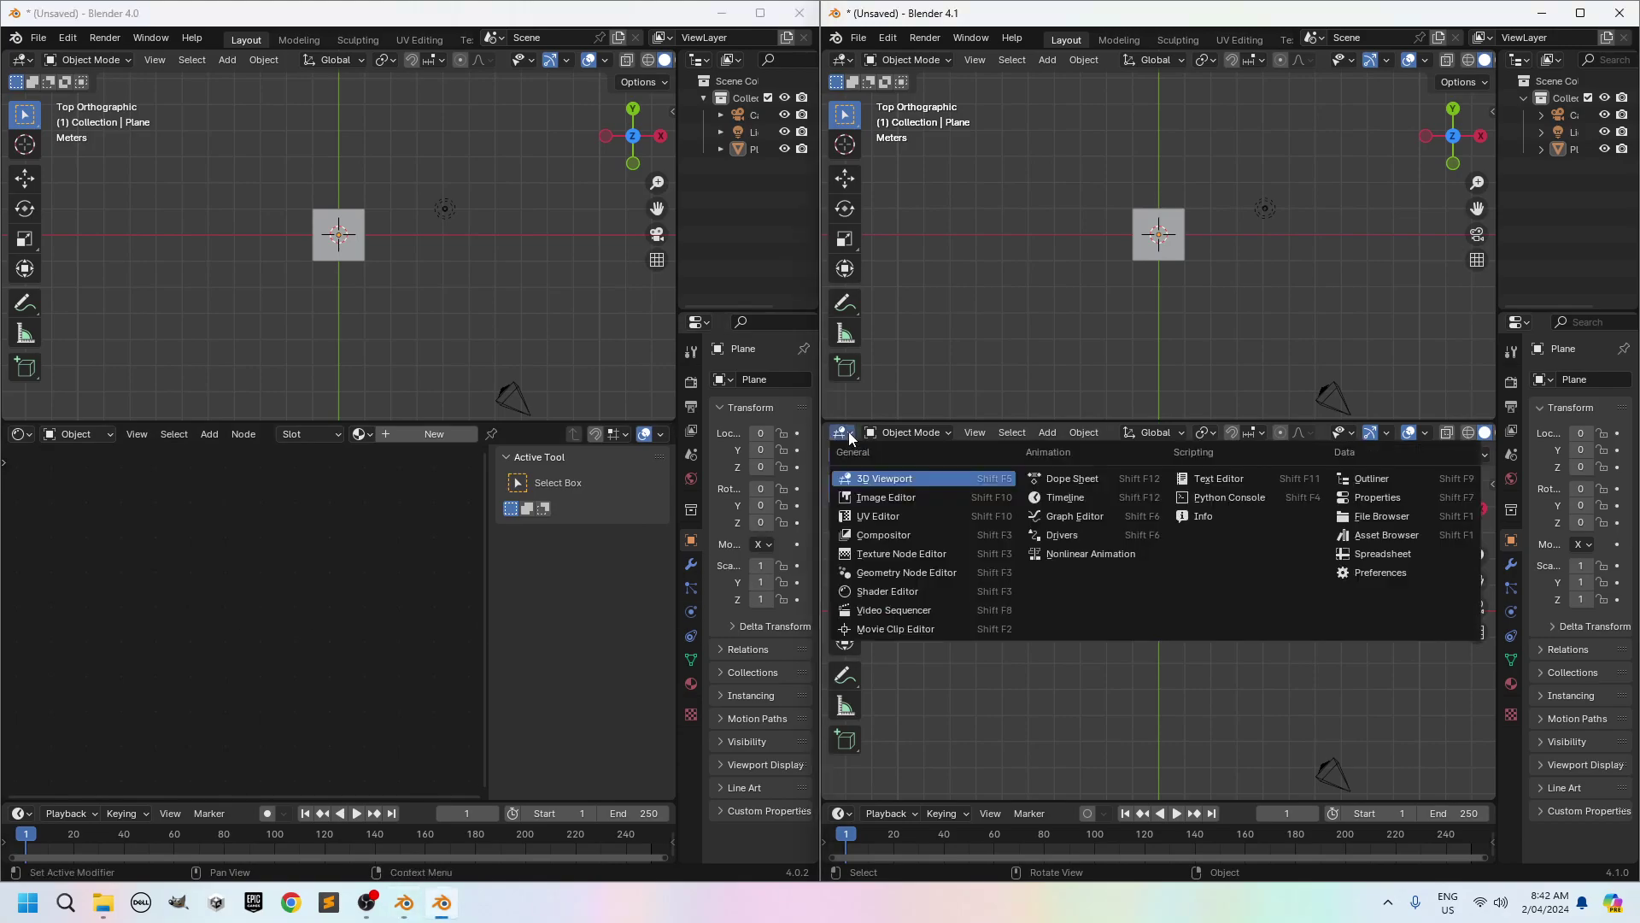
{"action": "left_click", "coordinate": [894, 592]}
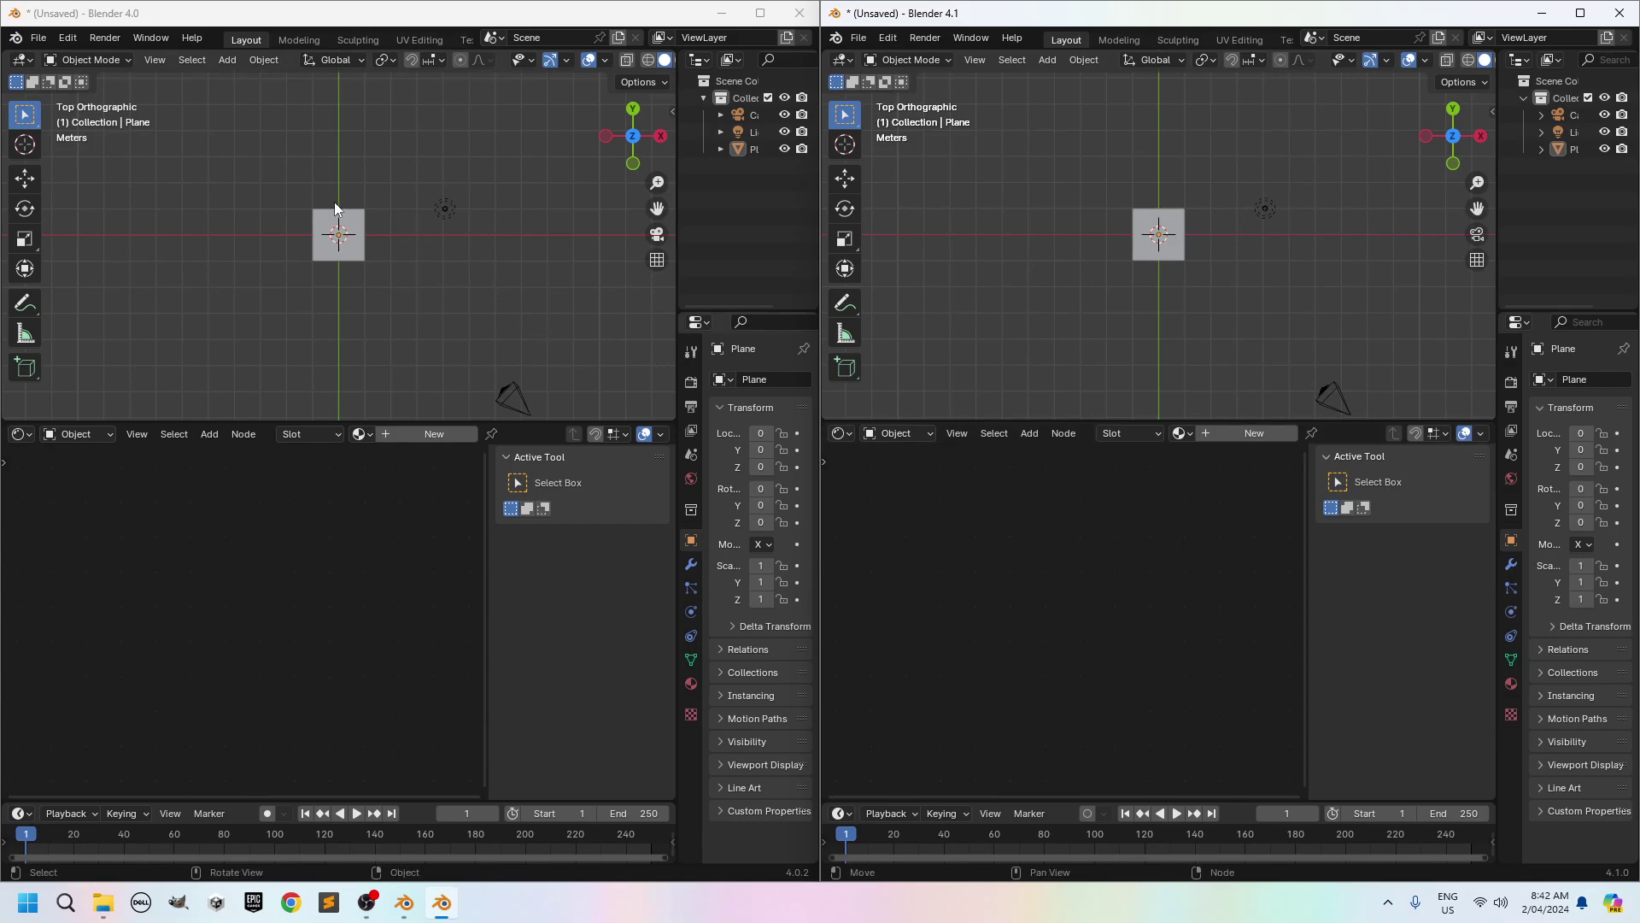
- Select the plane and create new material Material.001 in both Blender 4.0 and 4.1
{"action": "left_click", "coordinate": [355, 220]}
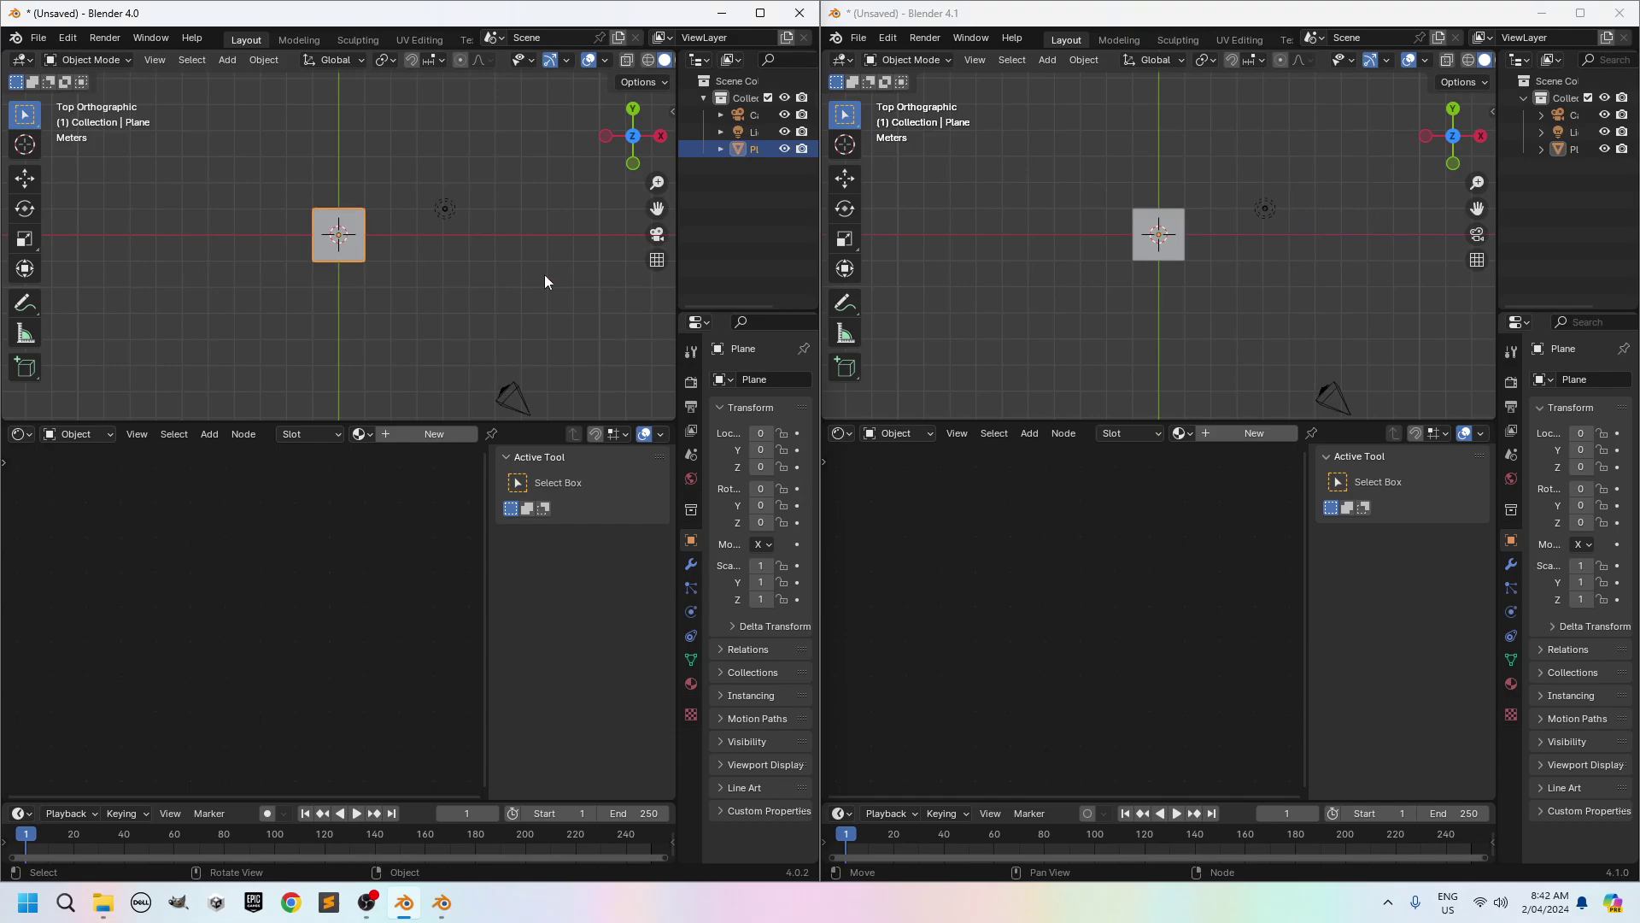
{"action": "left_click", "coordinate": [692, 684]}
{"action": "left_click", "coordinate": [780, 453]}
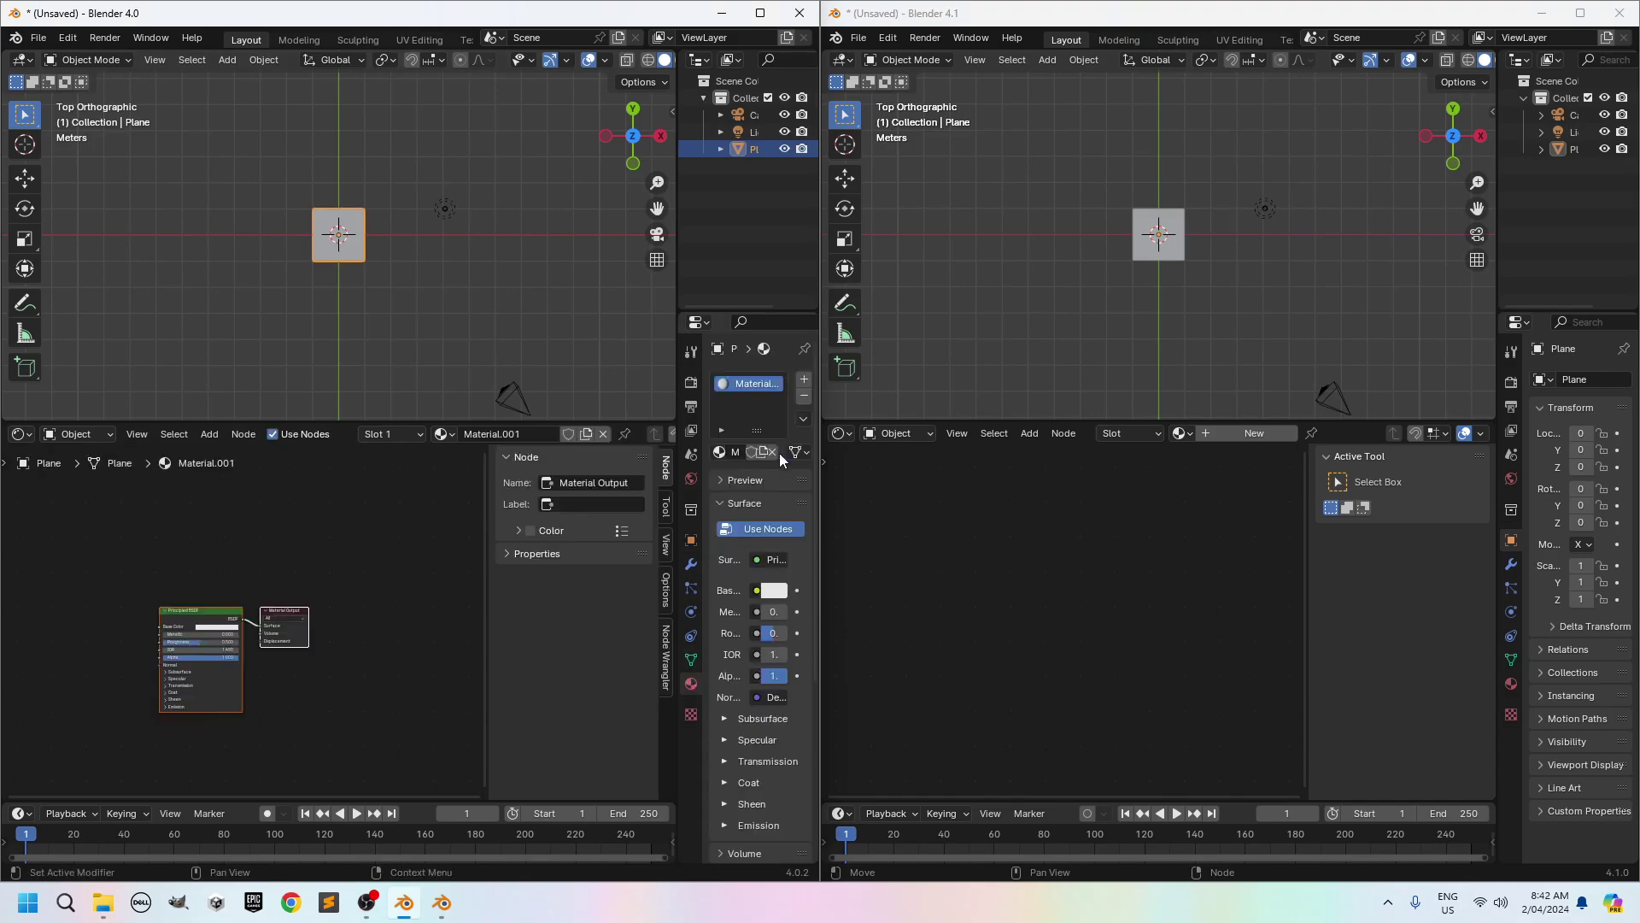
{"action": "left_click", "coordinate": [1171, 224]}
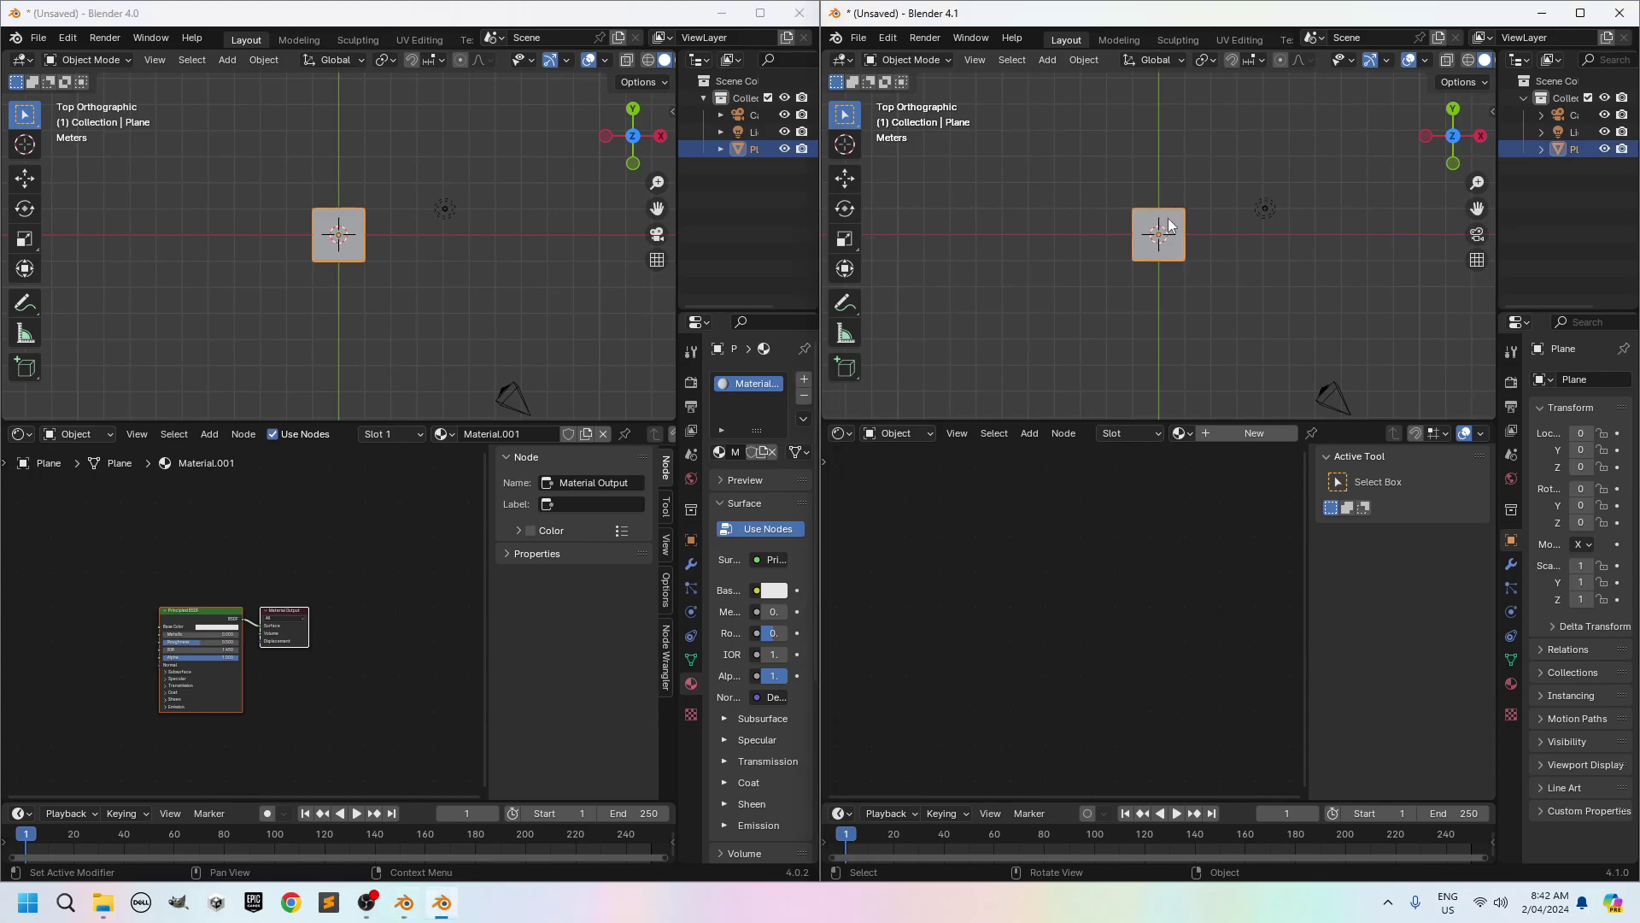
{"action": "left_click", "coordinate": [1512, 686]}
{"action": "left_click", "coordinate": [1584, 452]}
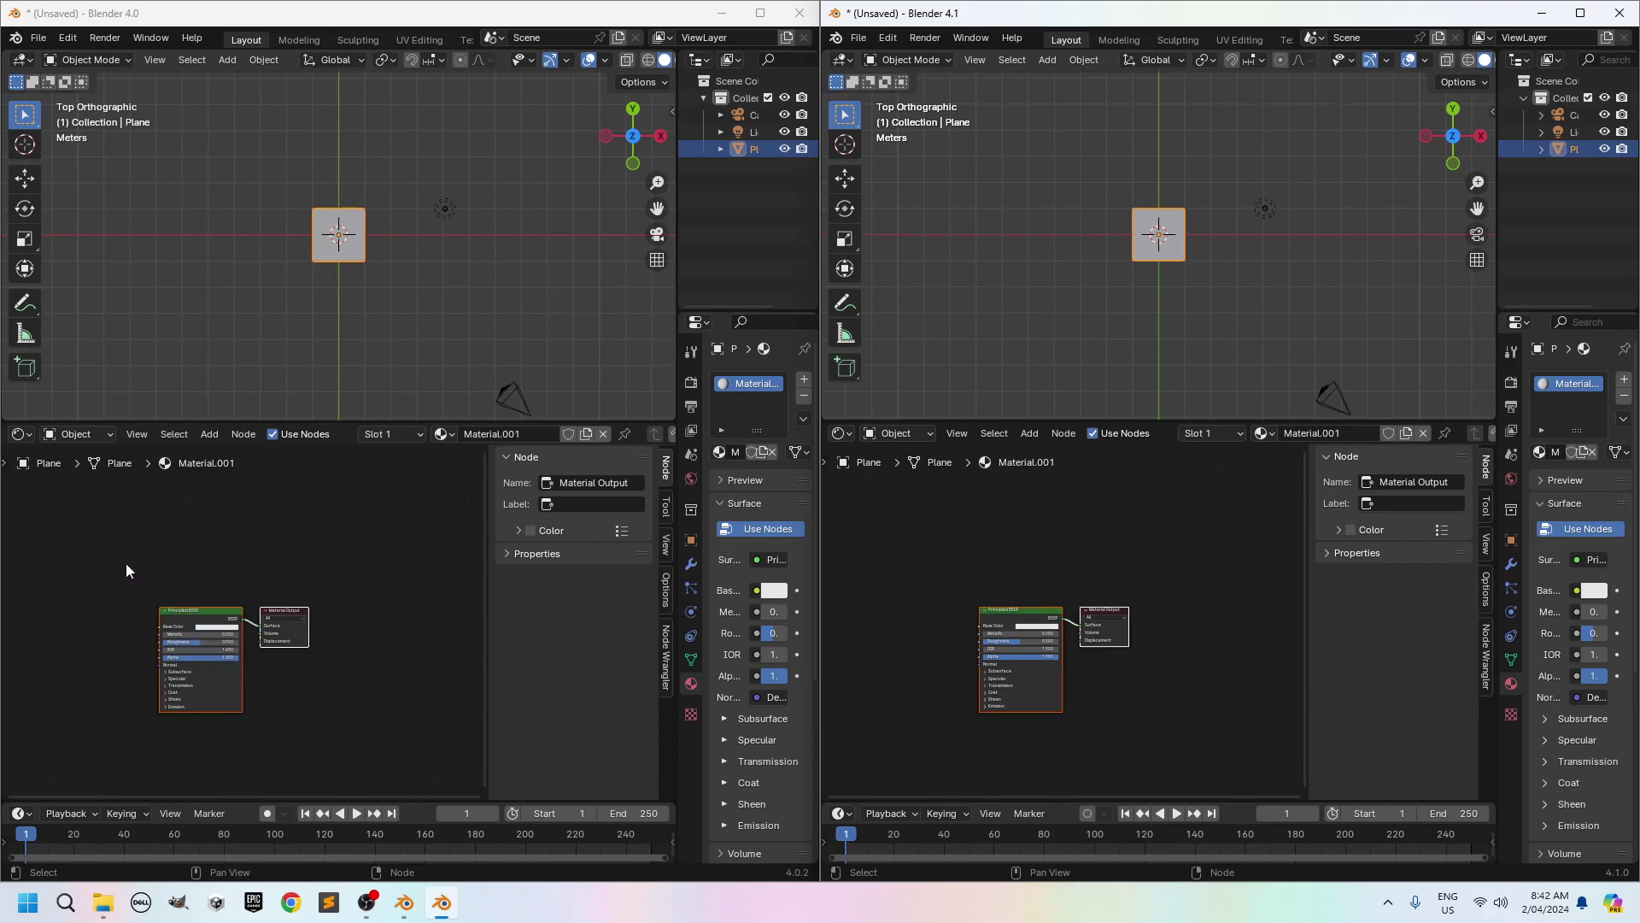
- Add a Musgrave Texture node left of the Principled BSDF in Blender 4.0
{"action": "middle_click_drag", "start_coordinate": [126, 562], "coordinate": [219, 548]}
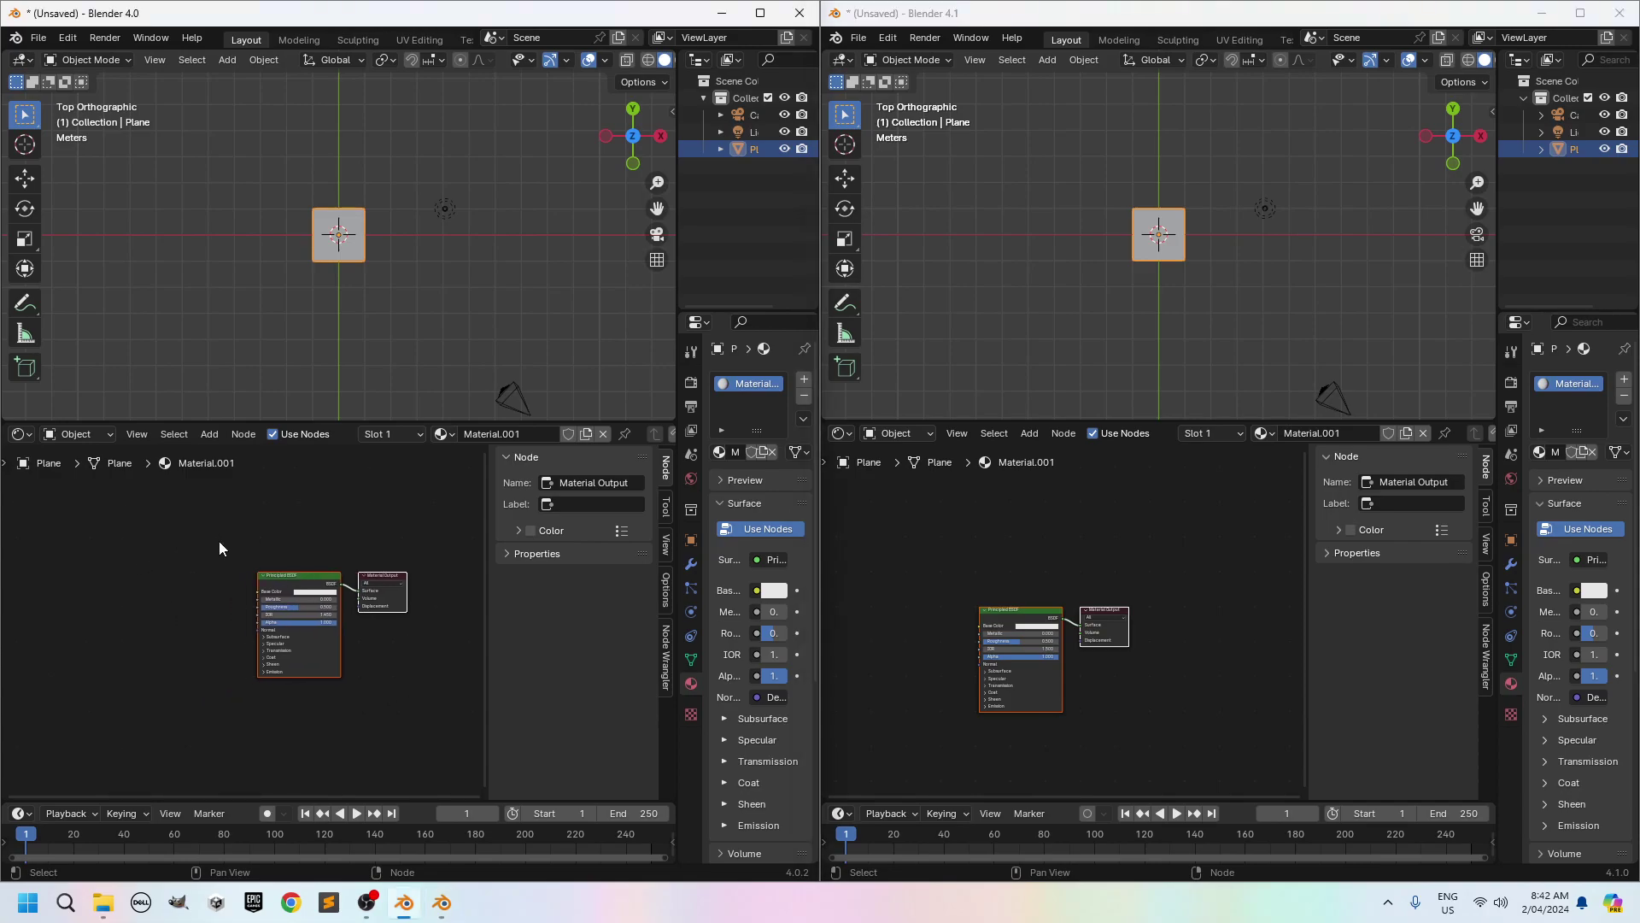
{"action": "key", "text": "shift+a"}
{"action": "left_click", "coordinate": [140, 611]}
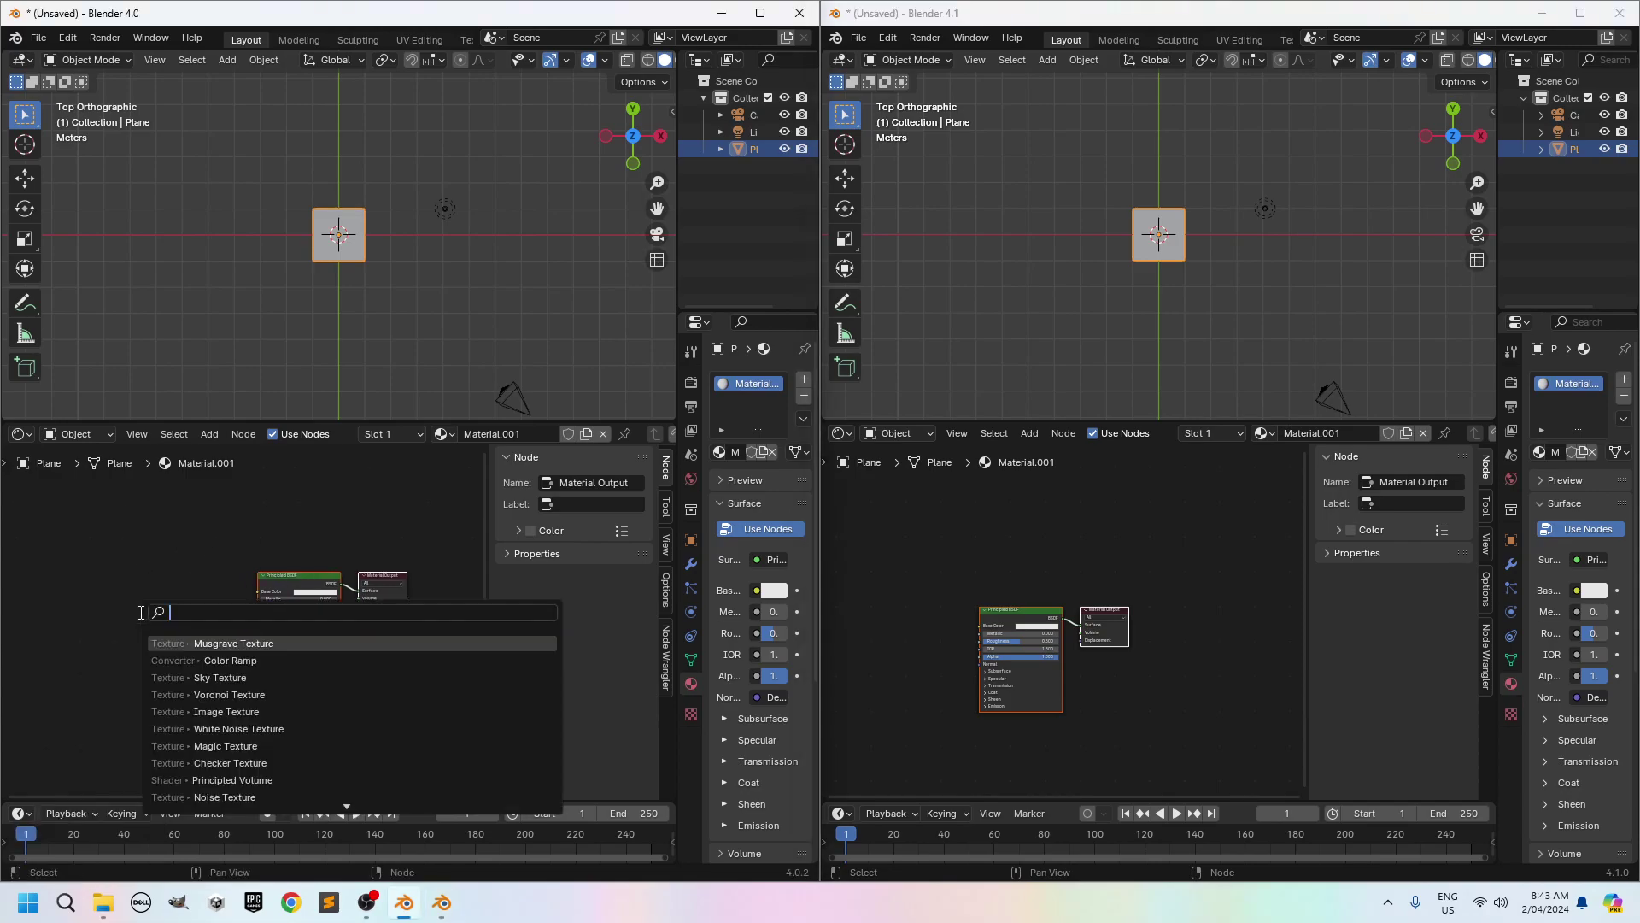
{"action": "type", "text": "musgrave"}
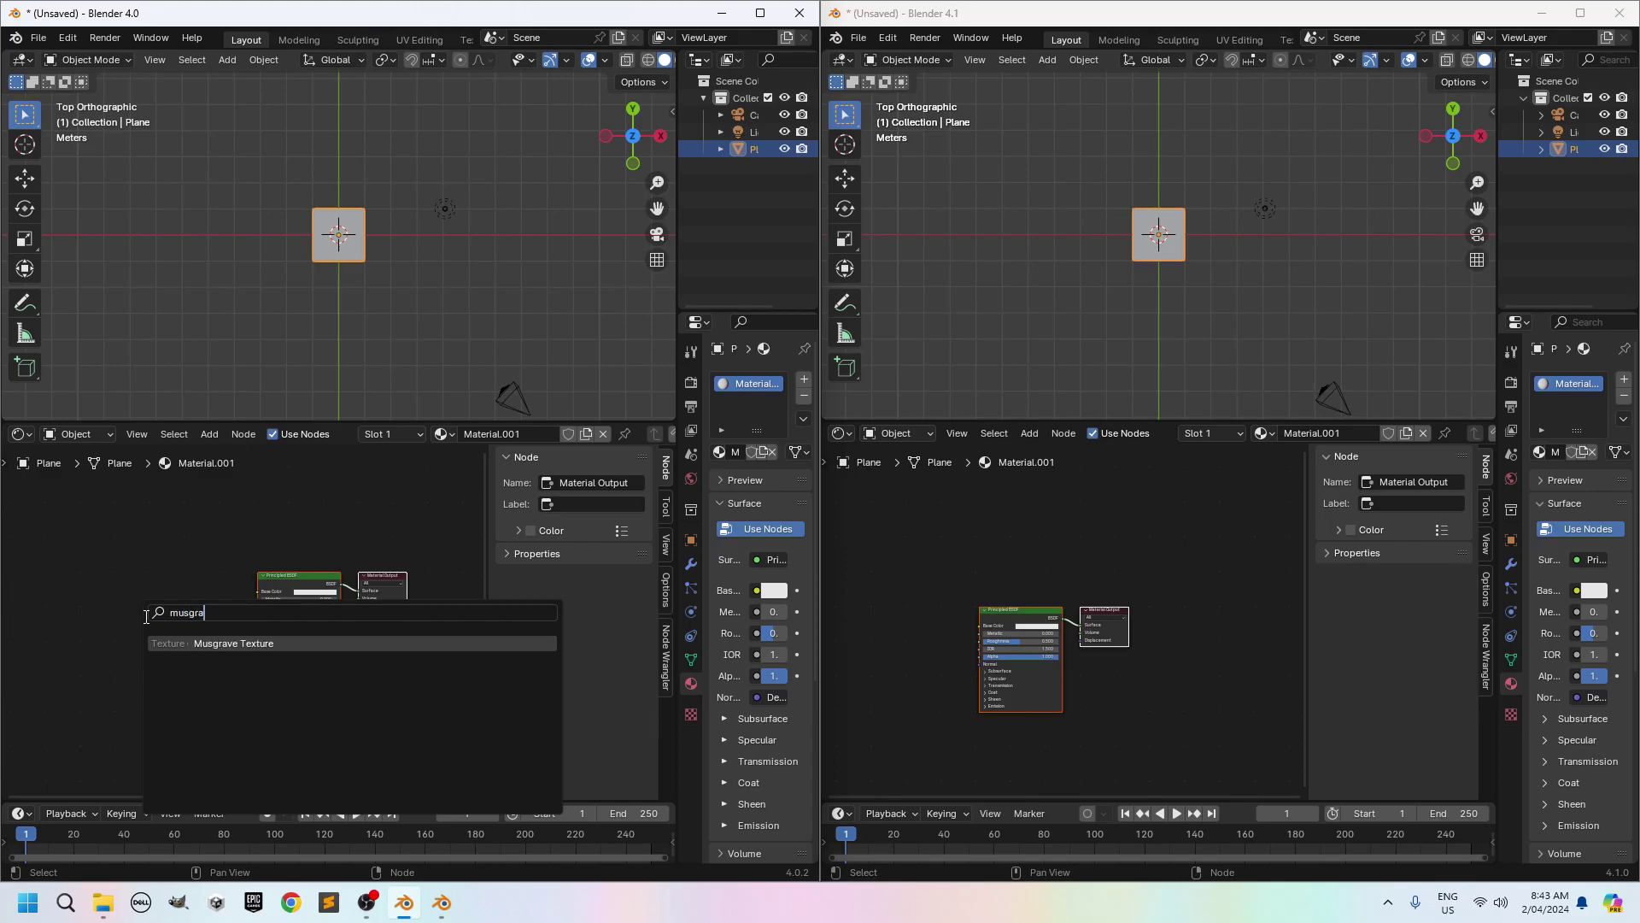
{"action": "left_click", "coordinate": [290, 642]}
{"action": "left_click", "coordinate": [163, 672]}
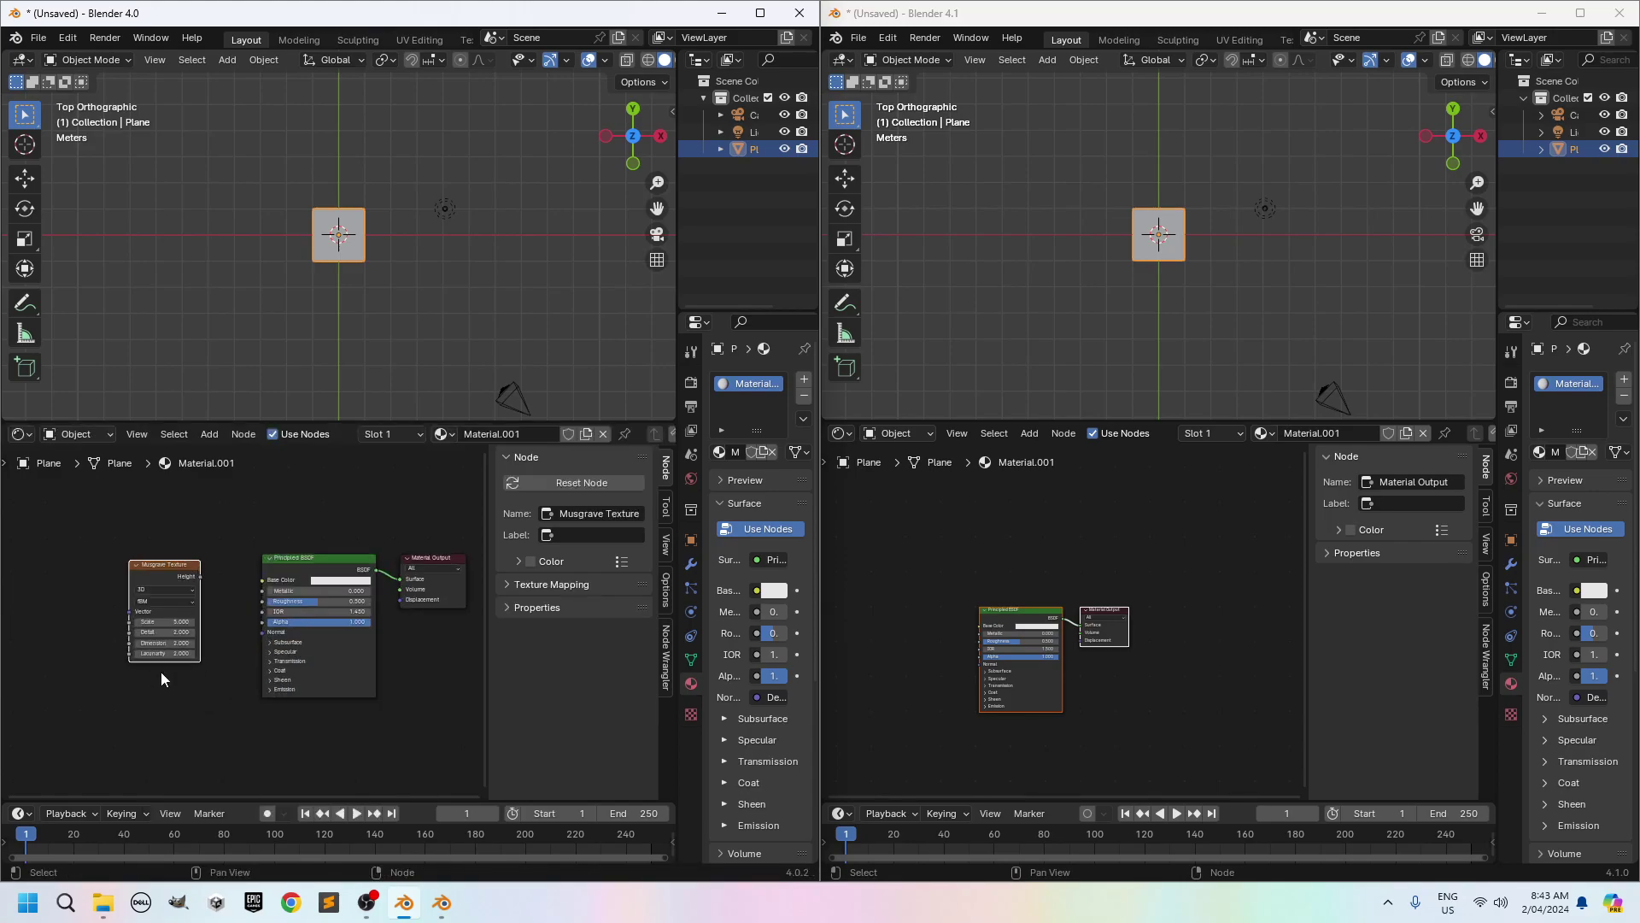
- Add Texture Coordinate and Mapping nodes with Ctrl+T, feeding Mapping from Object coordinates
{"action": "middle_click_drag", "start_coordinate": [161, 671], "coordinate": [282, 677]}
{"action": "scroll", "coordinate": [279, 572], "scroll_direction": "up", "scroll_amount": 2}
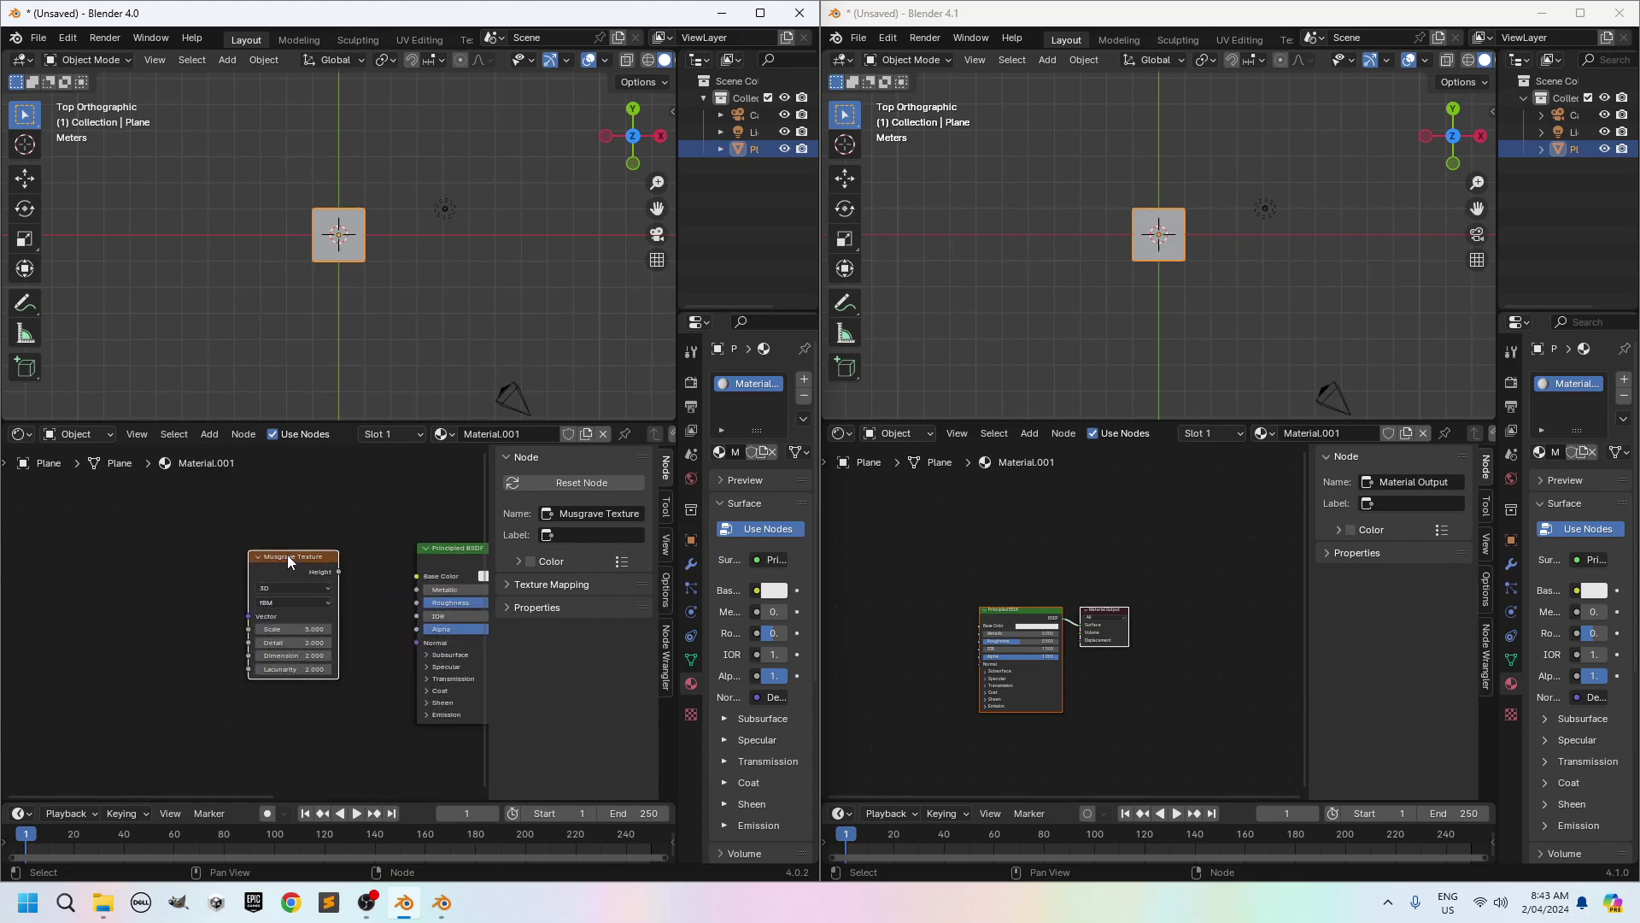
{"action": "key", "text": "ctrl+t"}
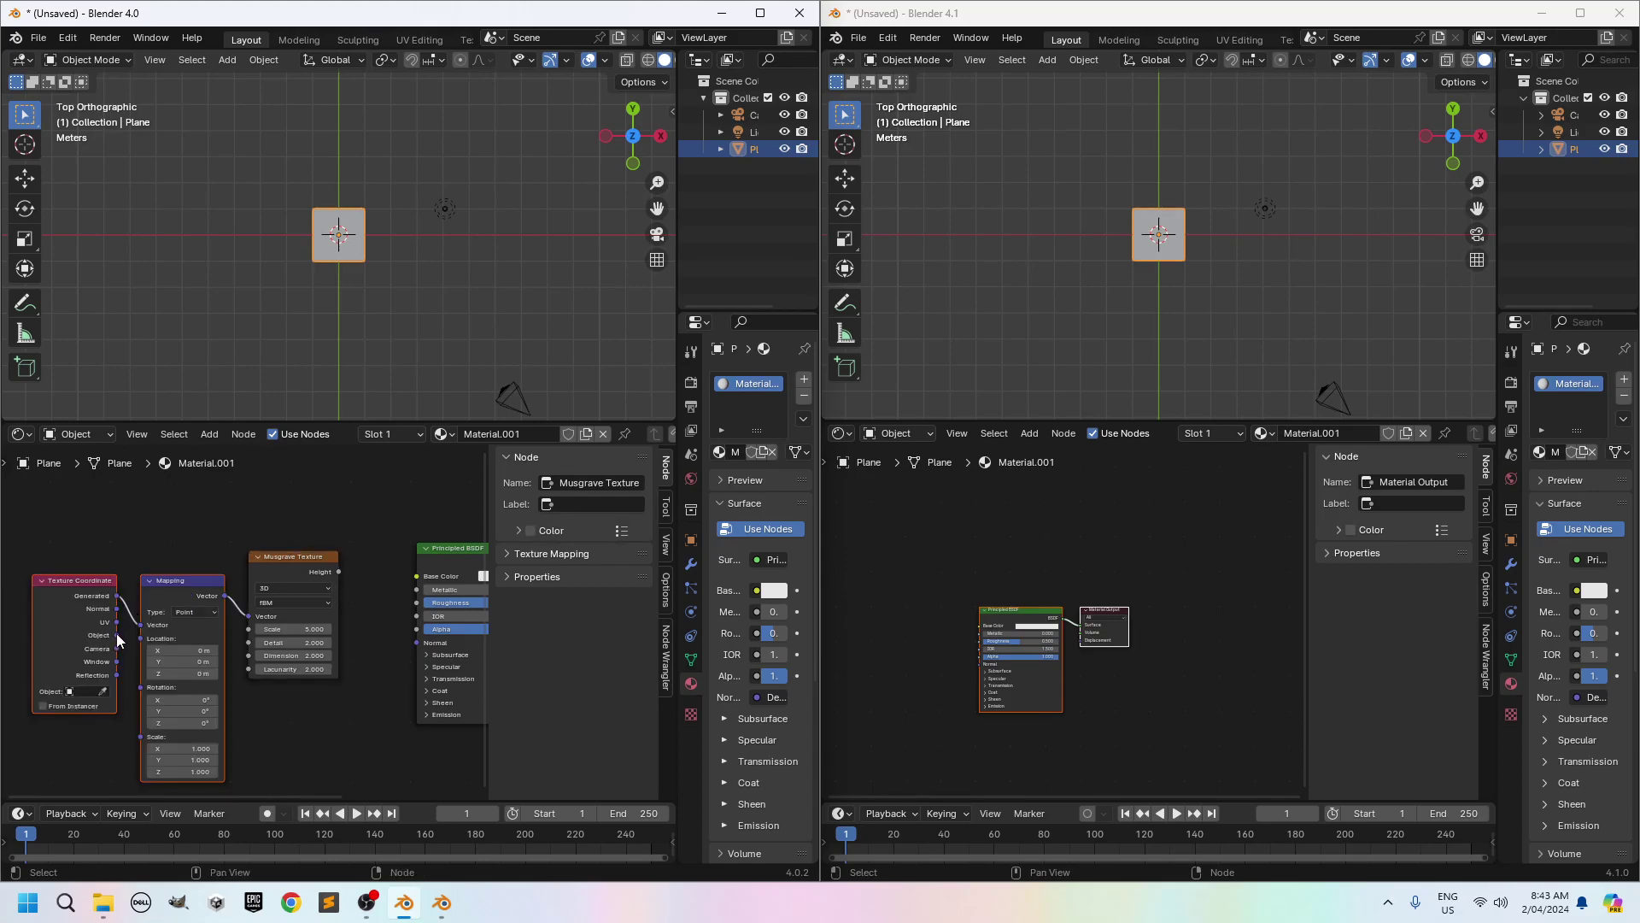
{"action": "left_click_drag", "start_coordinate": [117, 634], "coordinate": [138, 624]}
{"action": "left_click", "coordinate": [67, 38]}
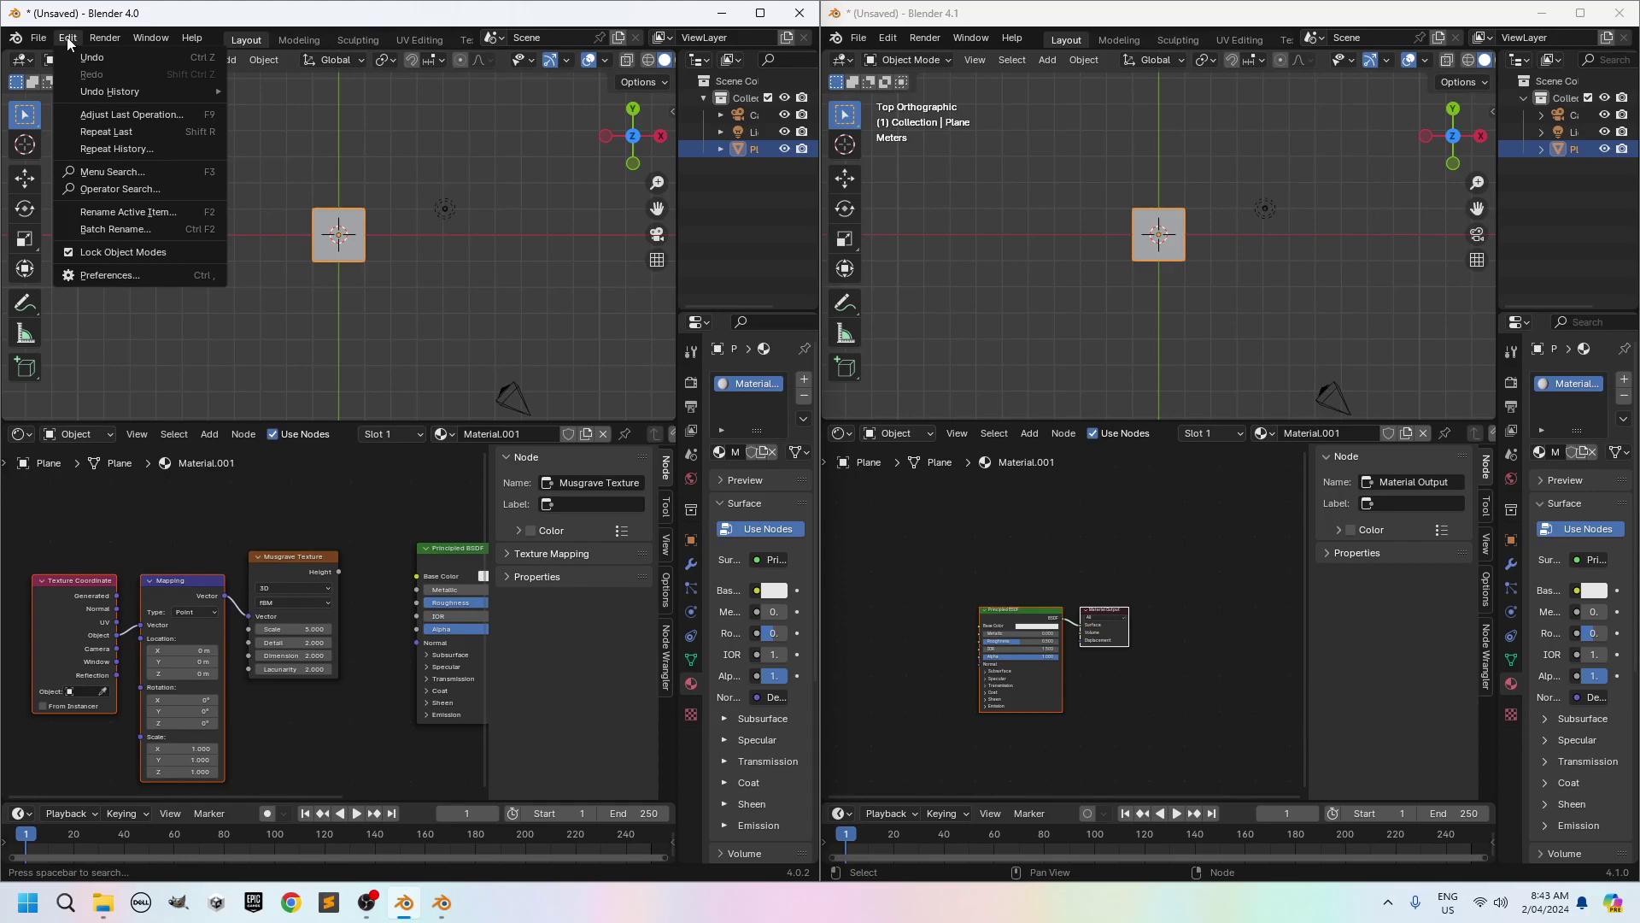
{"action": "left_click", "coordinate": [97, 275]}
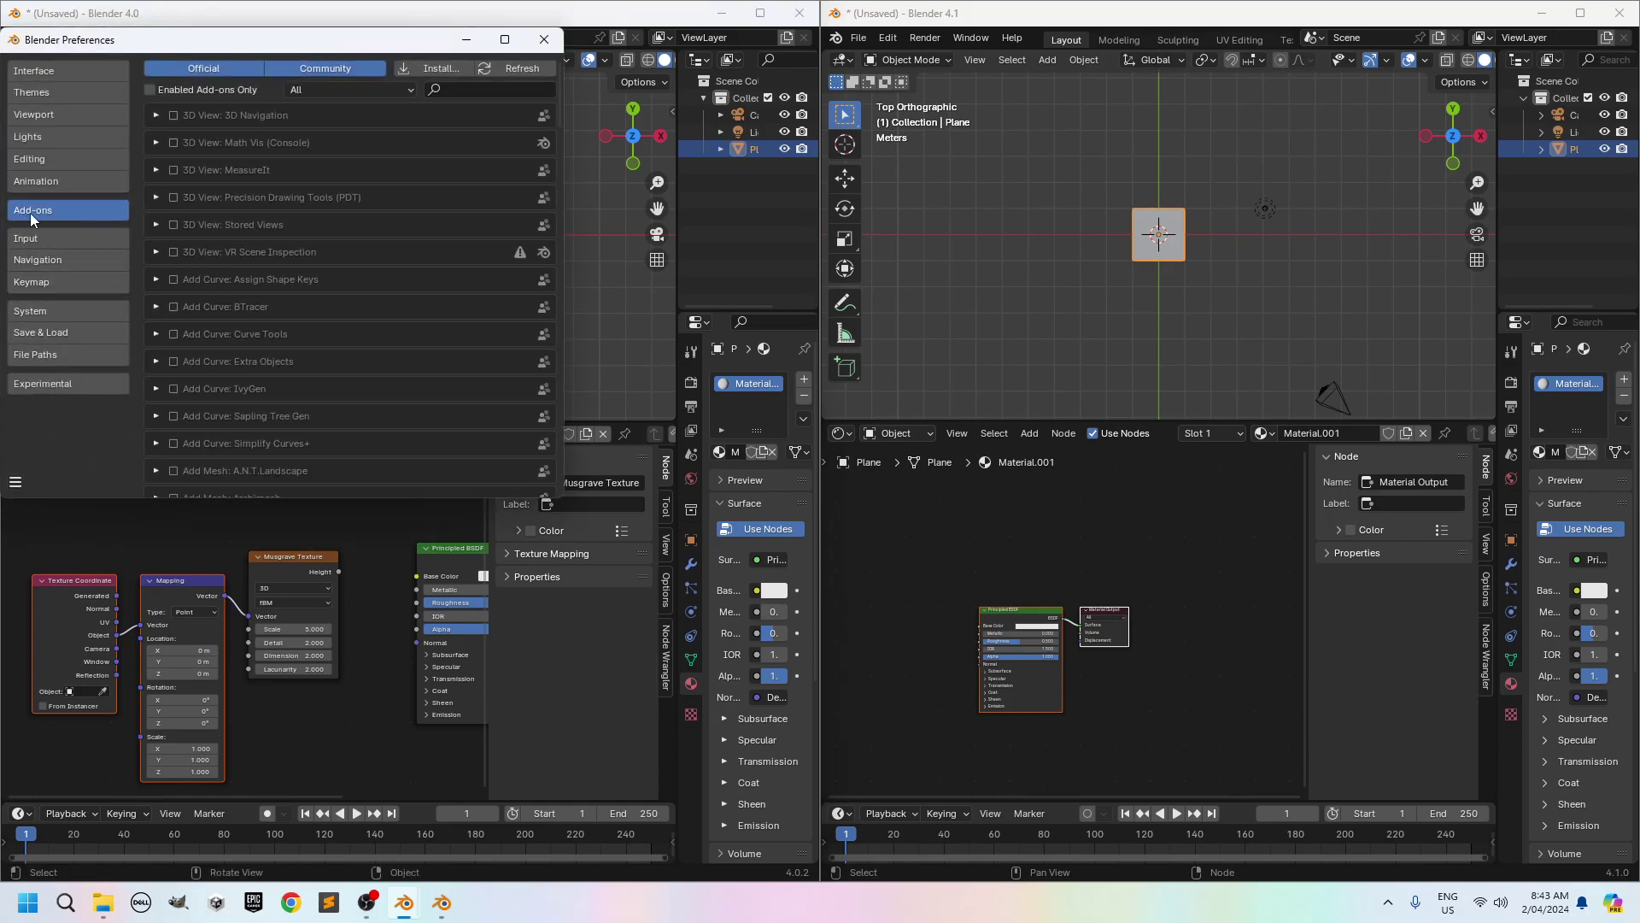
{"action": "left_click", "coordinate": [449, 94]}
{"action": "type", "text": "node"}
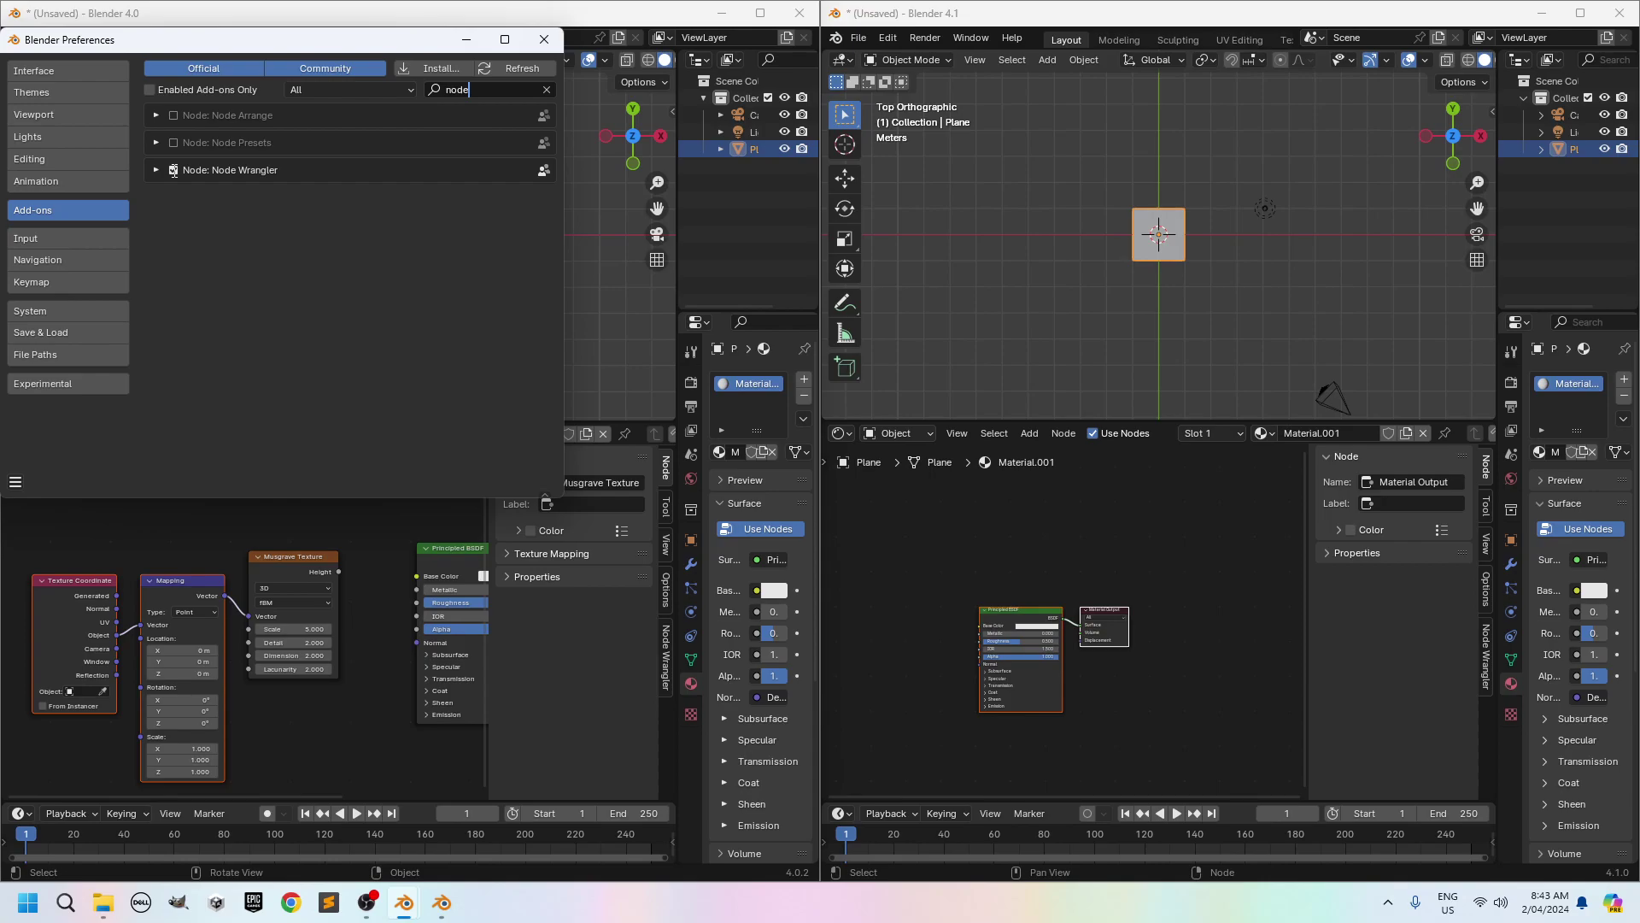
{"action": "left_click", "coordinate": [545, 40]}
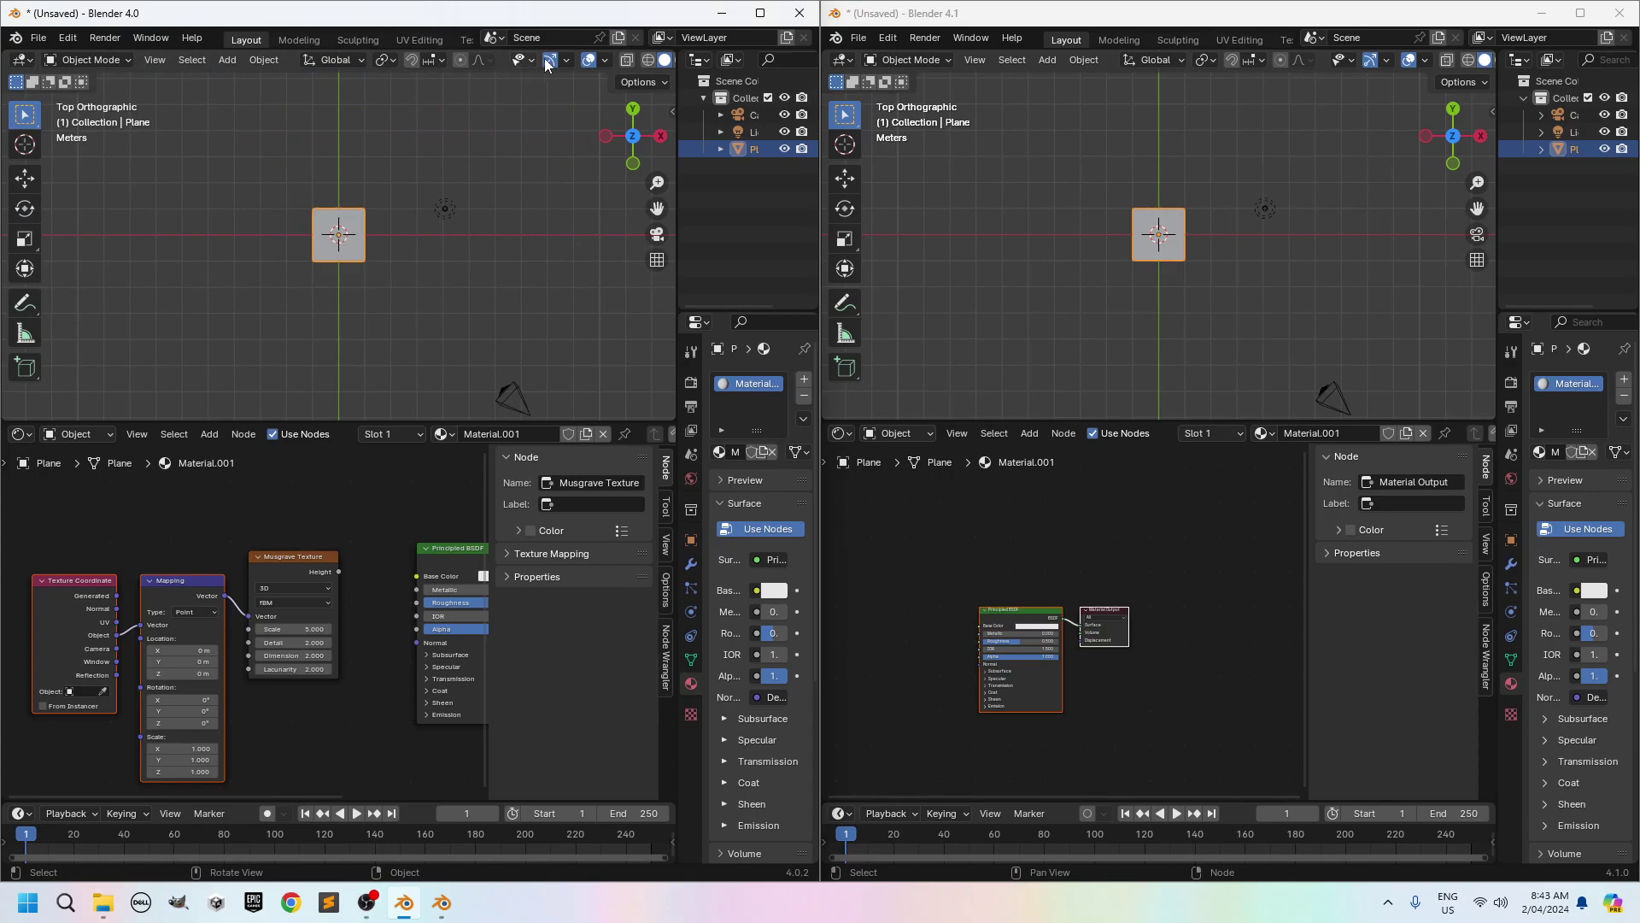
- Switch the 4.0 viewport to Rendered shading and wire Musgrave Height into Base Color
{"action": "scroll", "coordinate": [645, 62], "scroll_direction": "down", "scroll_amount": 2}
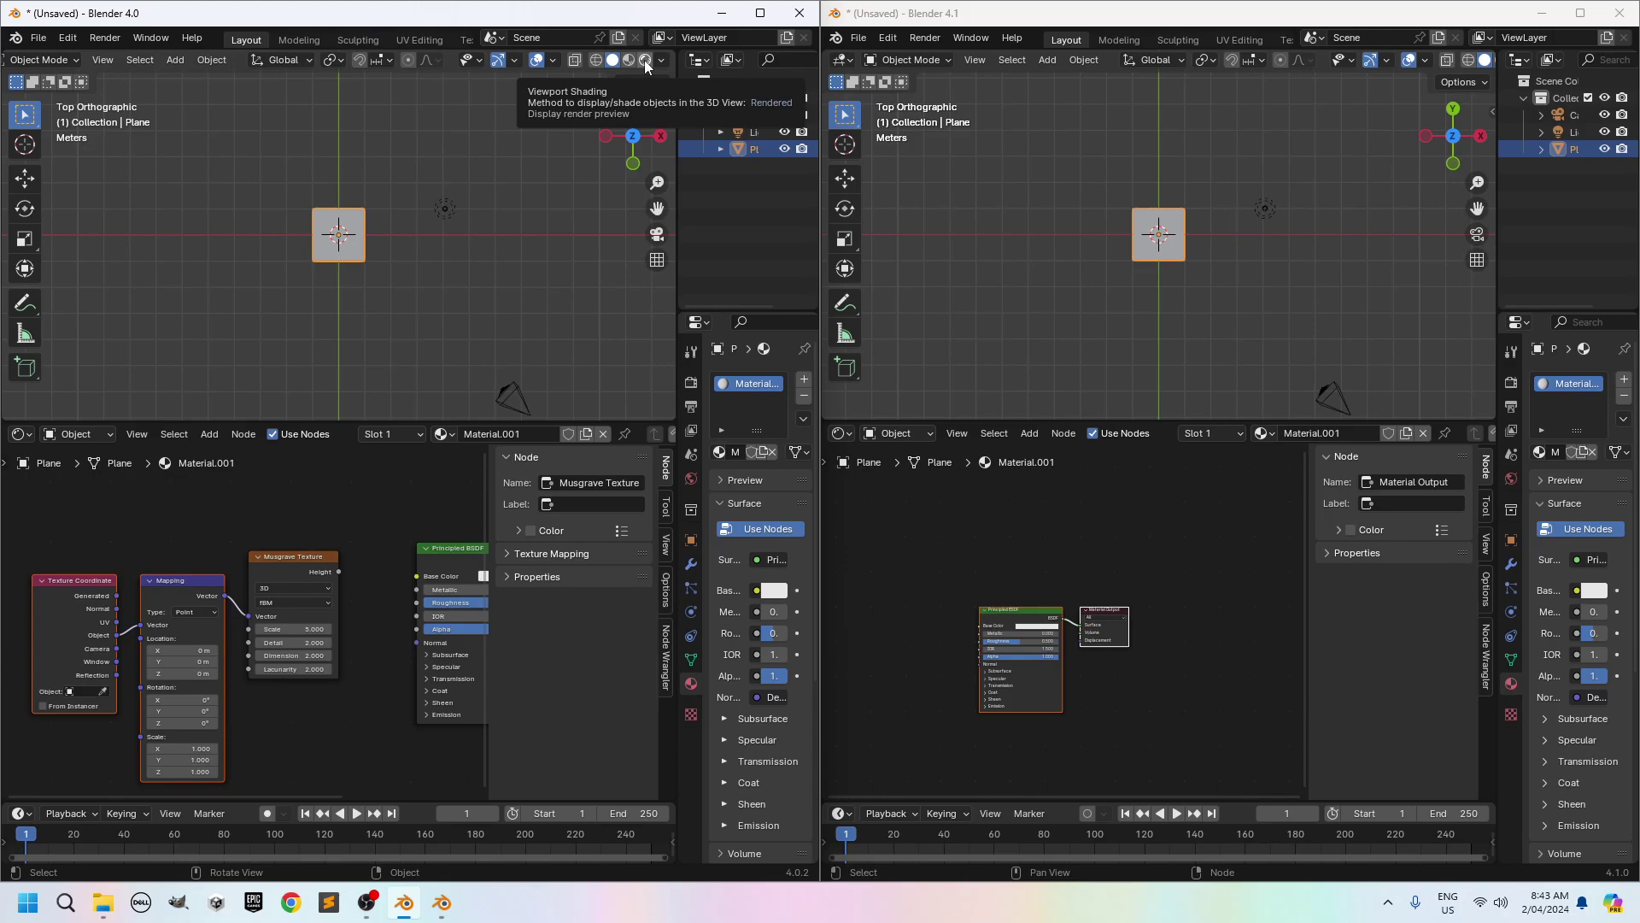
{"action": "left_click", "coordinate": [644, 60]}
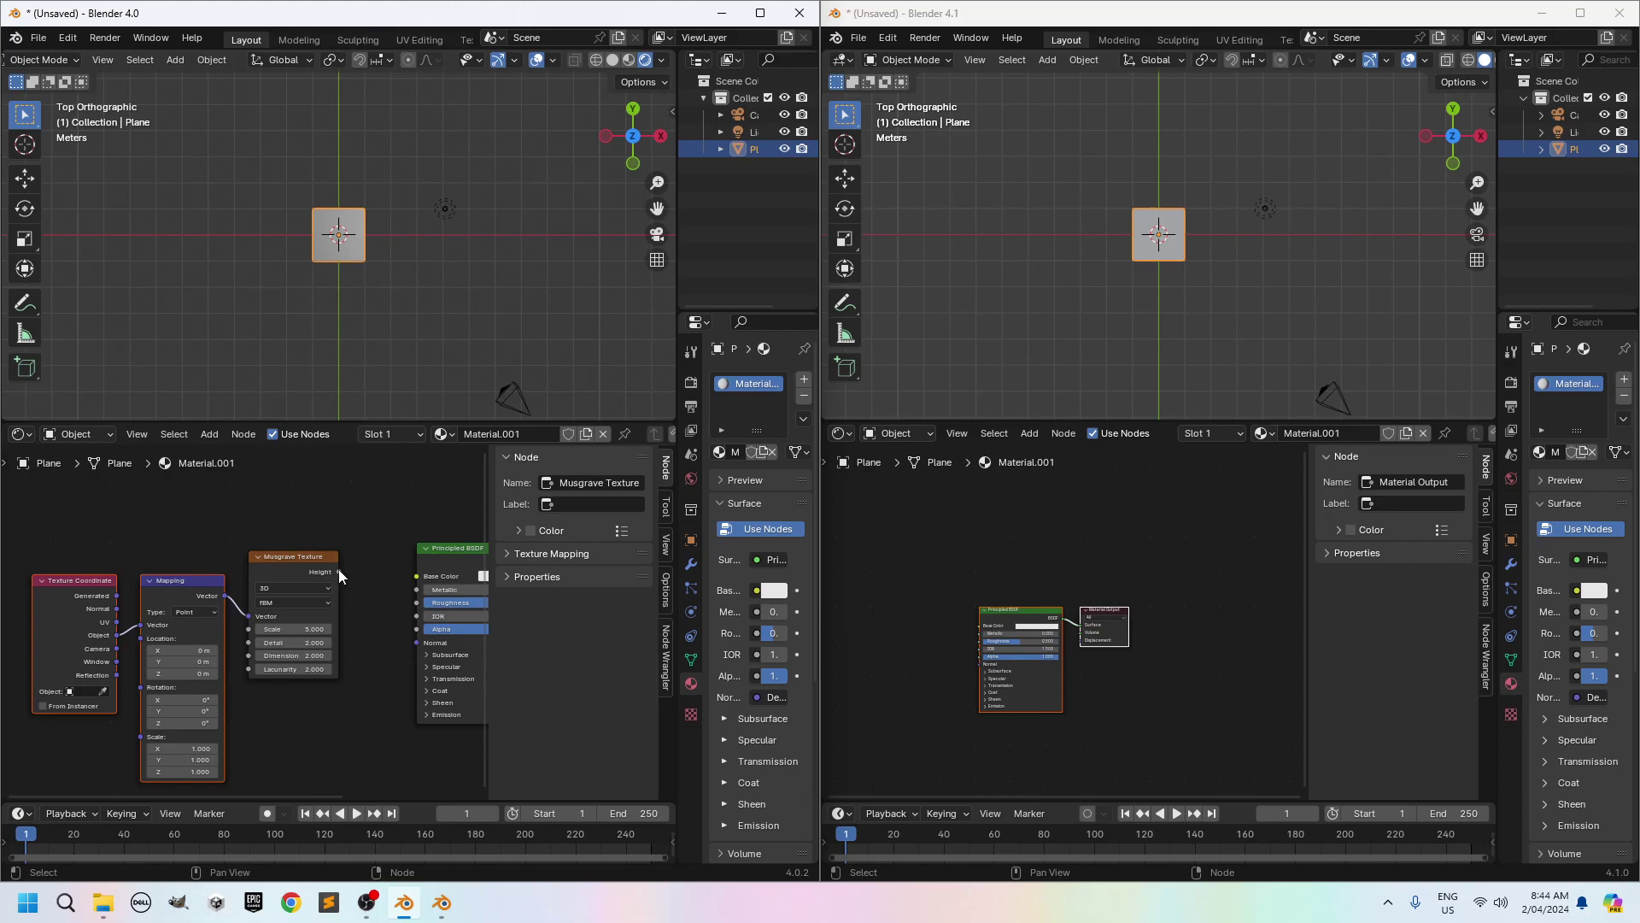
{"action": "left_click_drag", "start_coordinate": [339, 572], "coordinate": [417, 576]}
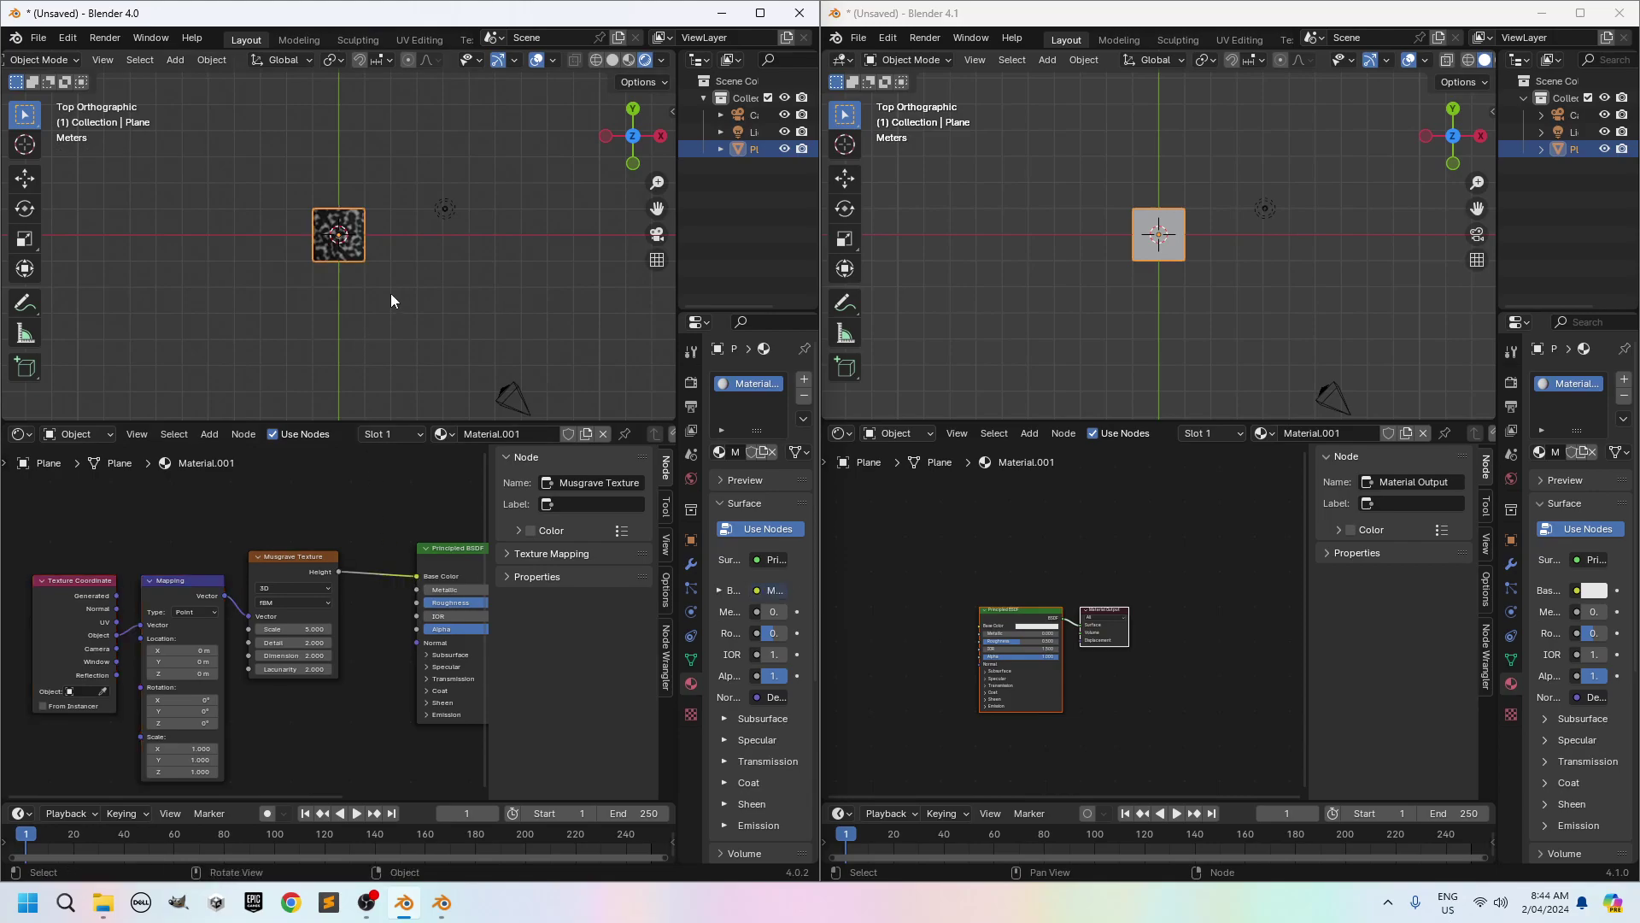
{"action": "scroll", "coordinate": [402, 273], "scroll_direction": "up", "scroll_amount": 6}
{"action": "scroll", "coordinate": [402, 274], "scroll_direction": "up", "scroll_amount": 3}
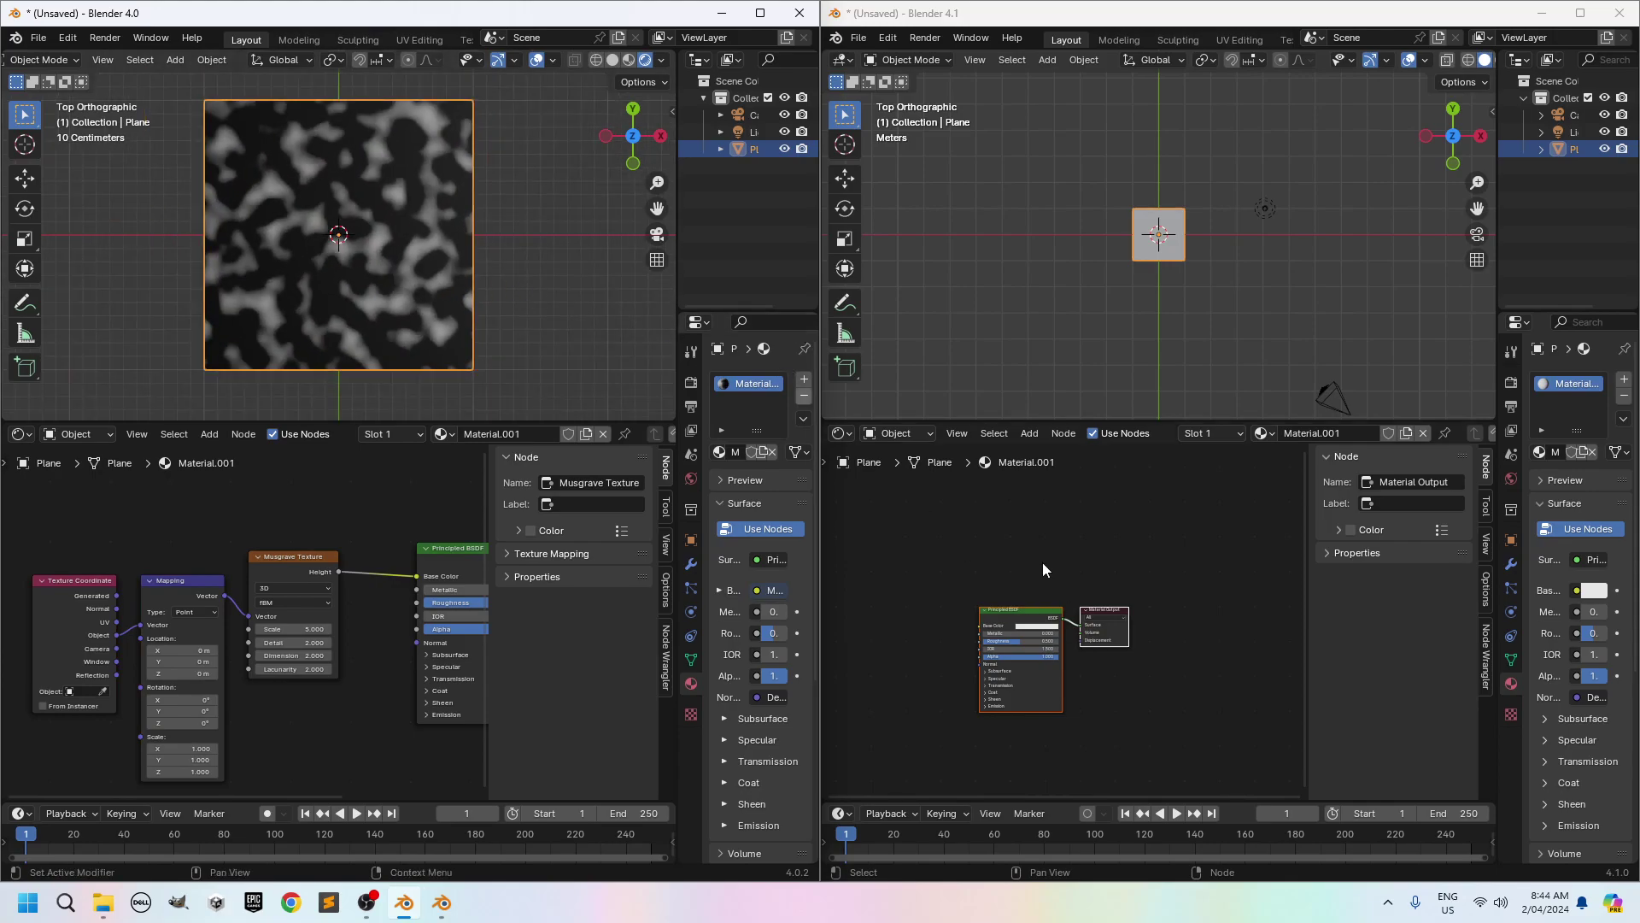
- Search 'musgrave' in the 4.1 node editor, find nothing, and frame the plane in the viewport
{"action": "middle_click_drag", "start_coordinate": [1020, 558], "coordinate": [1180, 487]}
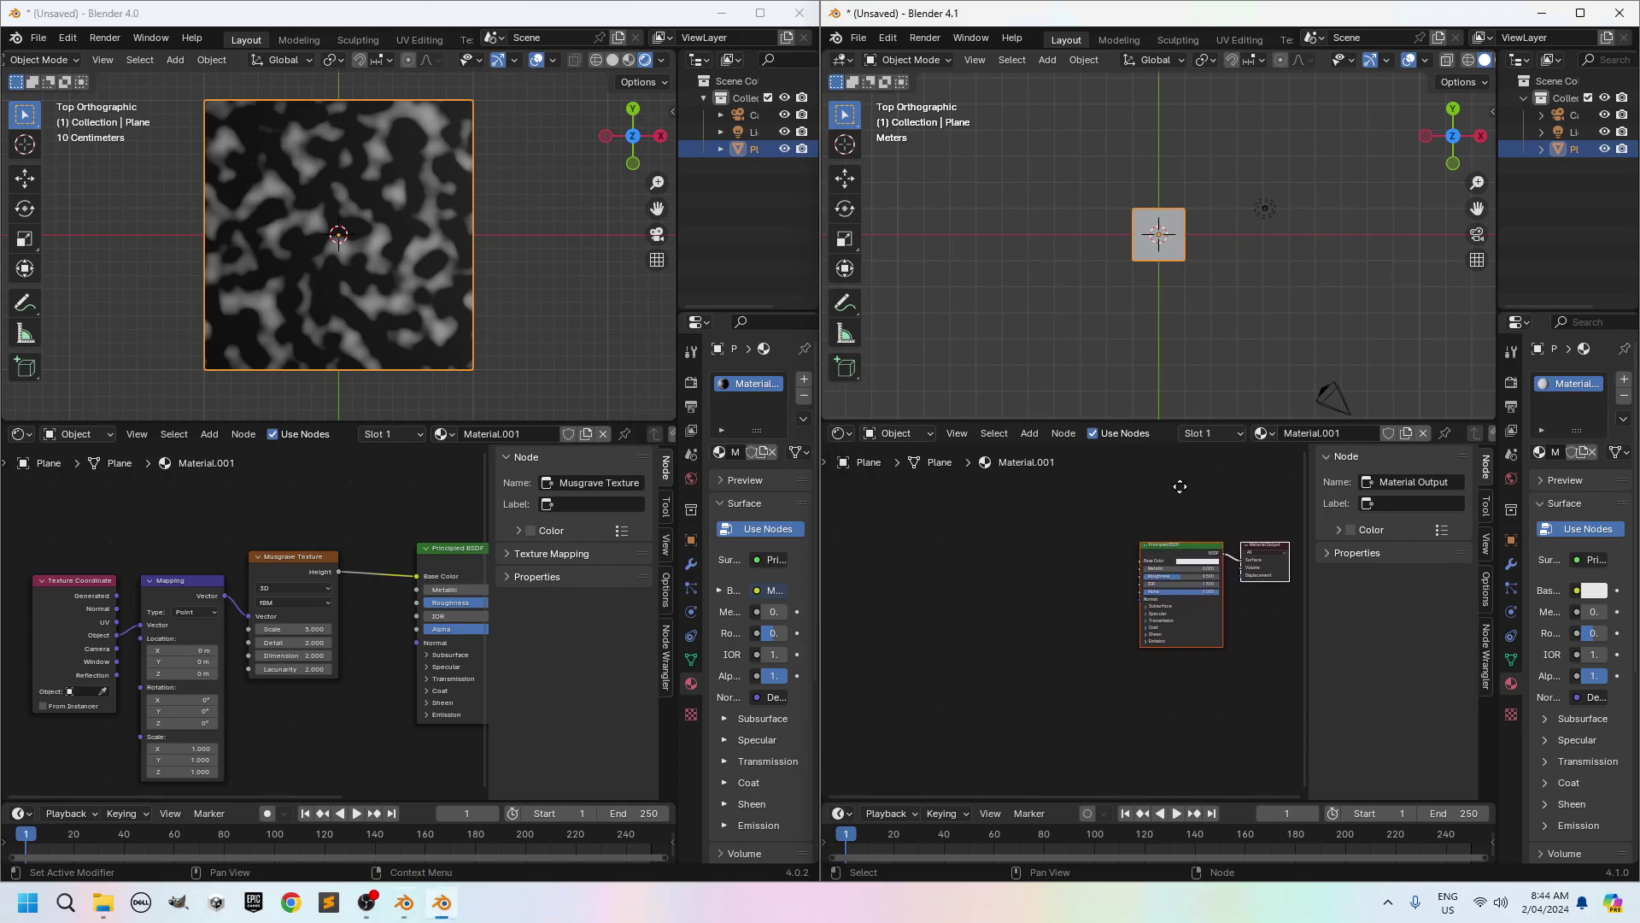
{"action": "key", "text": "shift+a"}
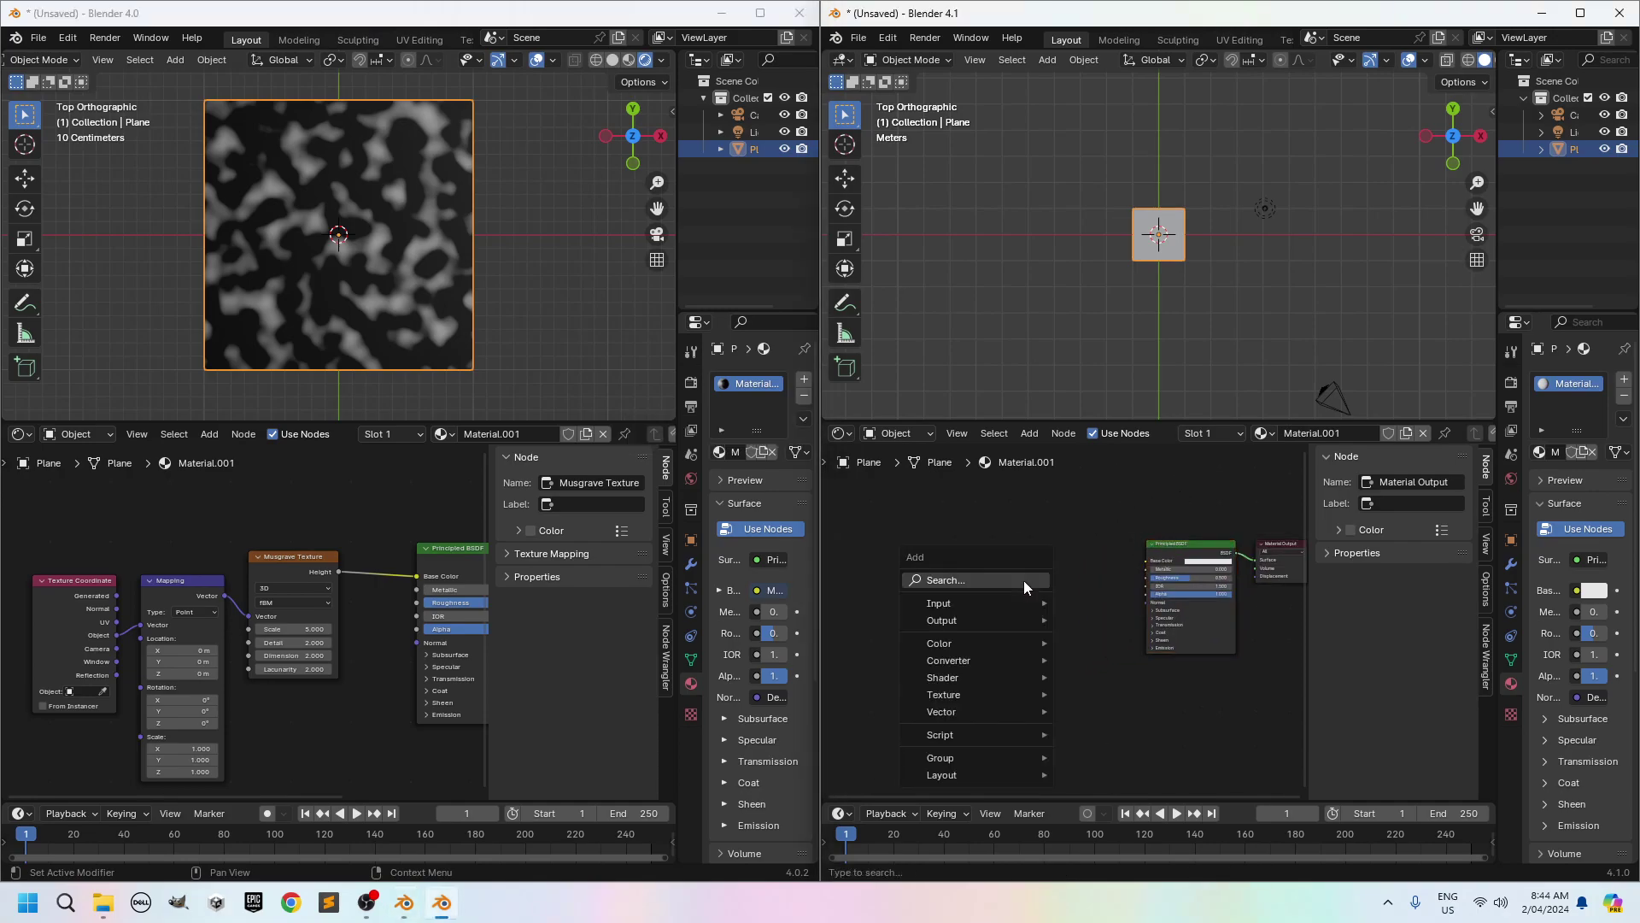
{"action": "left_click", "coordinate": [1023, 581]}
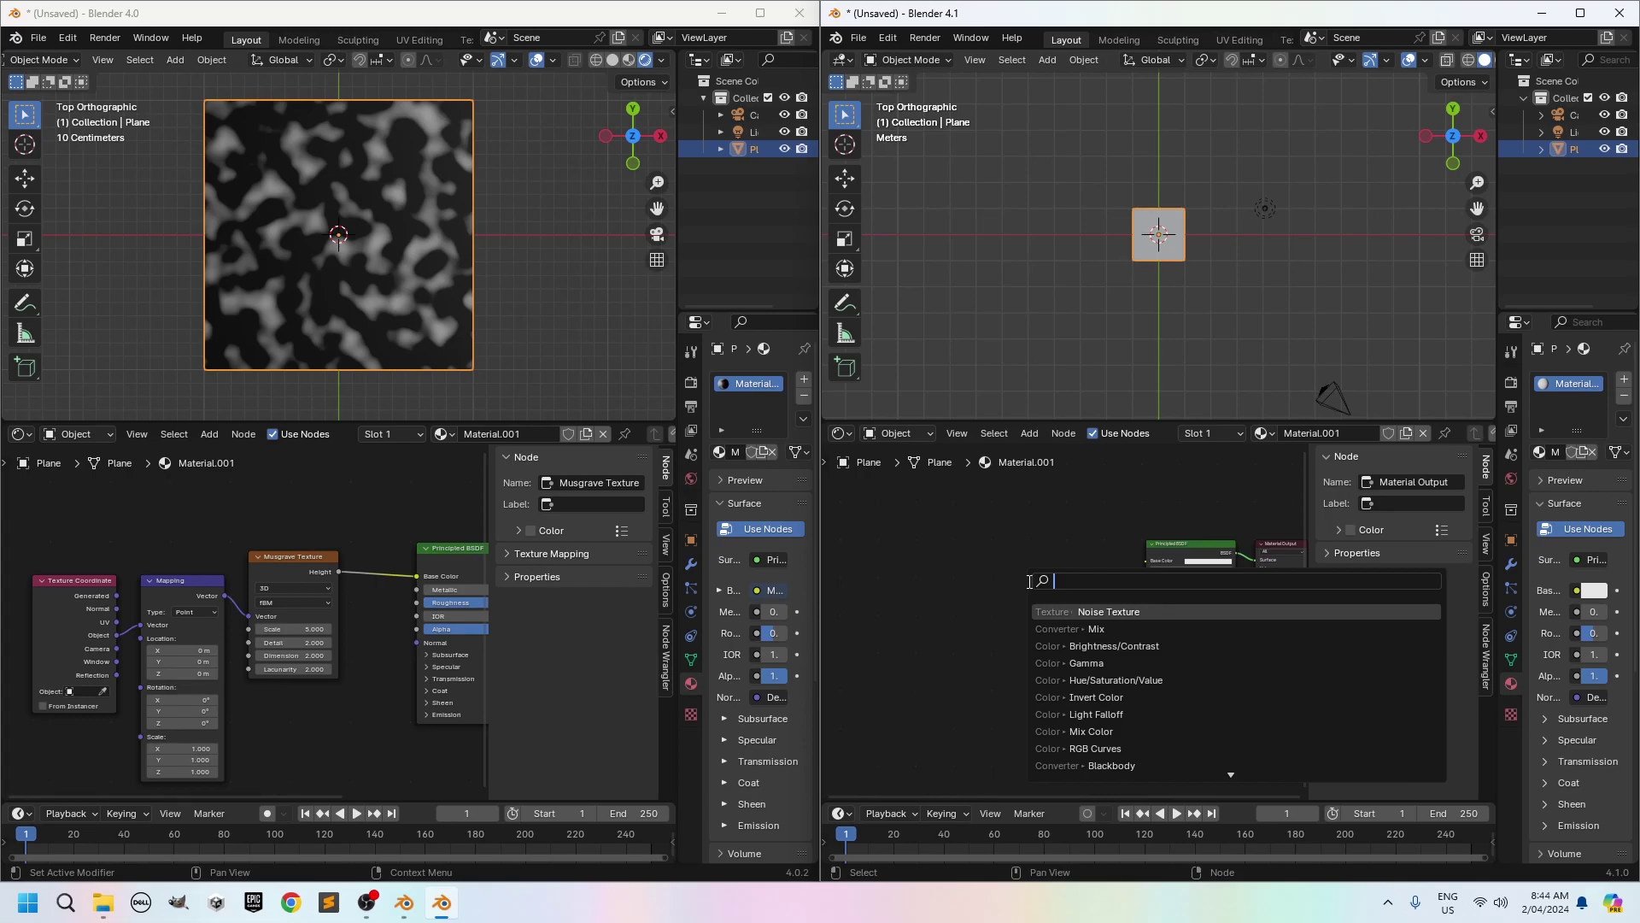
{"action": "type", "text": "musgrave"}
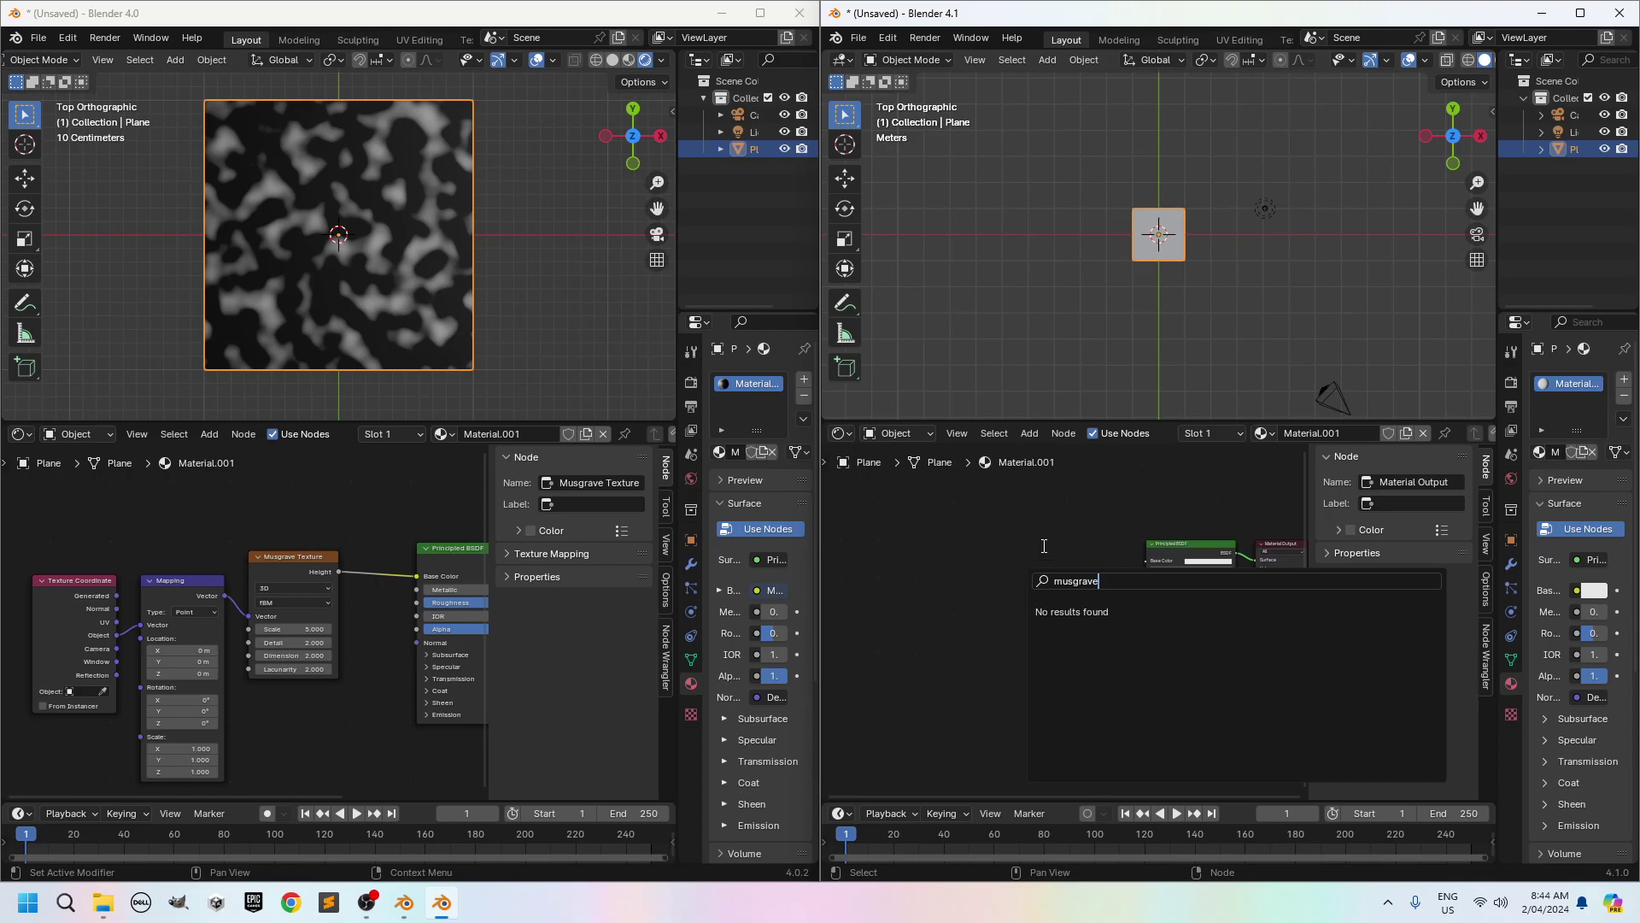
{"action": "key", "text": "Escape"}
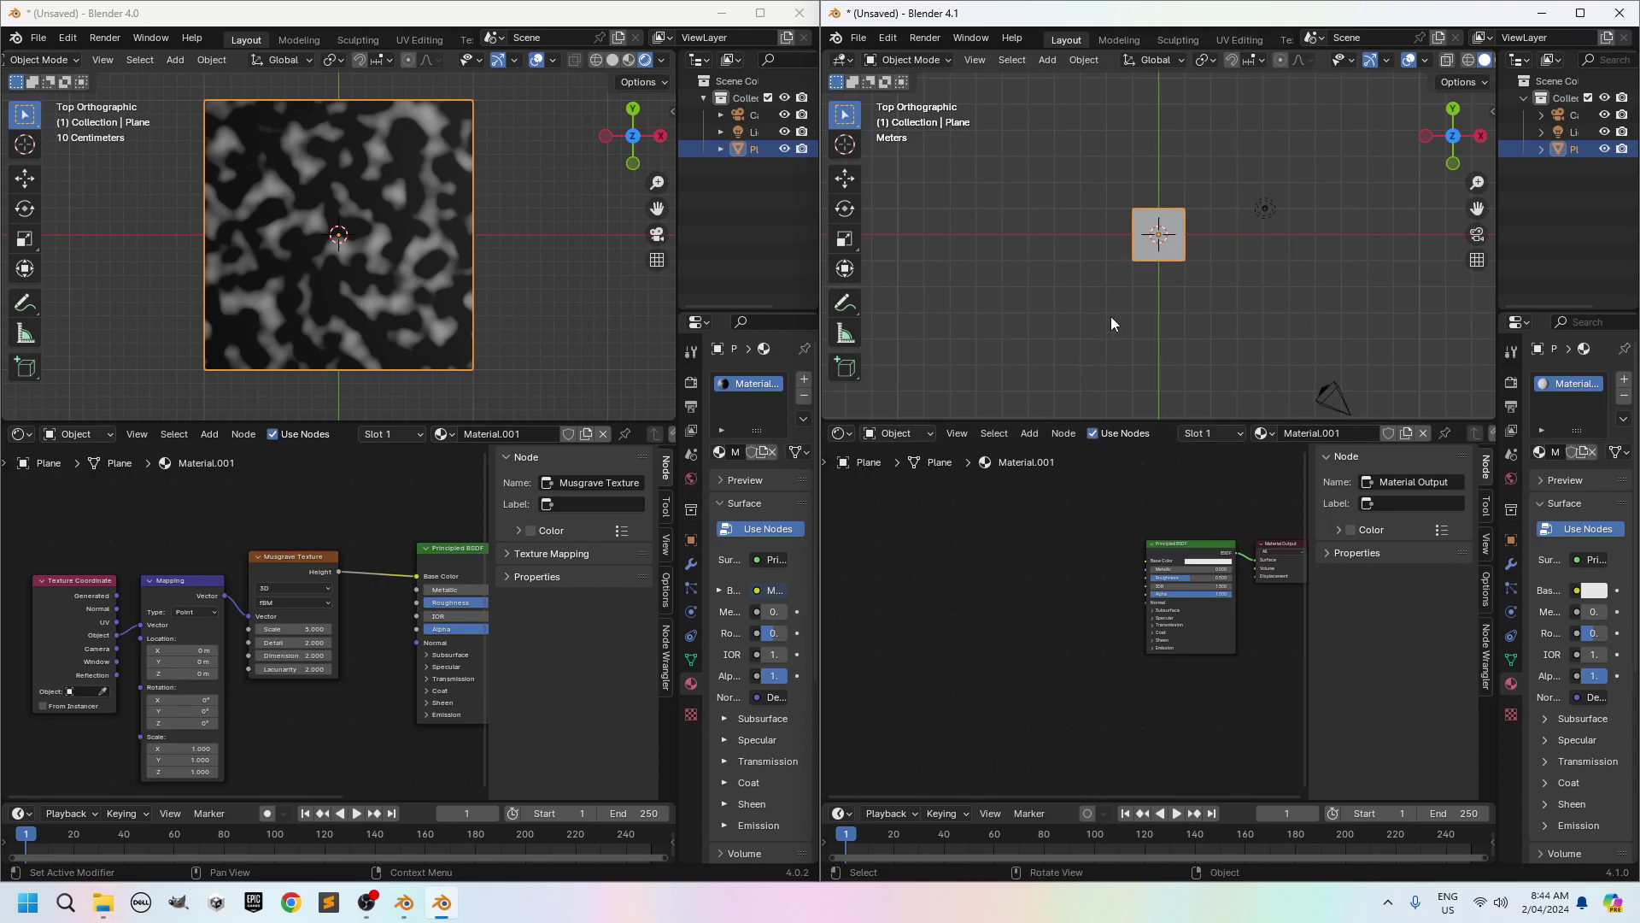
{"action": "key", "text": "KP_Decimal"}
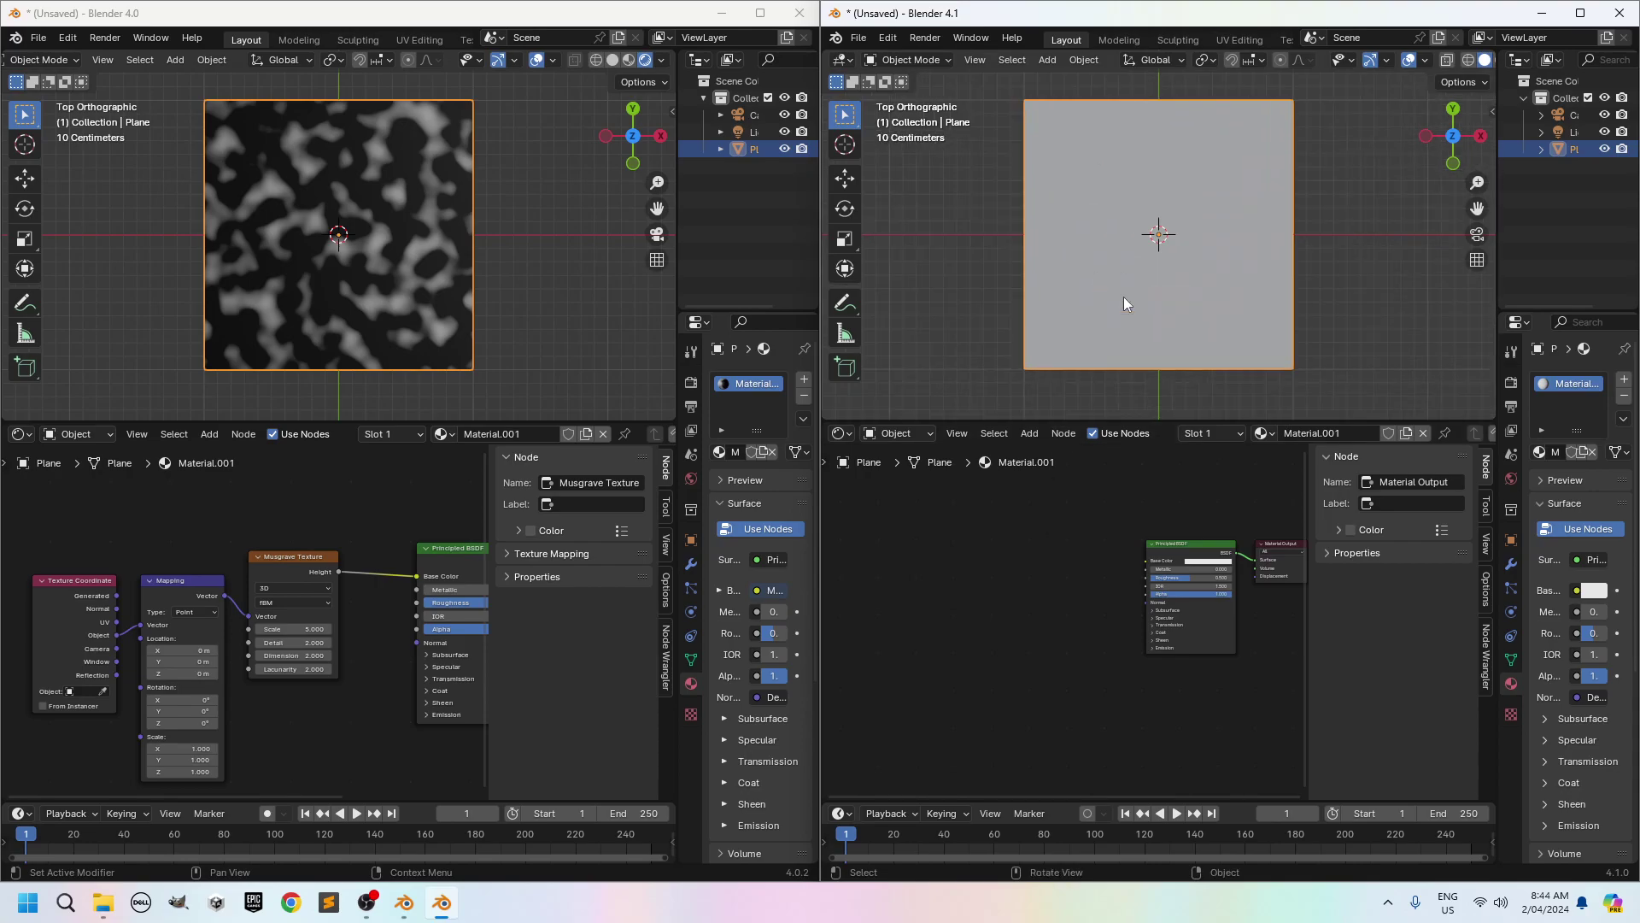
- Add a Noise Texture node to the Blender 4.1 material
{"action": "key", "text": "shift+a"}
{"action": "left_click", "coordinate": [992, 608]}
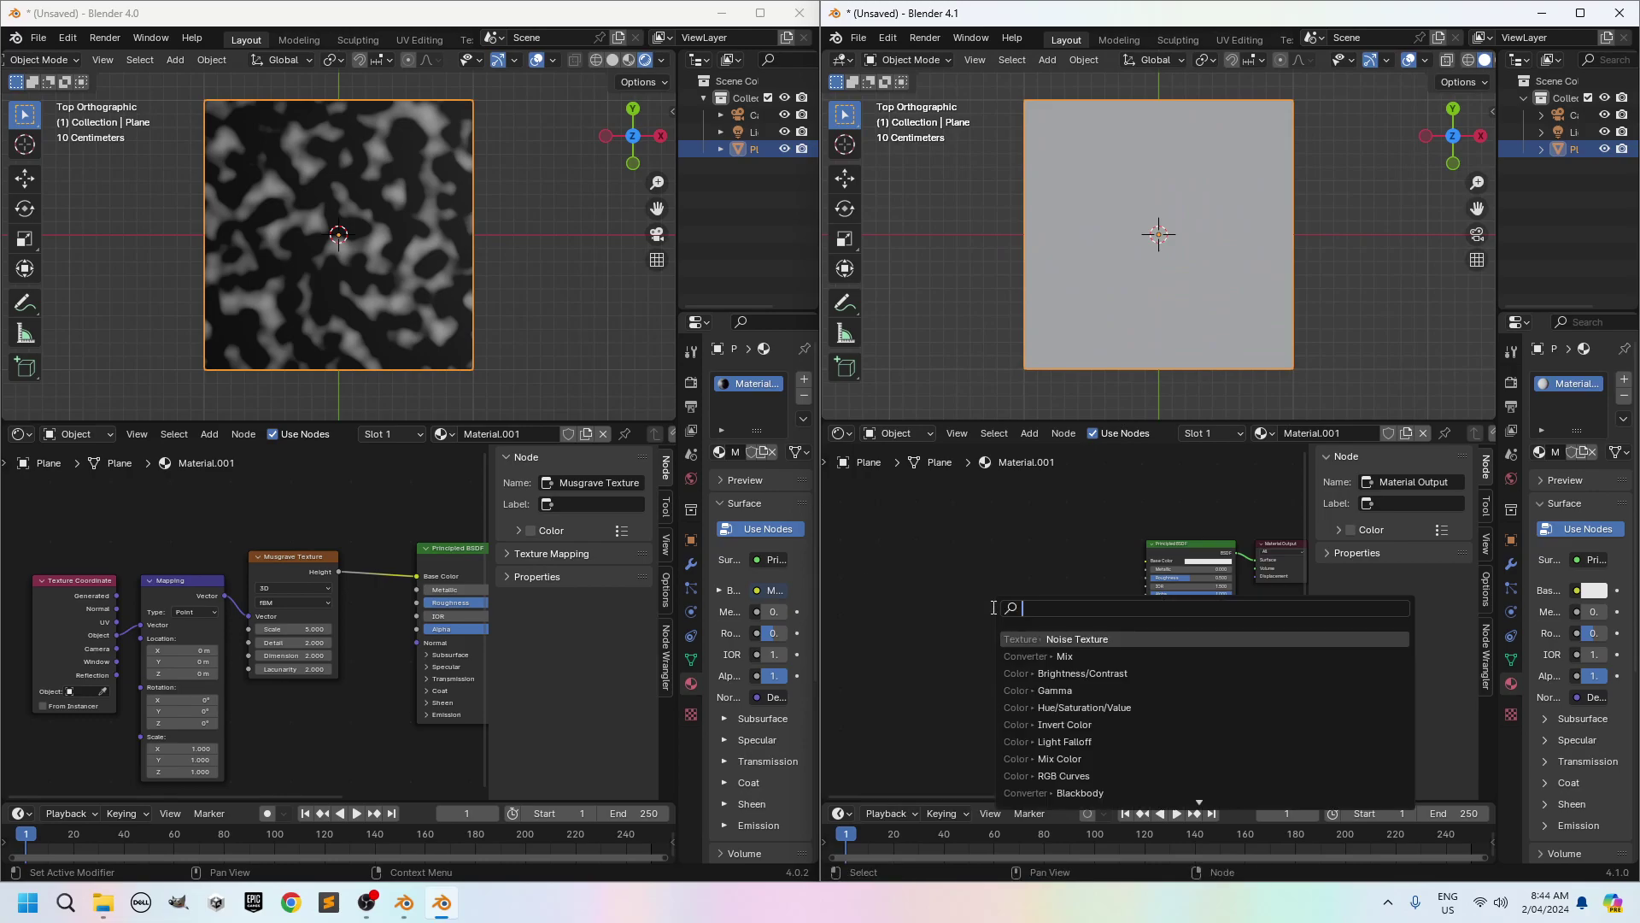
{"action": "type", "text": "noise"}
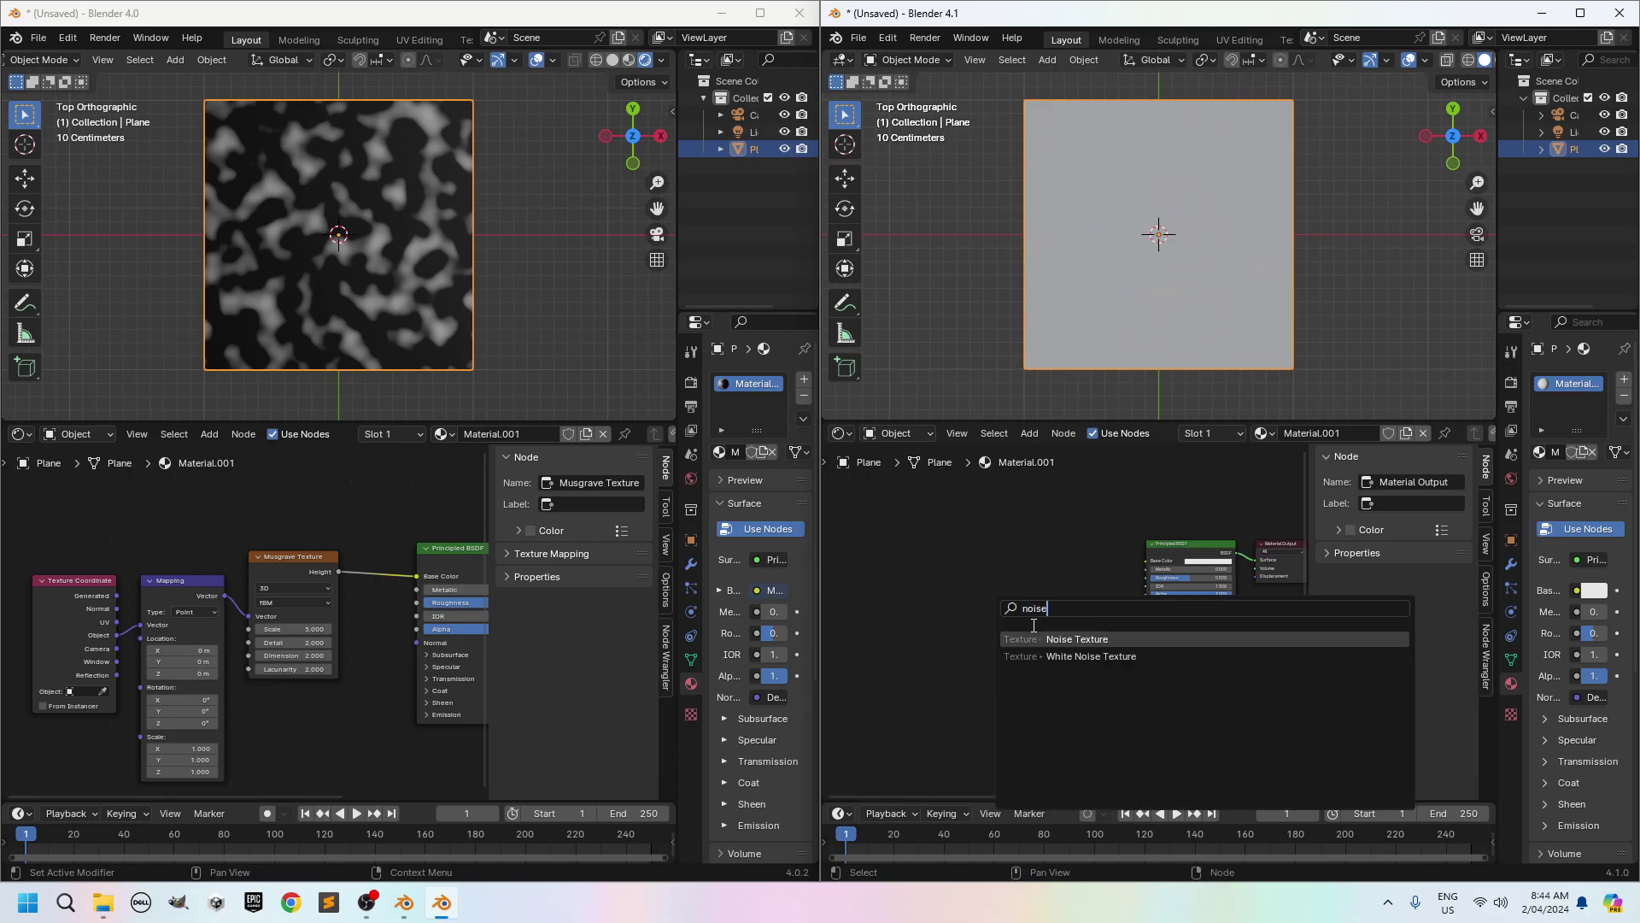
{"action": "left_click", "coordinate": [1094, 641]}
{"action": "left_click", "coordinate": [1049, 588]}
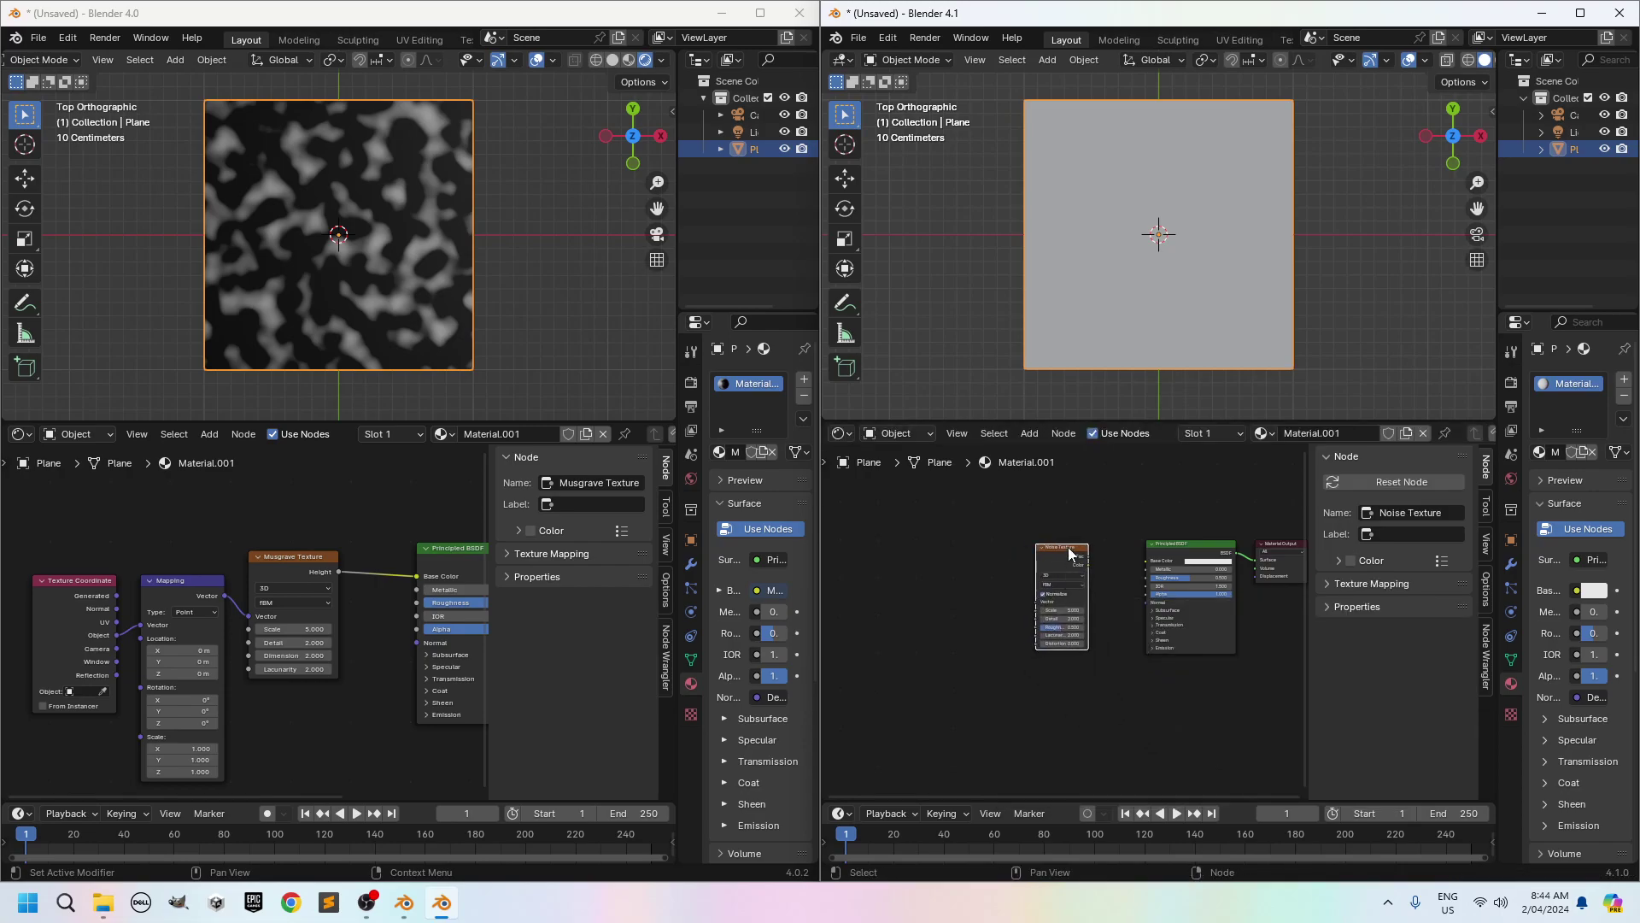
- Add Mapping and Texture Coordinate using Object coordinates, and connect Noise Fac to Base Color
{"action": "key", "text": "ctrl+t"}
{"action": "key", "text": "Home"}
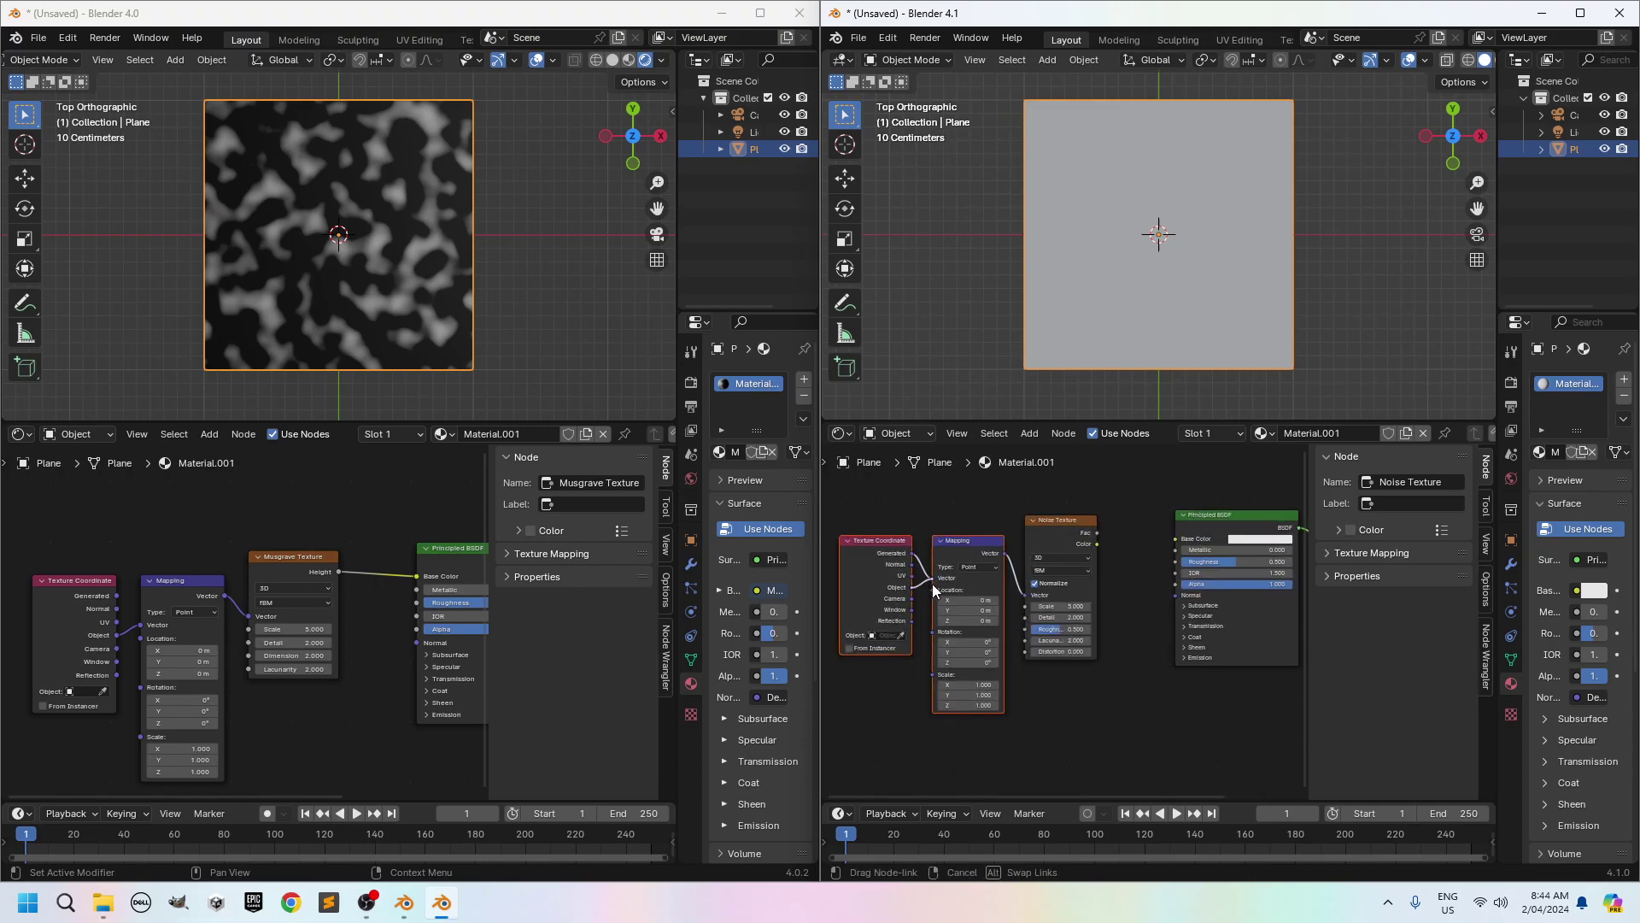
{"action": "left_click_drag", "start_coordinate": [934, 584], "coordinate": [932, 590]}
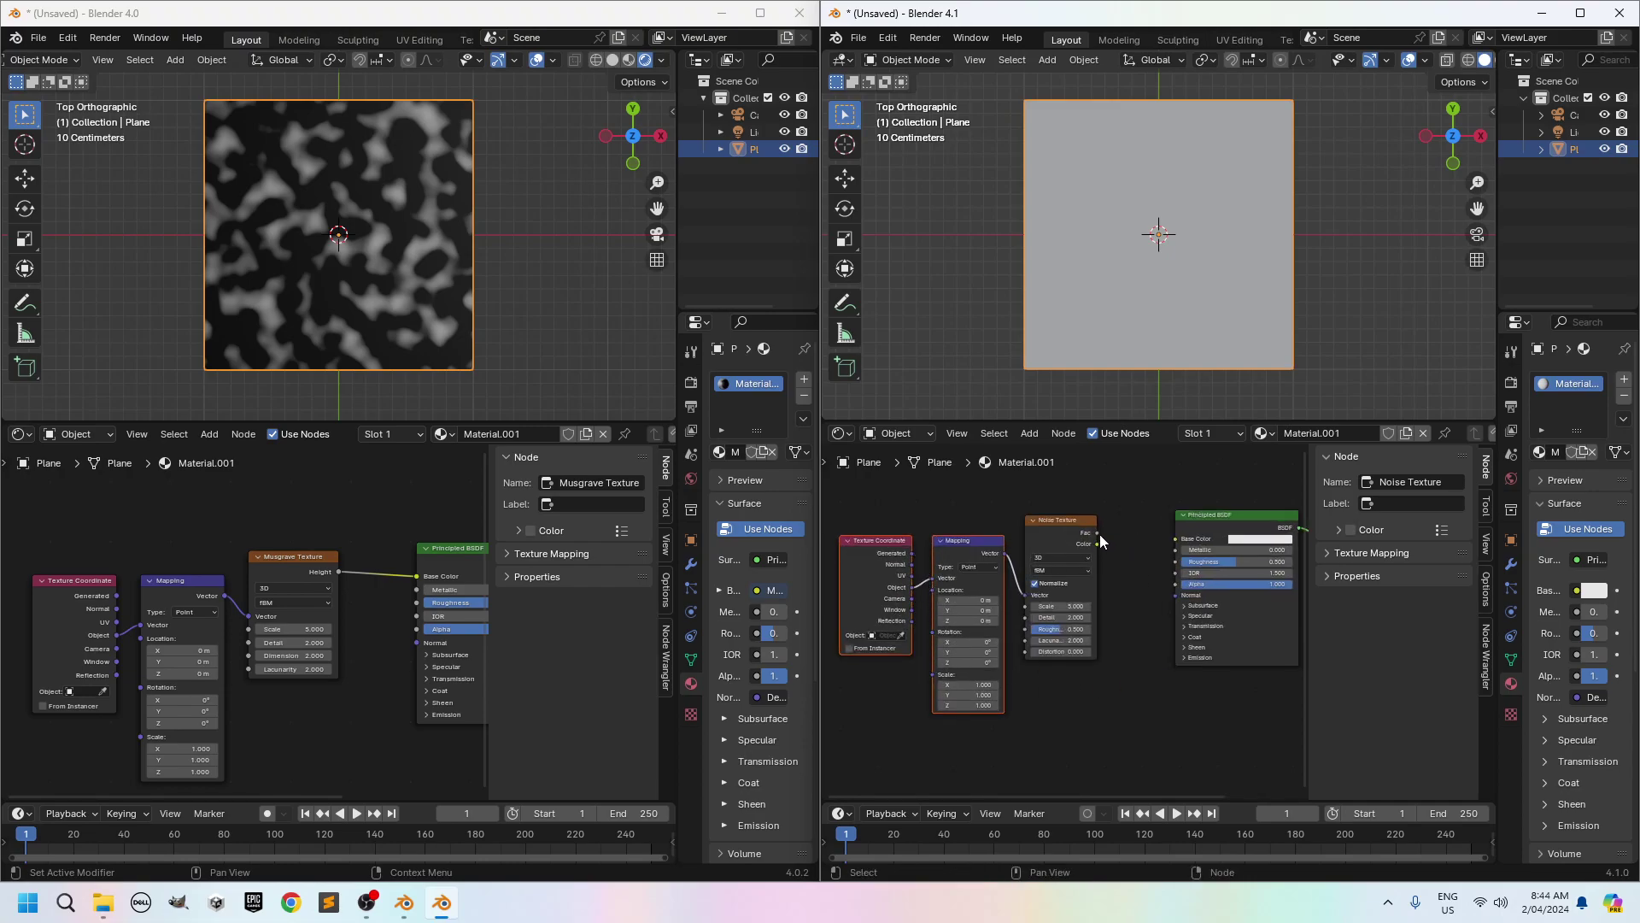
{"action": "left_click_drag", "start_coordinate": [1097, 534], "coordinate": [1176, 540]}
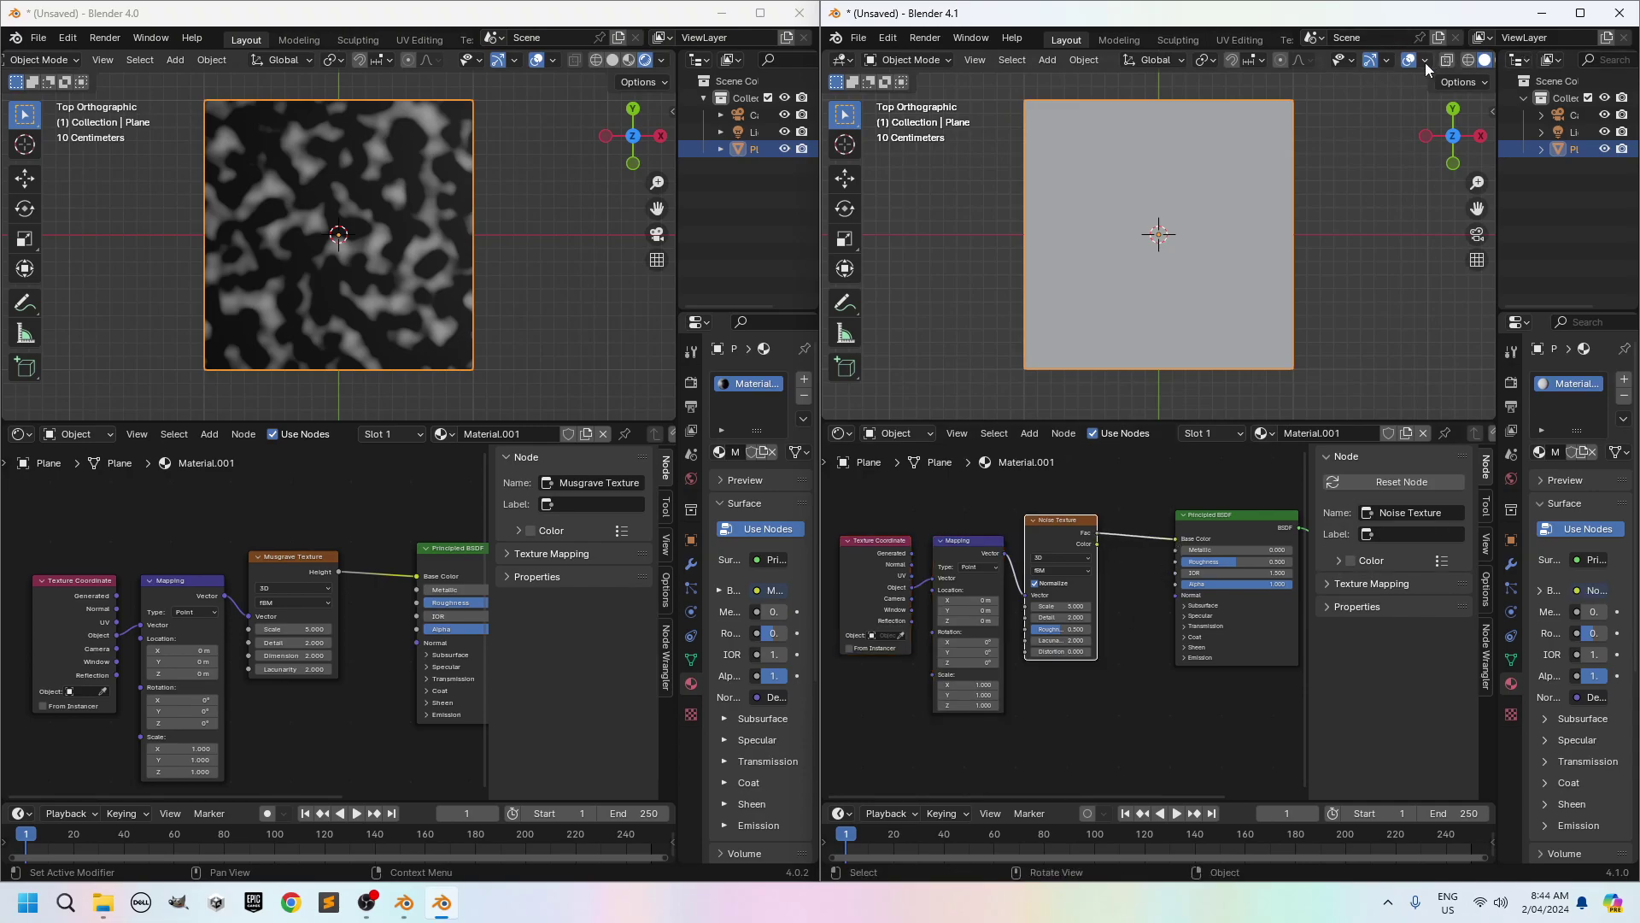
- Switch the 4.1 viewport to Rendered shading and zoom the node editor onto the Noise Texture
{"action": "scroll", "coordinate": [1425, 62], "scroll_direction": "down", "scroll_amount": 2}
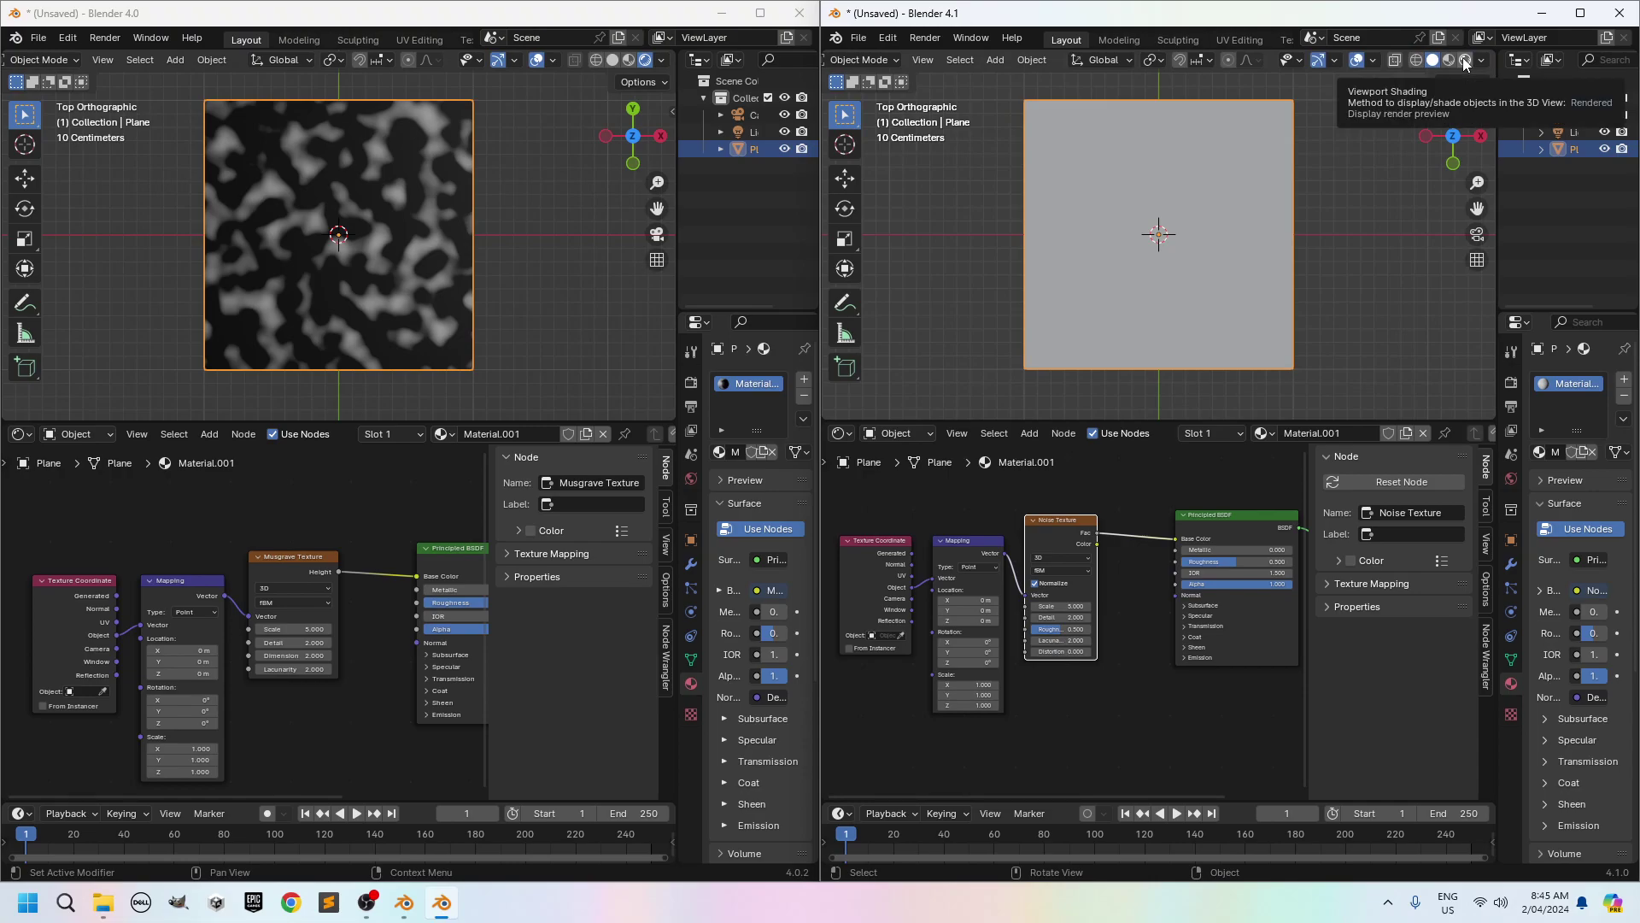
{"action": "left_click", "coordinate": [1465, 61]}
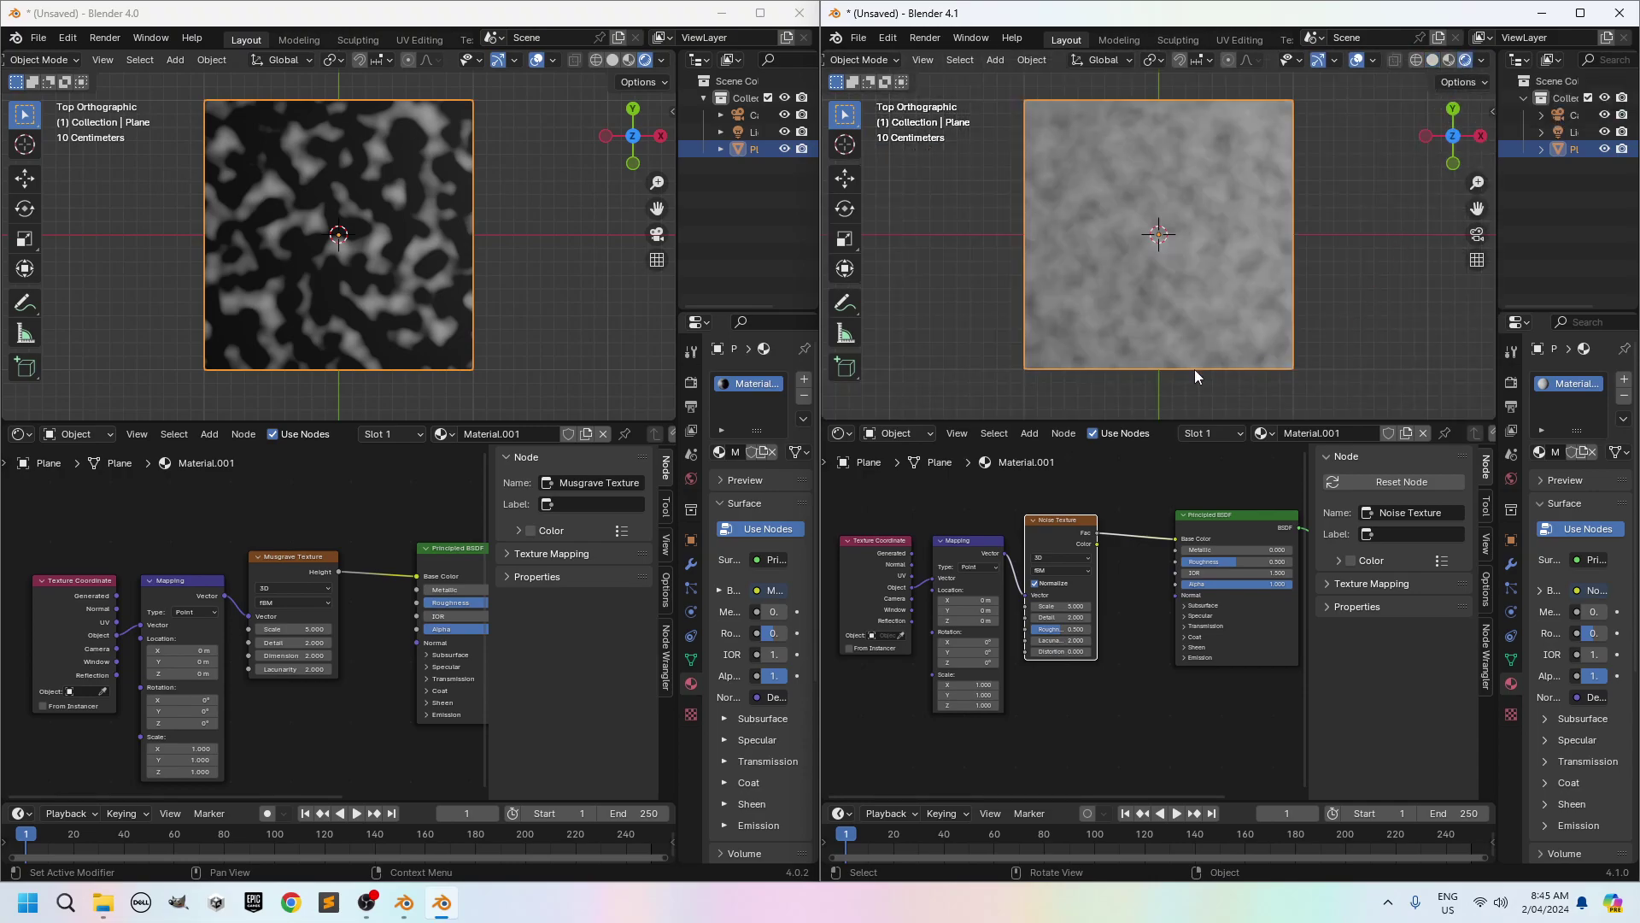
{"action": "scroll", "coordinate": [1113, 646], "scroll_direction": "up", "scroll_amount": 3}
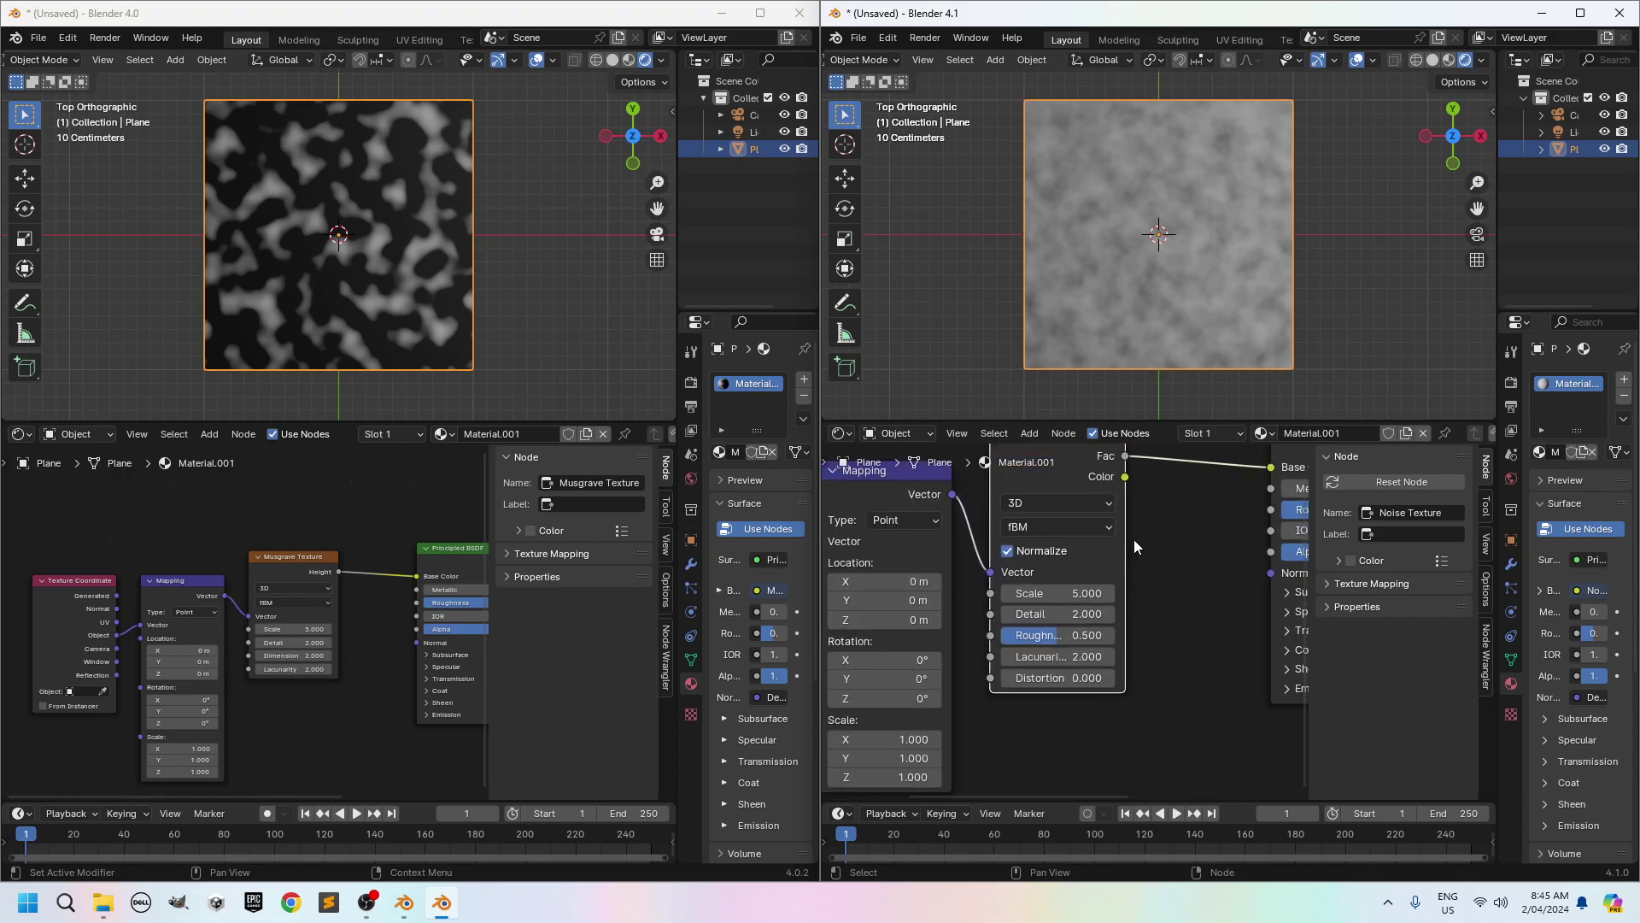
{"action": "scroll", "coordinate": [1135, 540], "scroll_direction": "up", "scroll_amount": 3}
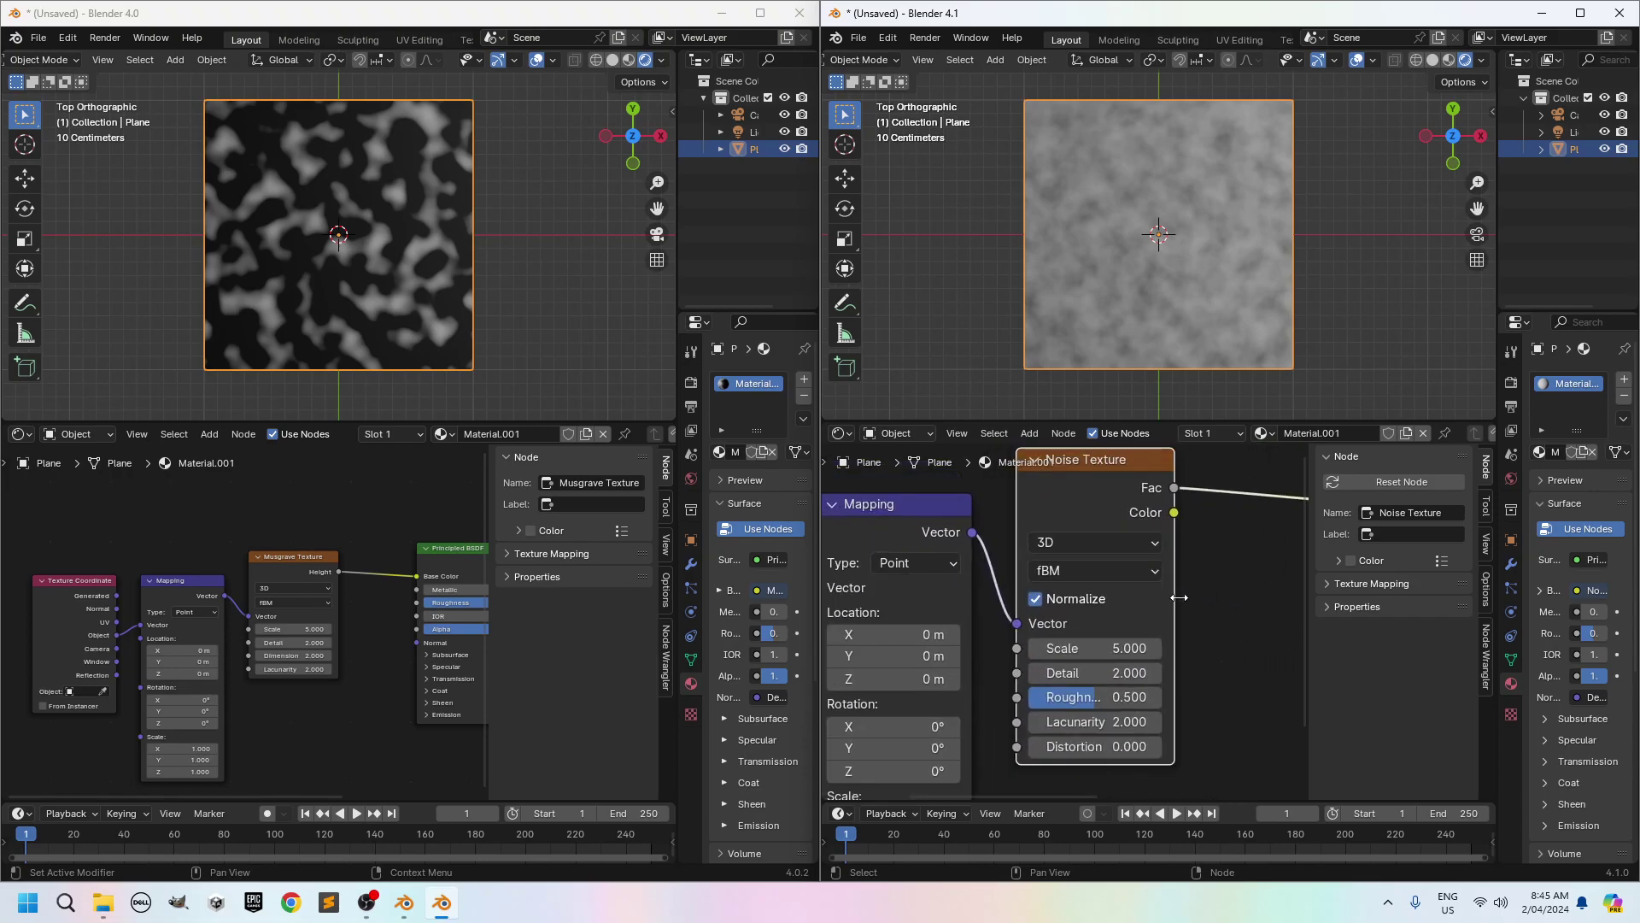
{"action": "scroll", "coordinate": [1203, 605], "scroll_direction": "up", "scroll_amount": 2}
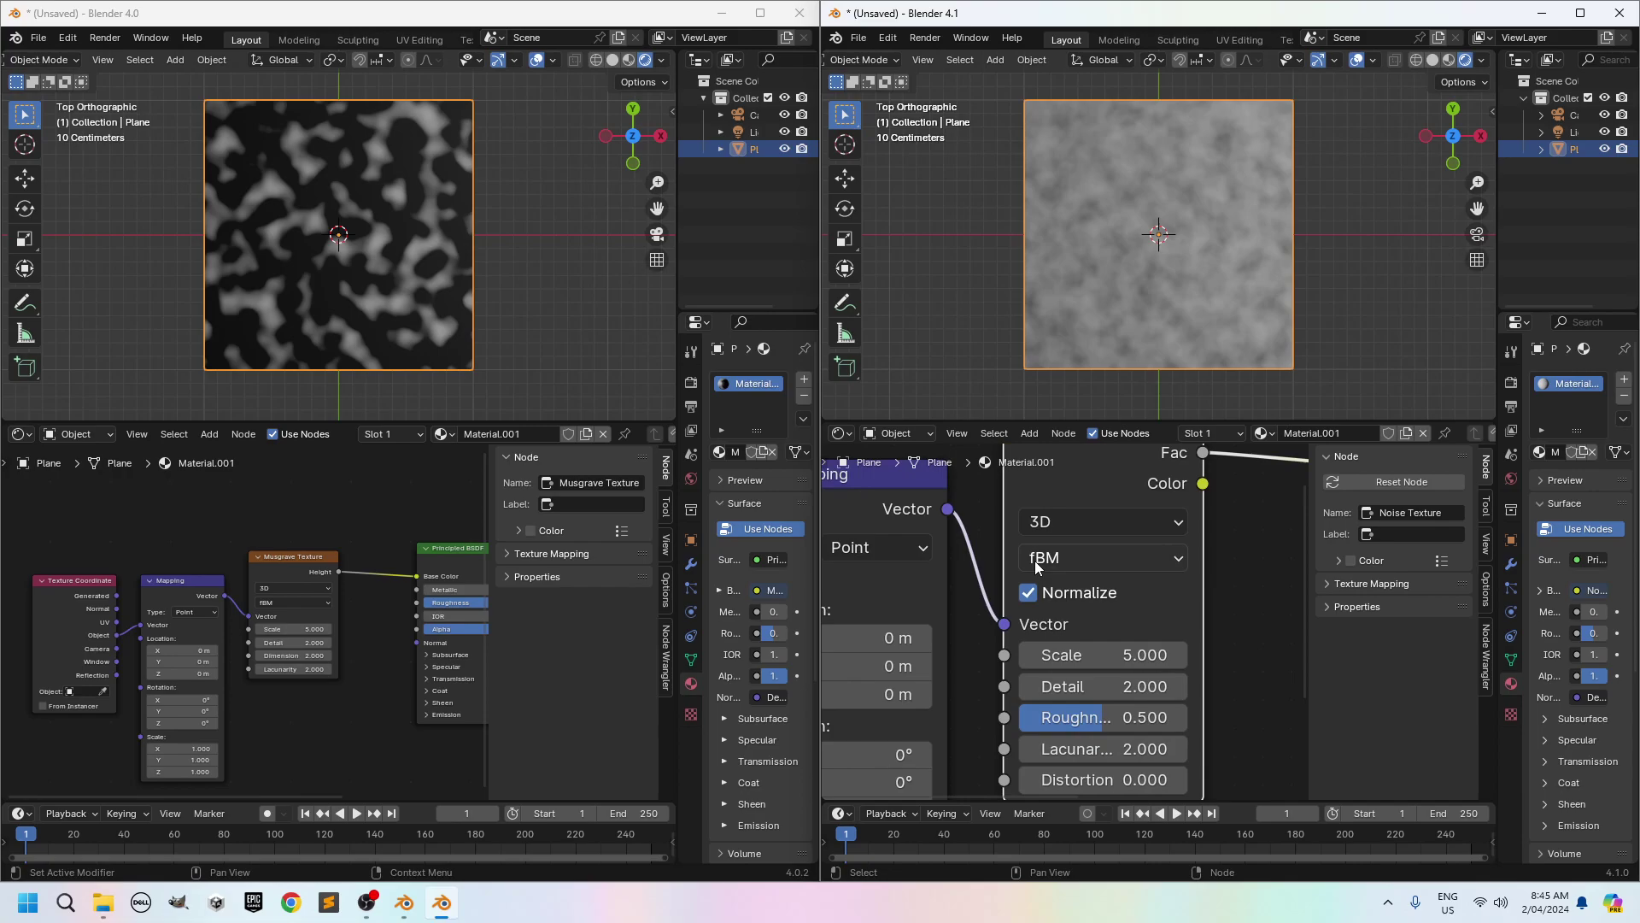
- Change the 4.1 Noise Texture type from fBM to Hetero Terrain to match 4.0's Musgrave
{"action": "left_click", "coordinate": [1179, 561]}
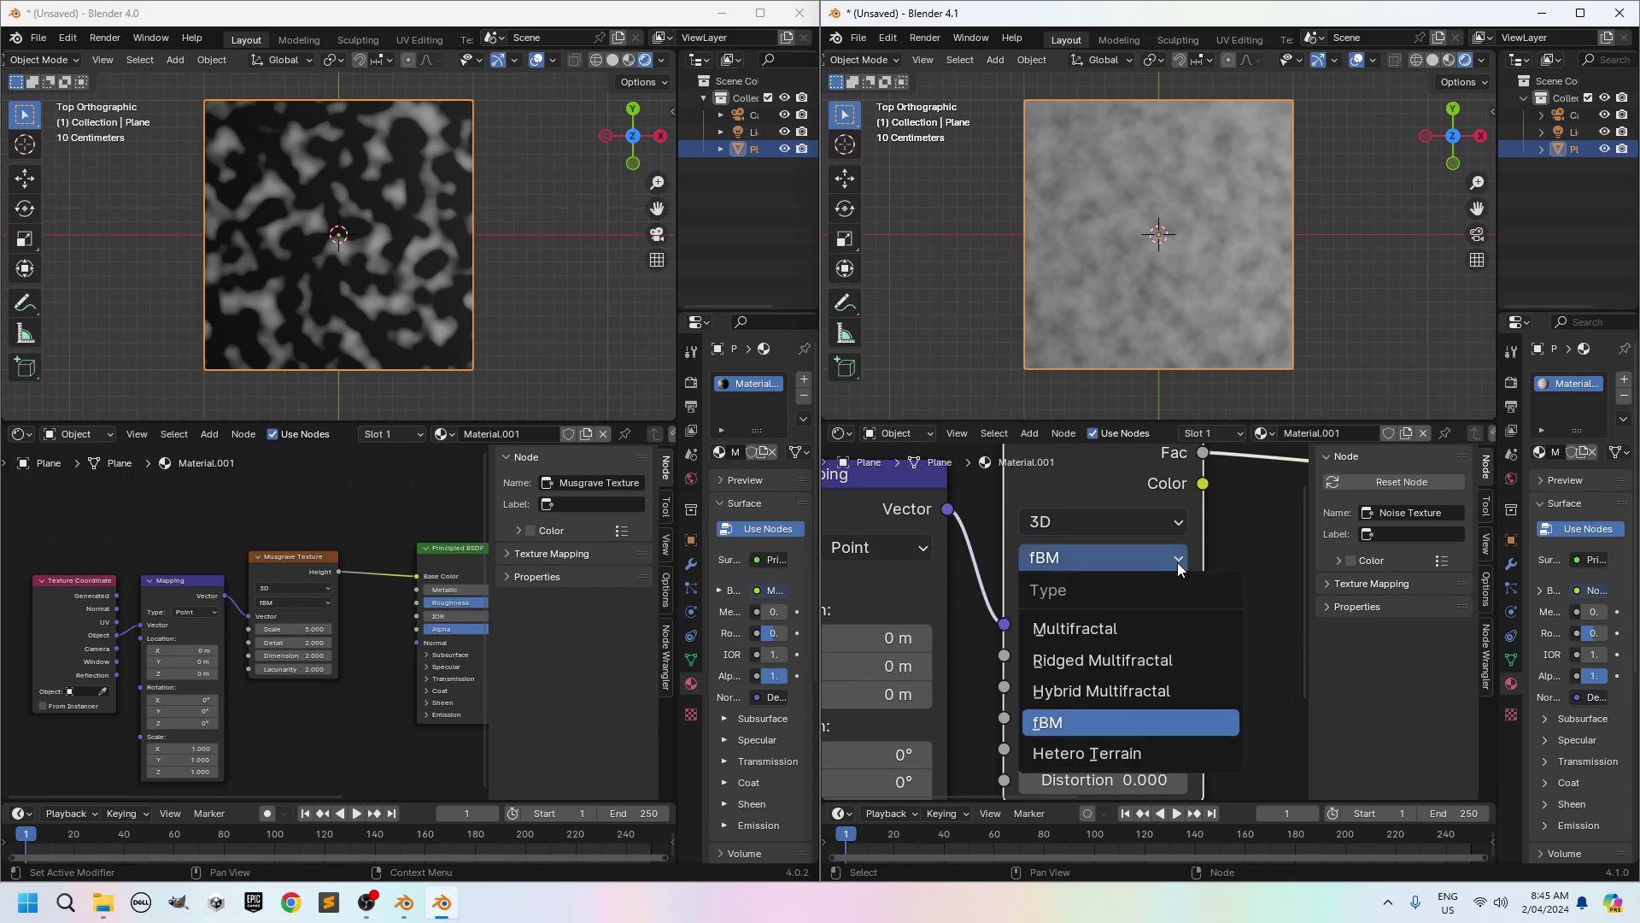
{"action": "left_click", "coordinate": [1149, 755]}
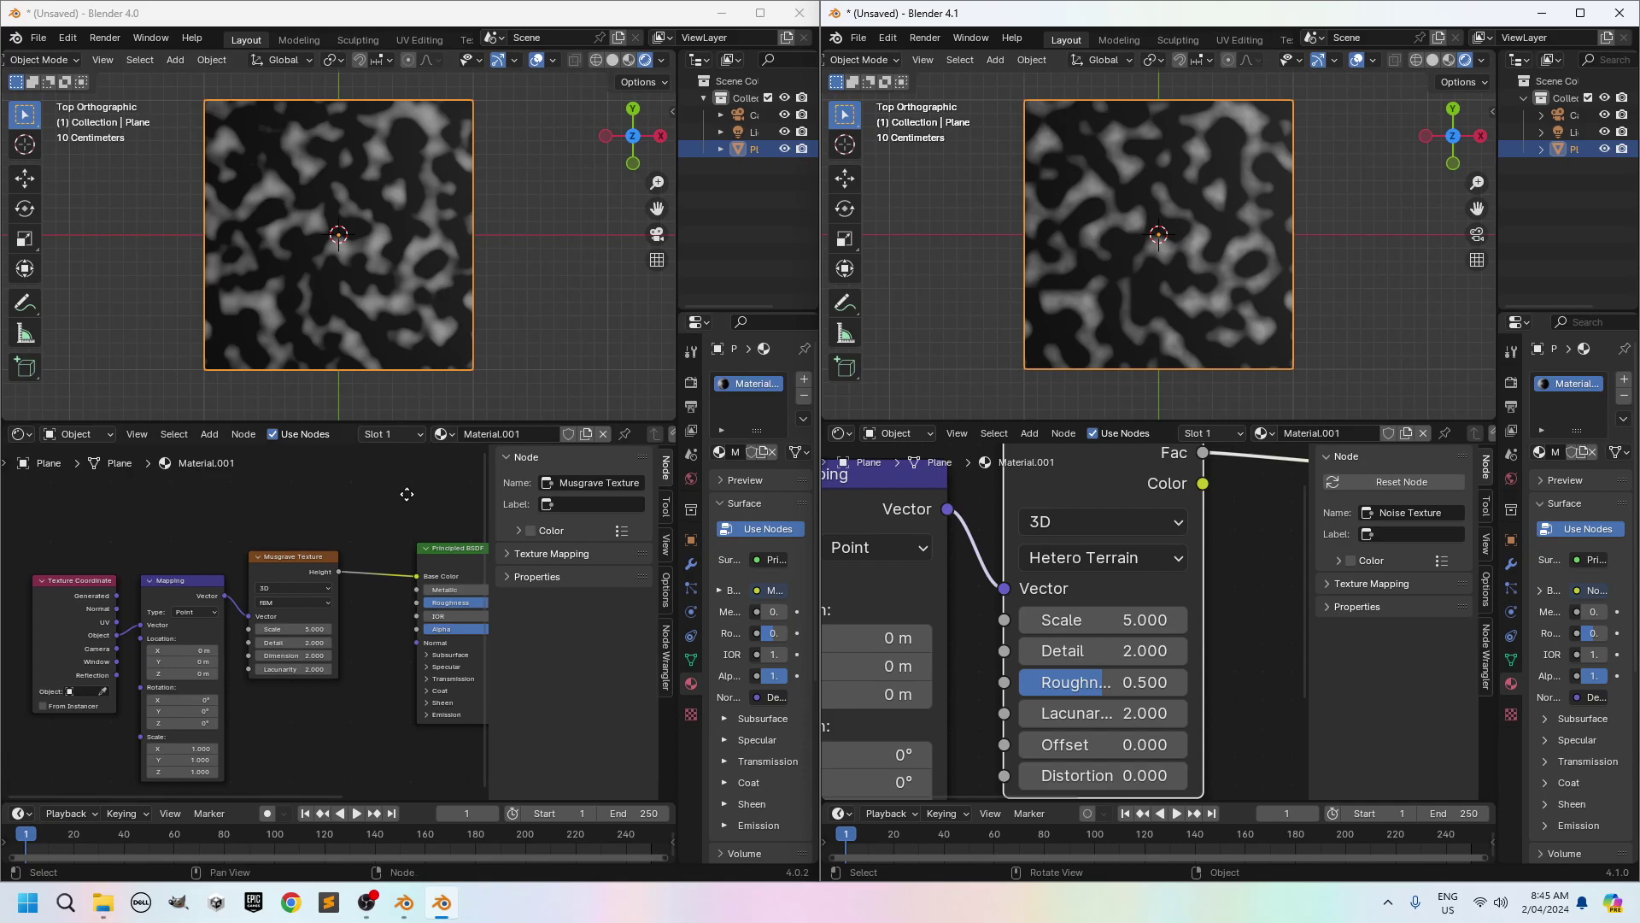
{"action": "middle_click_drag", "start_coordinate": [408, 484], "coordinate": [308, 484]}
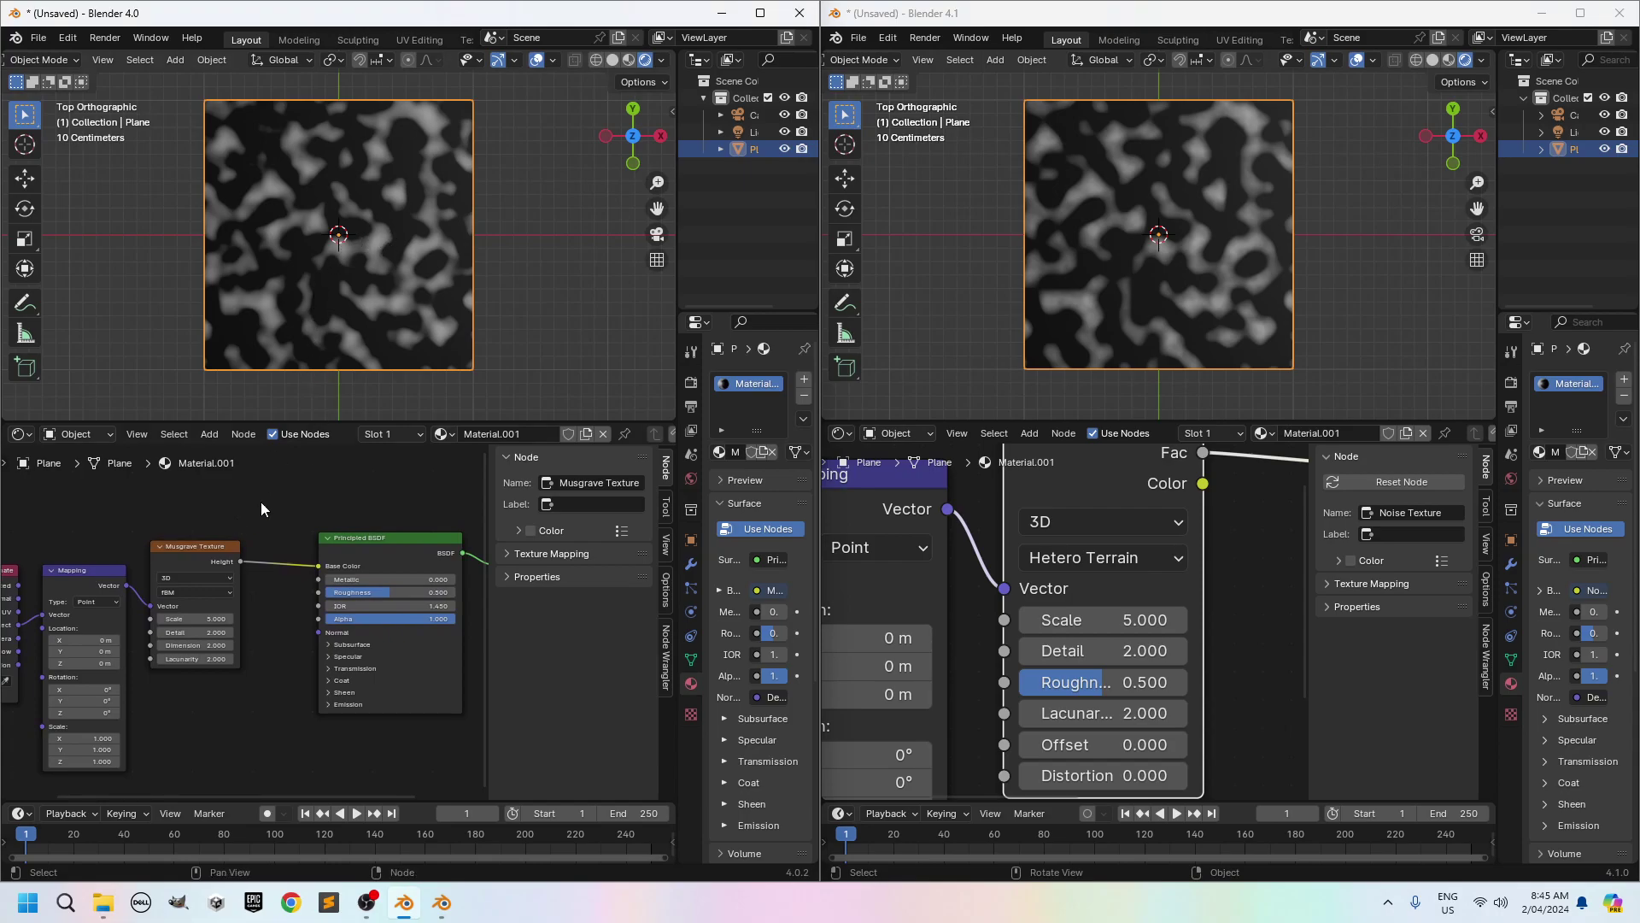
- Insert a Color Ramp into the Musgrave-to-BSDF link and slide its white stop to 0.168
{"action": "key", "text": "shift+a"}
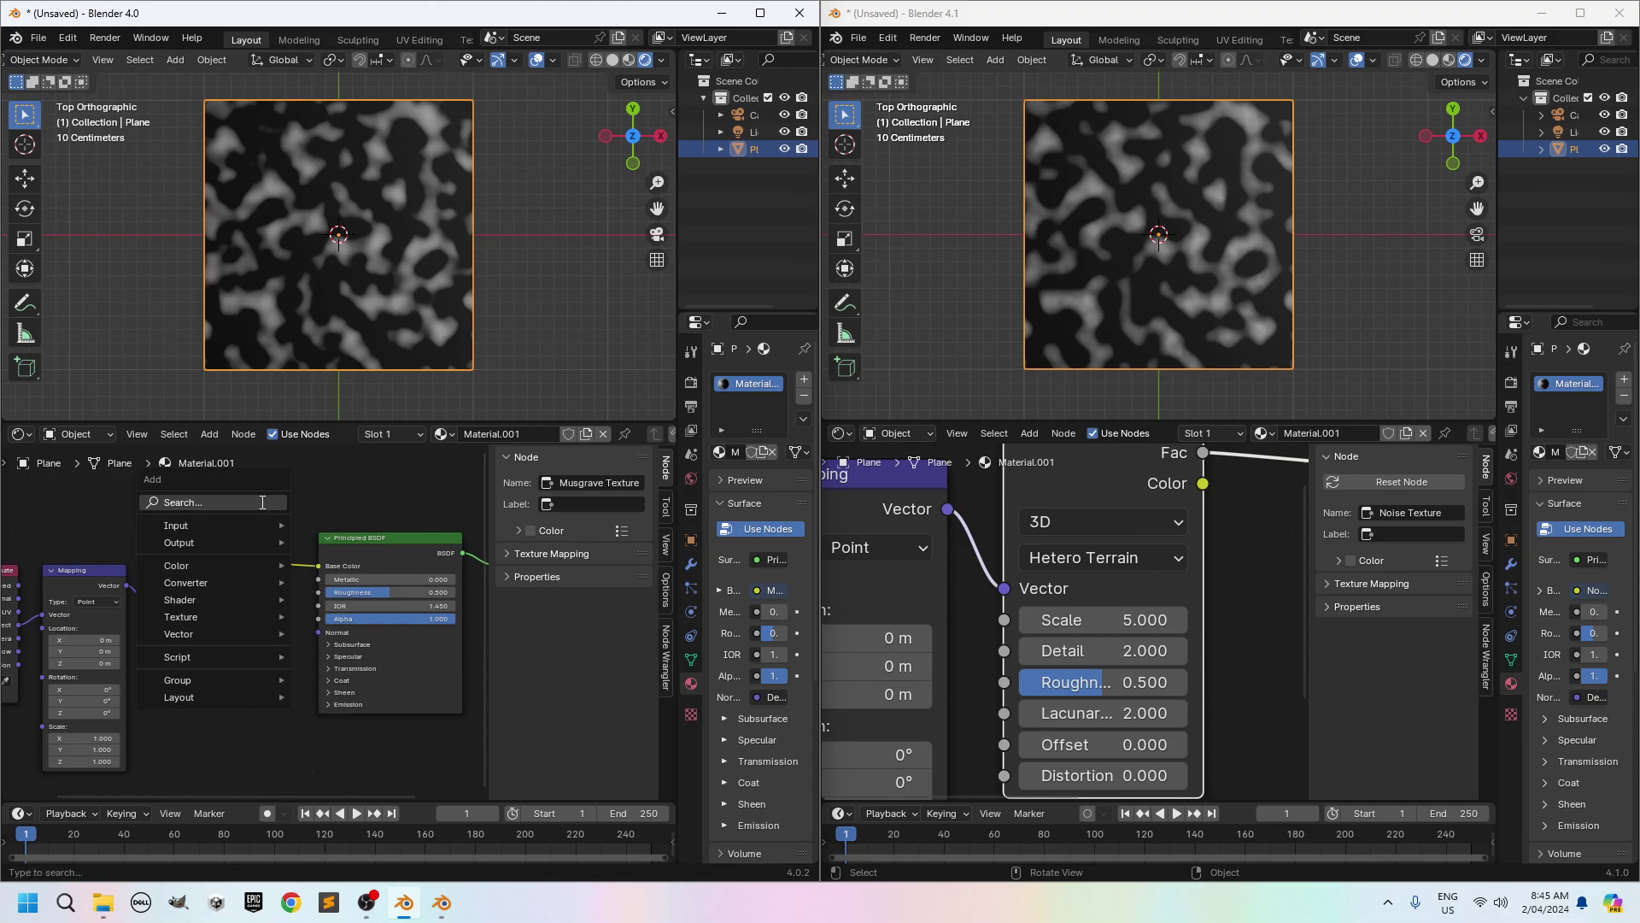
{"action": "left_click", "coordinate": [260, 502]}
{"action": "type", "text": "color"}
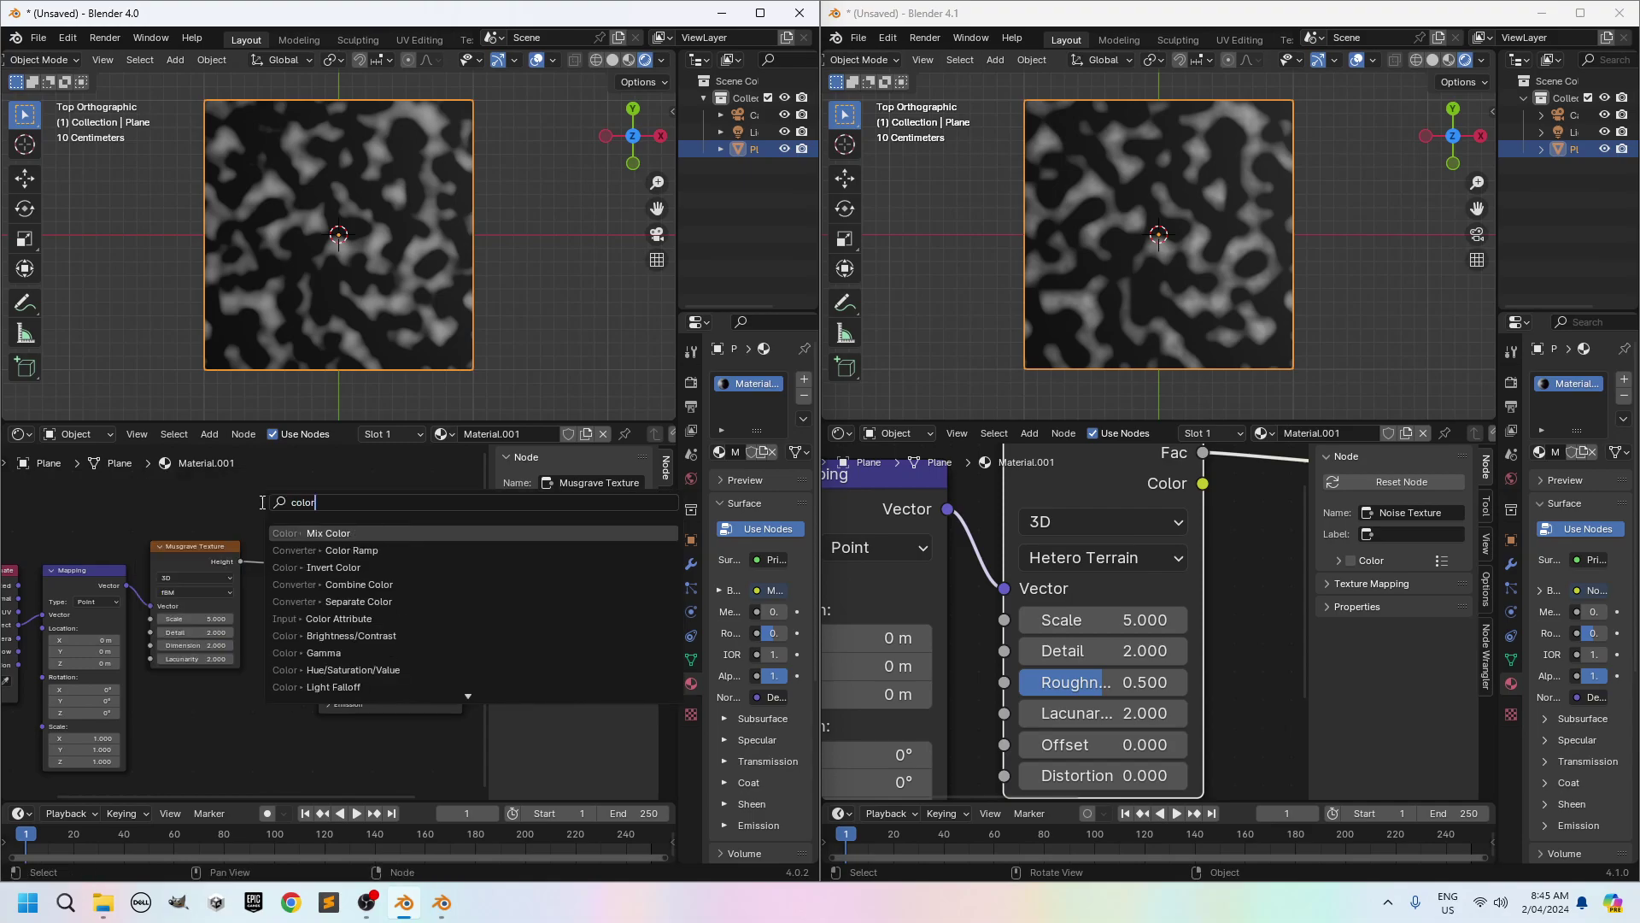
{"action": "key", "text": "Down"}
{"action": "key", "text": "Down"}
{"action": "key", "text": "Up"}
{"action": "key", "text": "Return"}
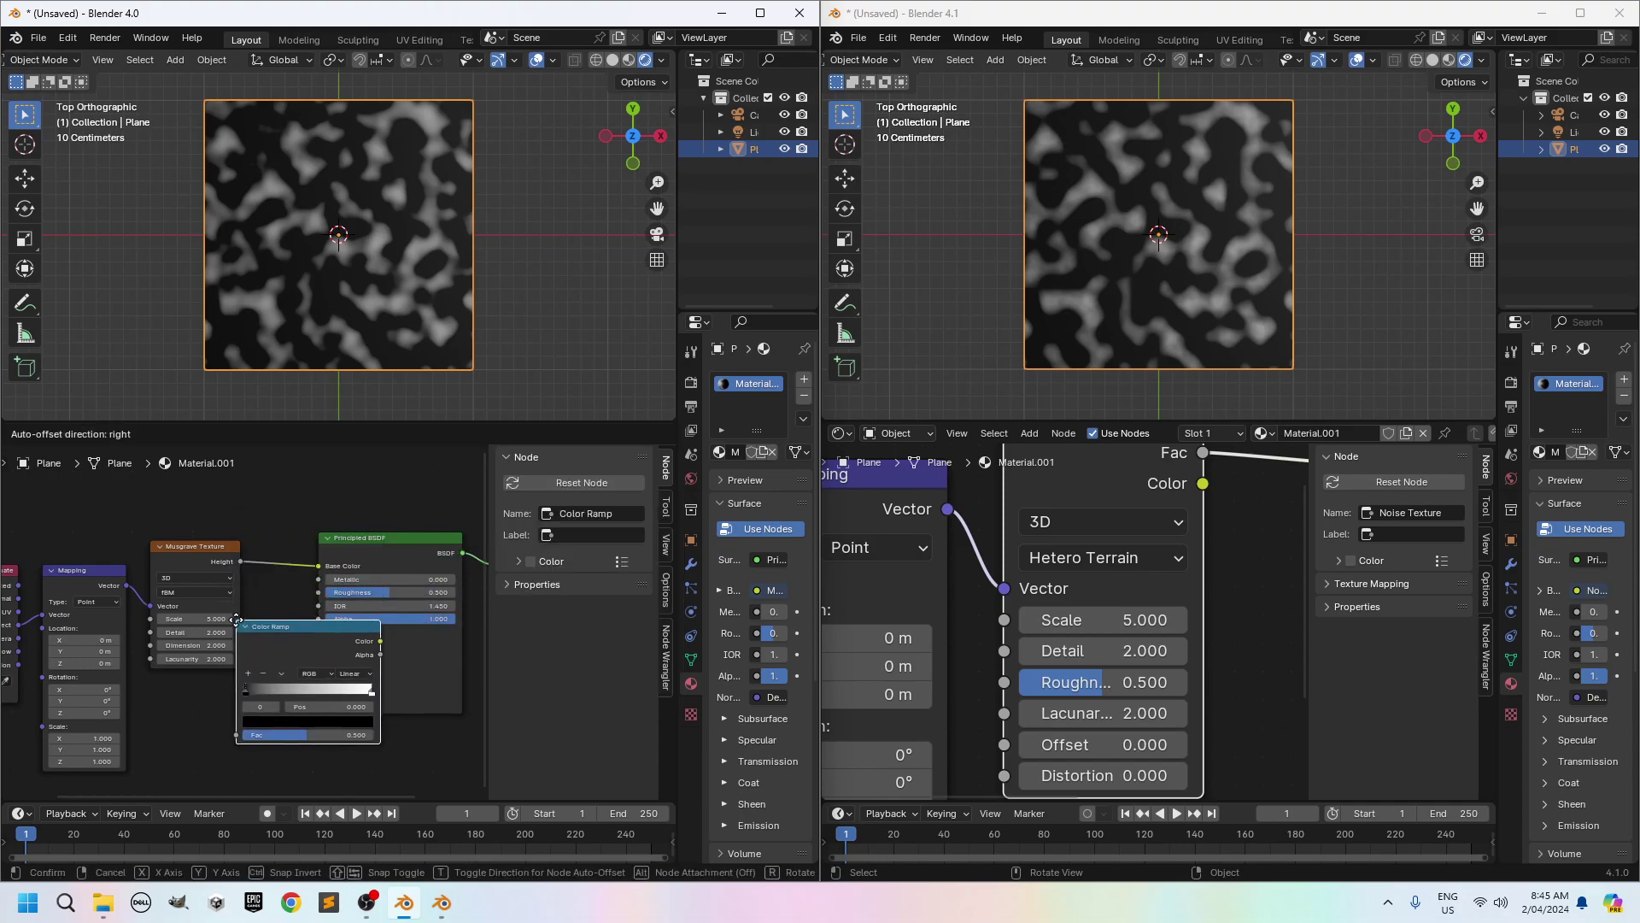
{"action": "left_click", "coordinate": [289, 526]}
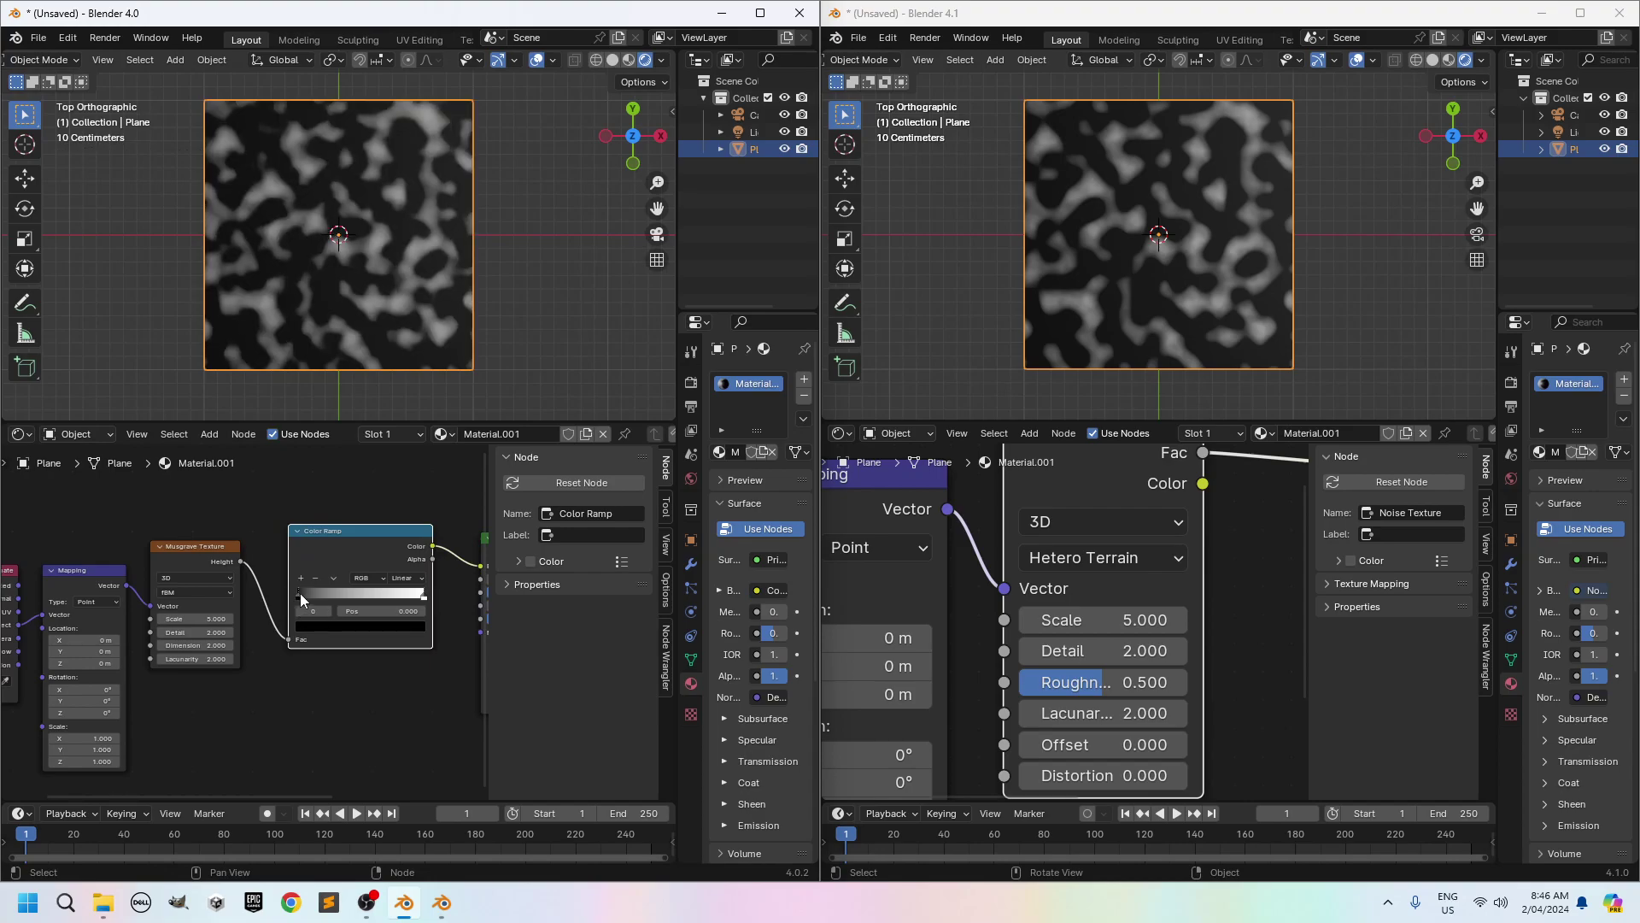
{"action": "left_click_drag", "start_coordinate": [424, 598], "coordinate": [324, 611]}
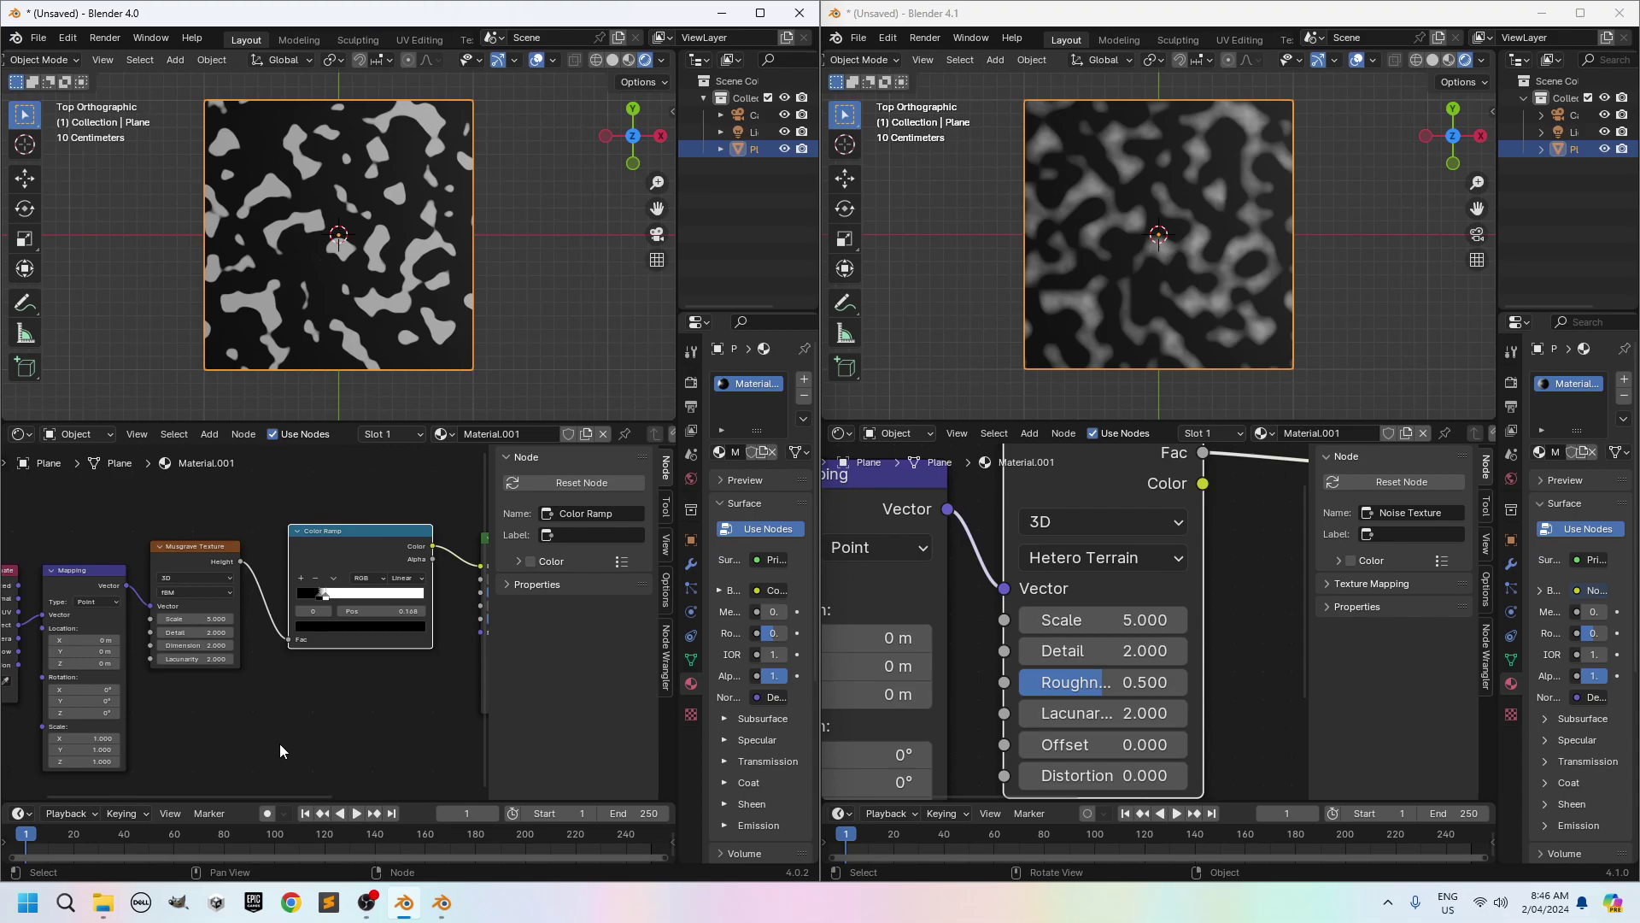
{"action": "scroll", "coordinate": [280, 742], "scroll_direction": "up", "scroll_amount": 2}
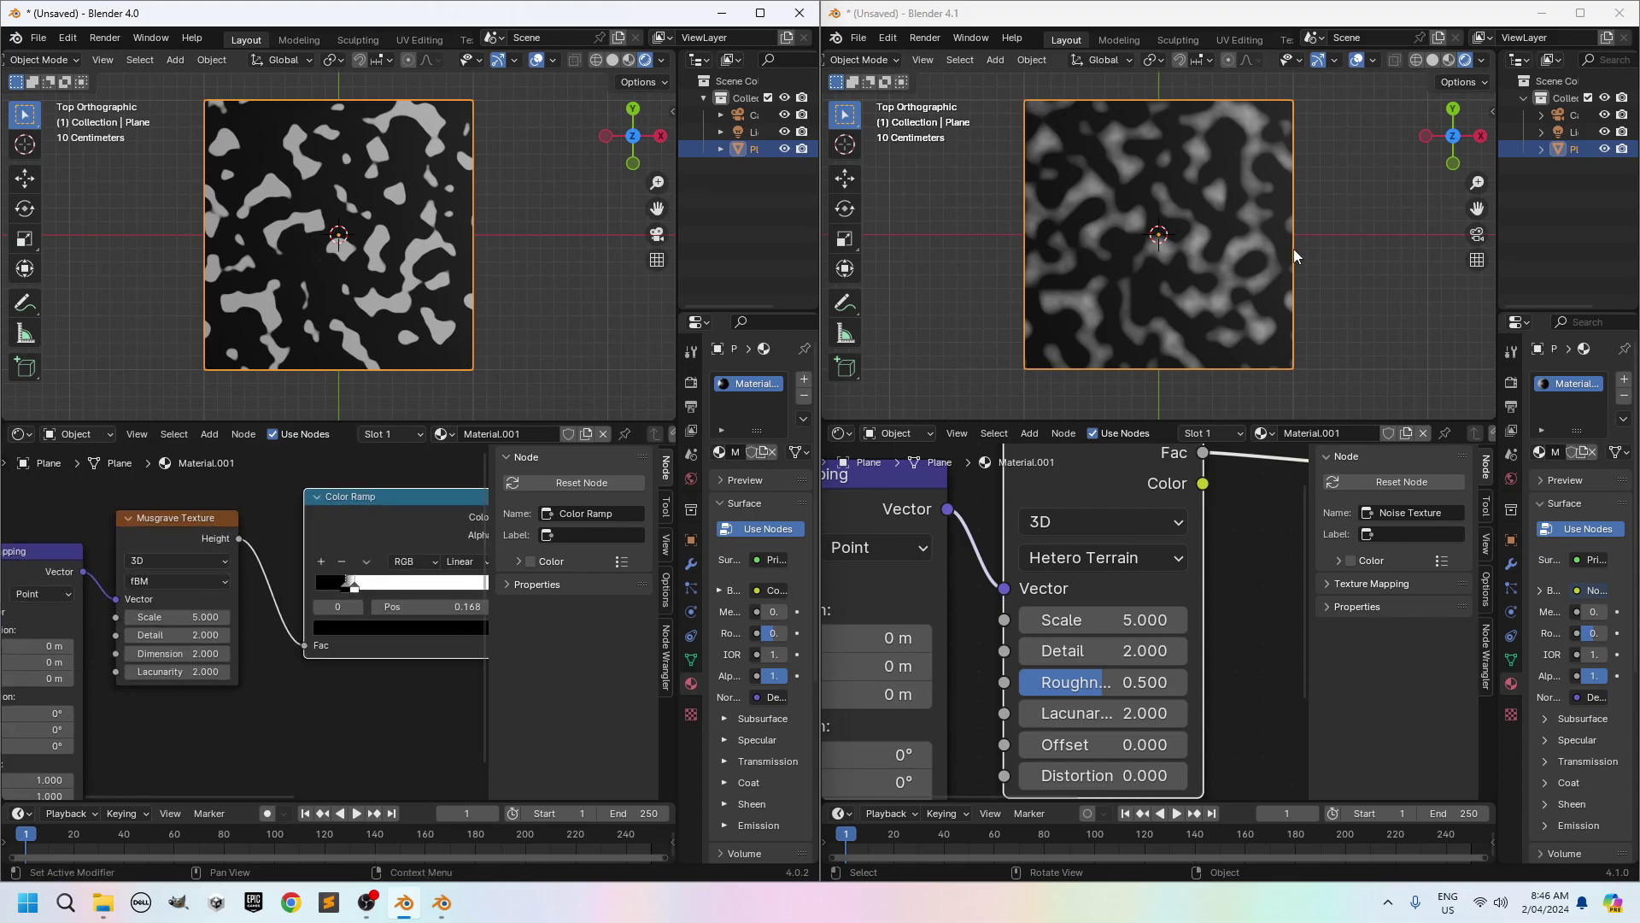
- Add a Color Ramp node in 4.1, dropped onto the Noise Texture–Principled BSDF link
{"action": "scroll", "coordinate": [983, 573], "scroll_direction": "down", "scroll_amount": 3}
{"action": "middle_click_drag", "start_coordinate": [1247, 578], "coordinate": [999, 579]}
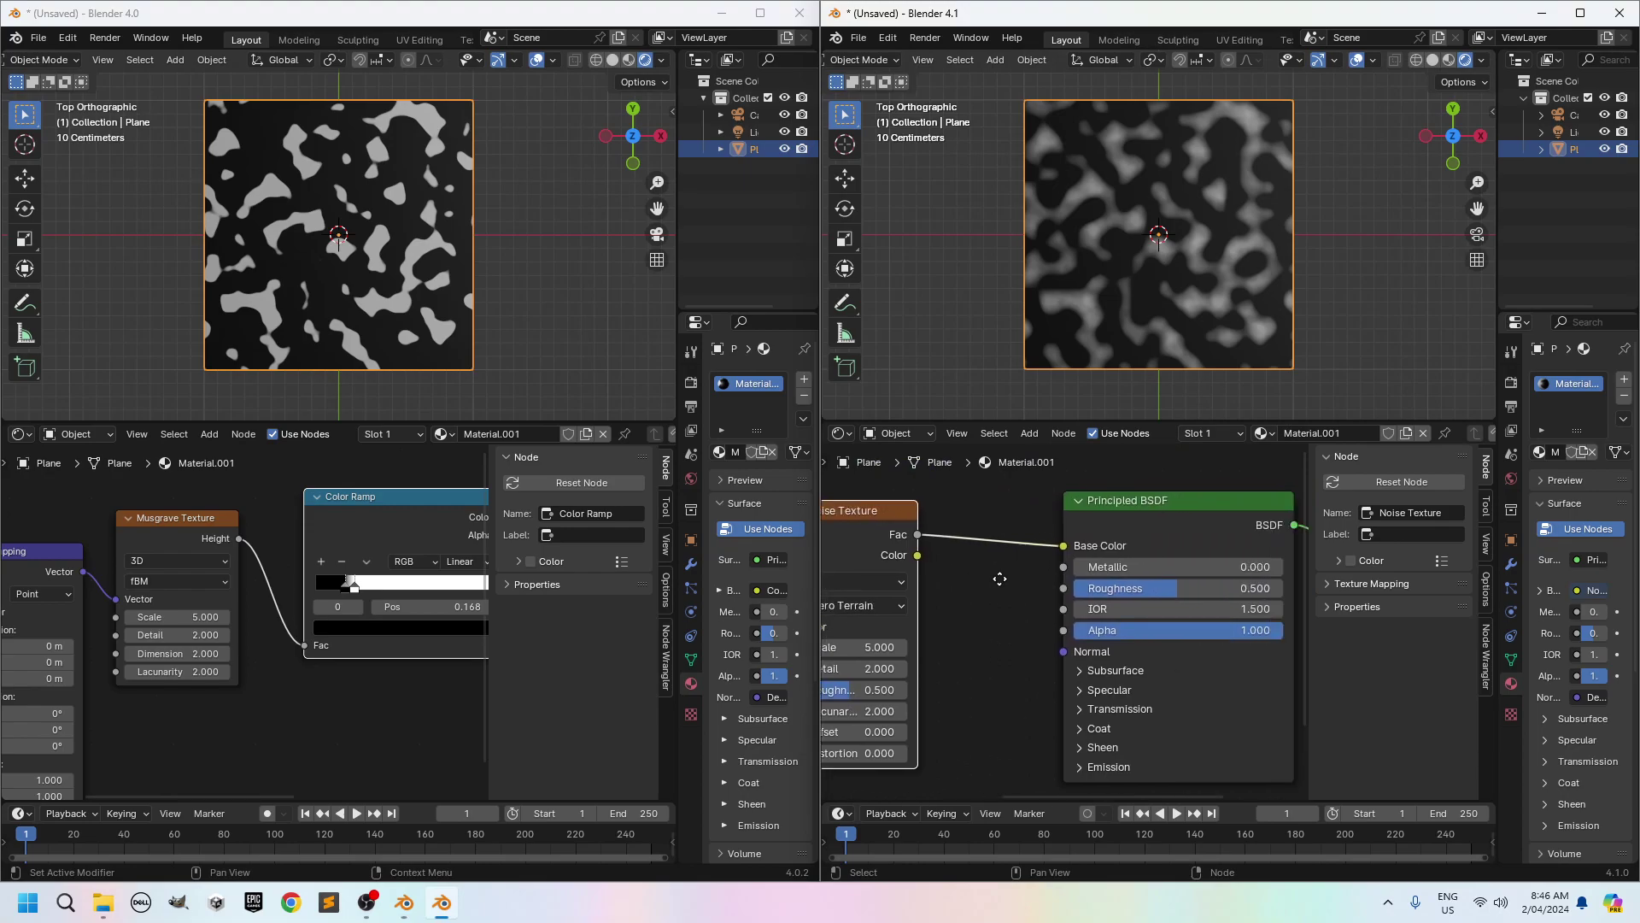
{"action": "key", "text": "shift+a"}
{"action": "left_click", "coordinate": [997, 630]}
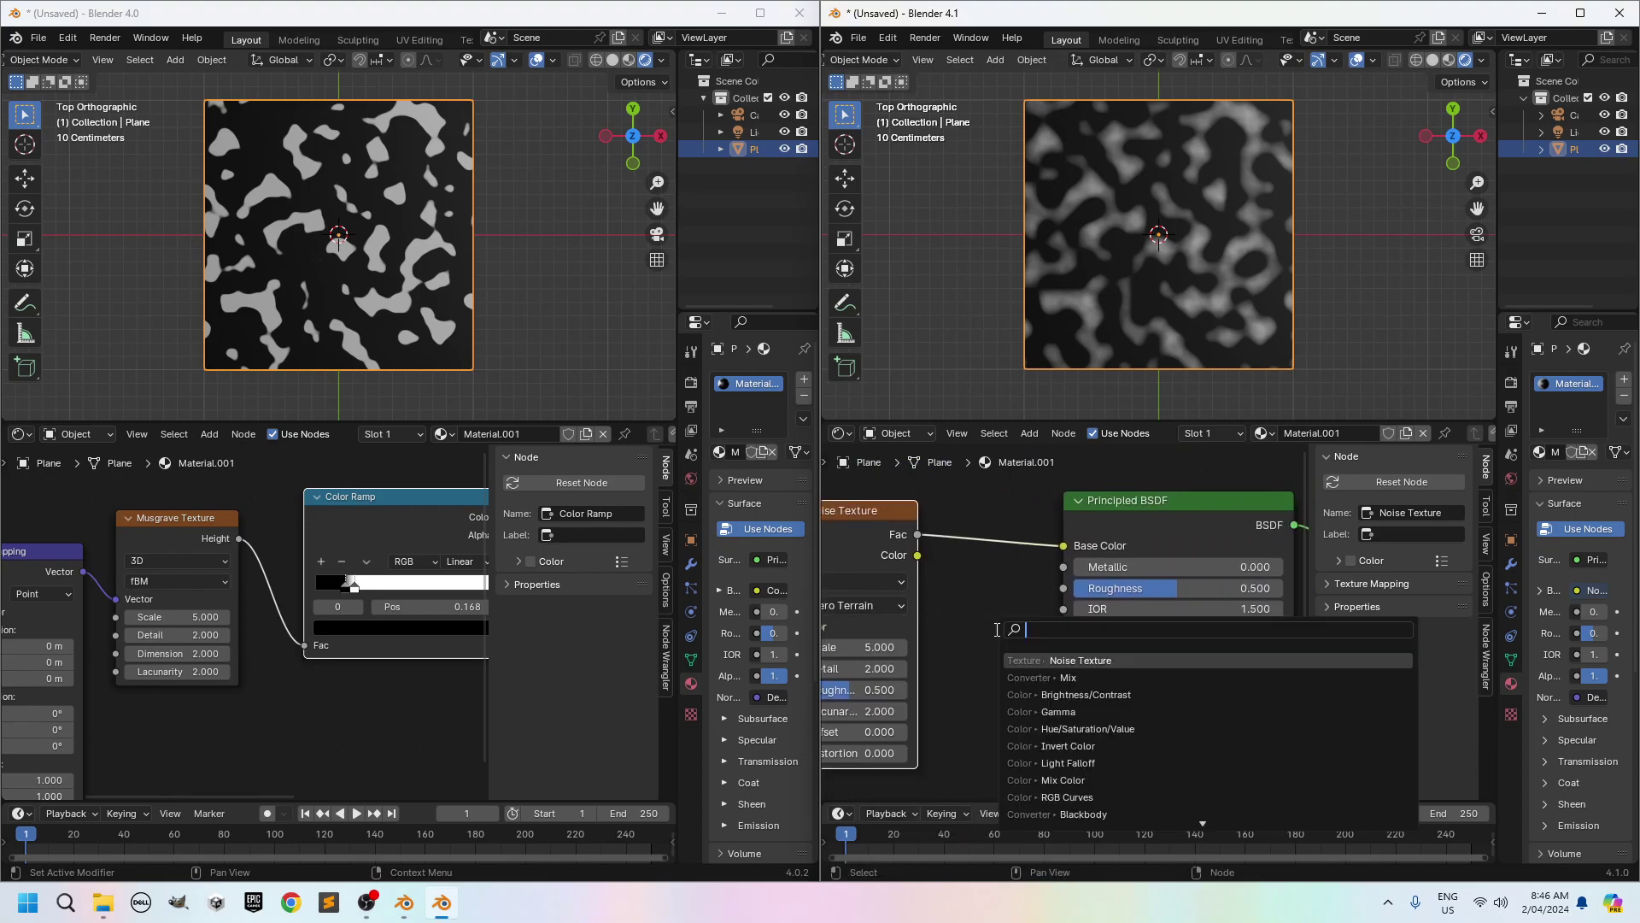
{"action": "type", "text": "color"}
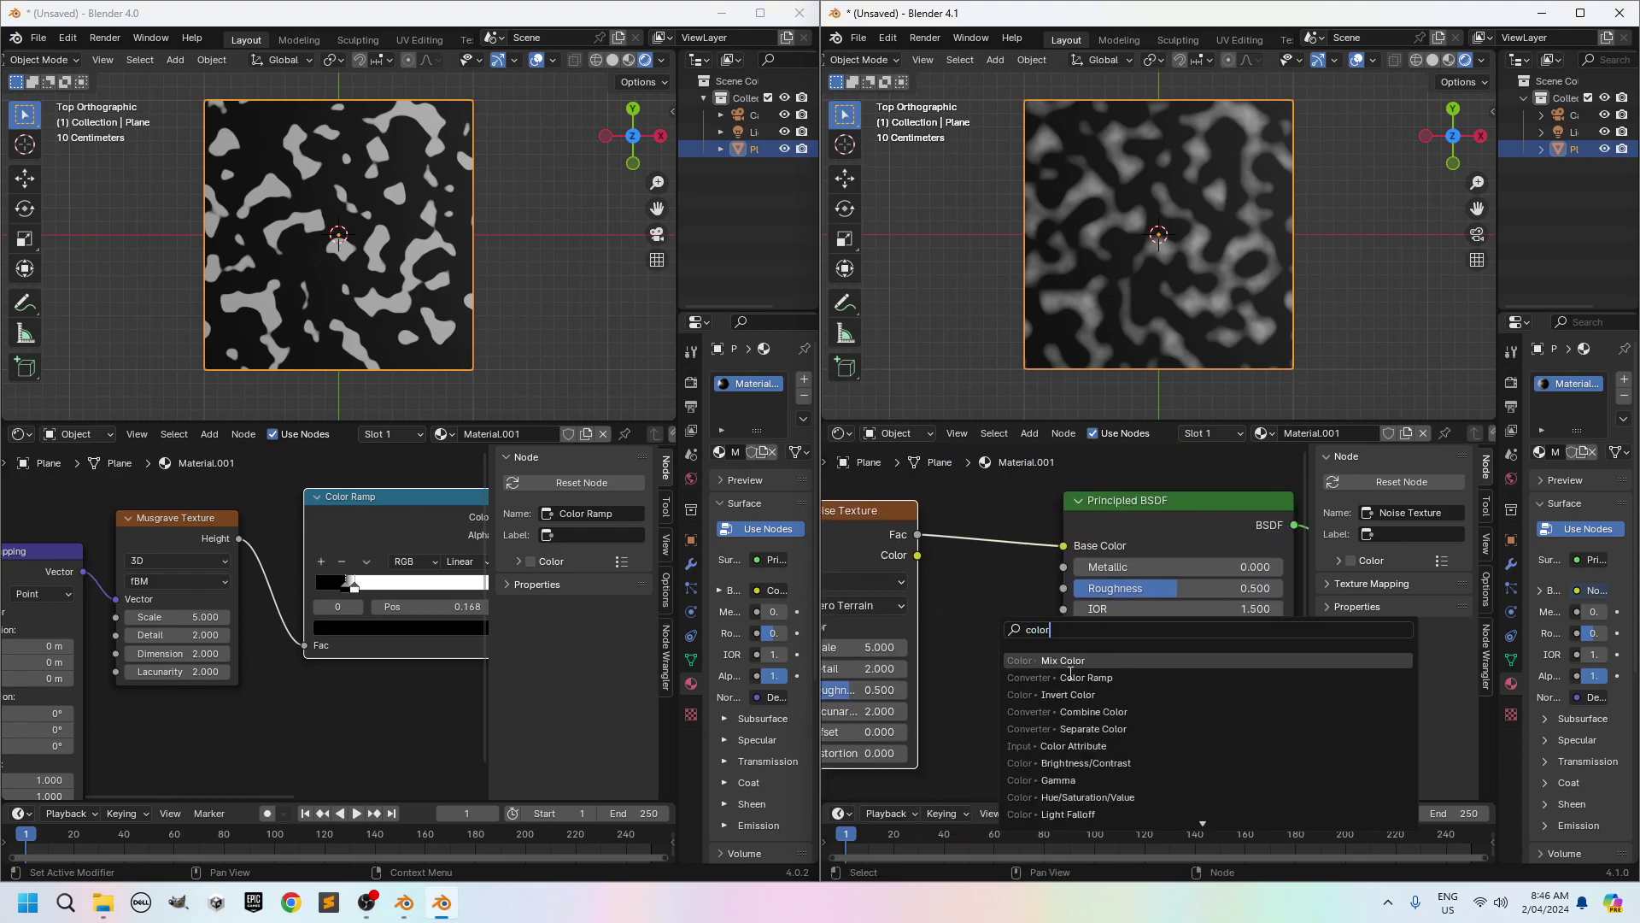
{"action": "left_click", "coordinate": [1070, 676]}
{"action": "left_click", "coordinate": [1024, 677]}
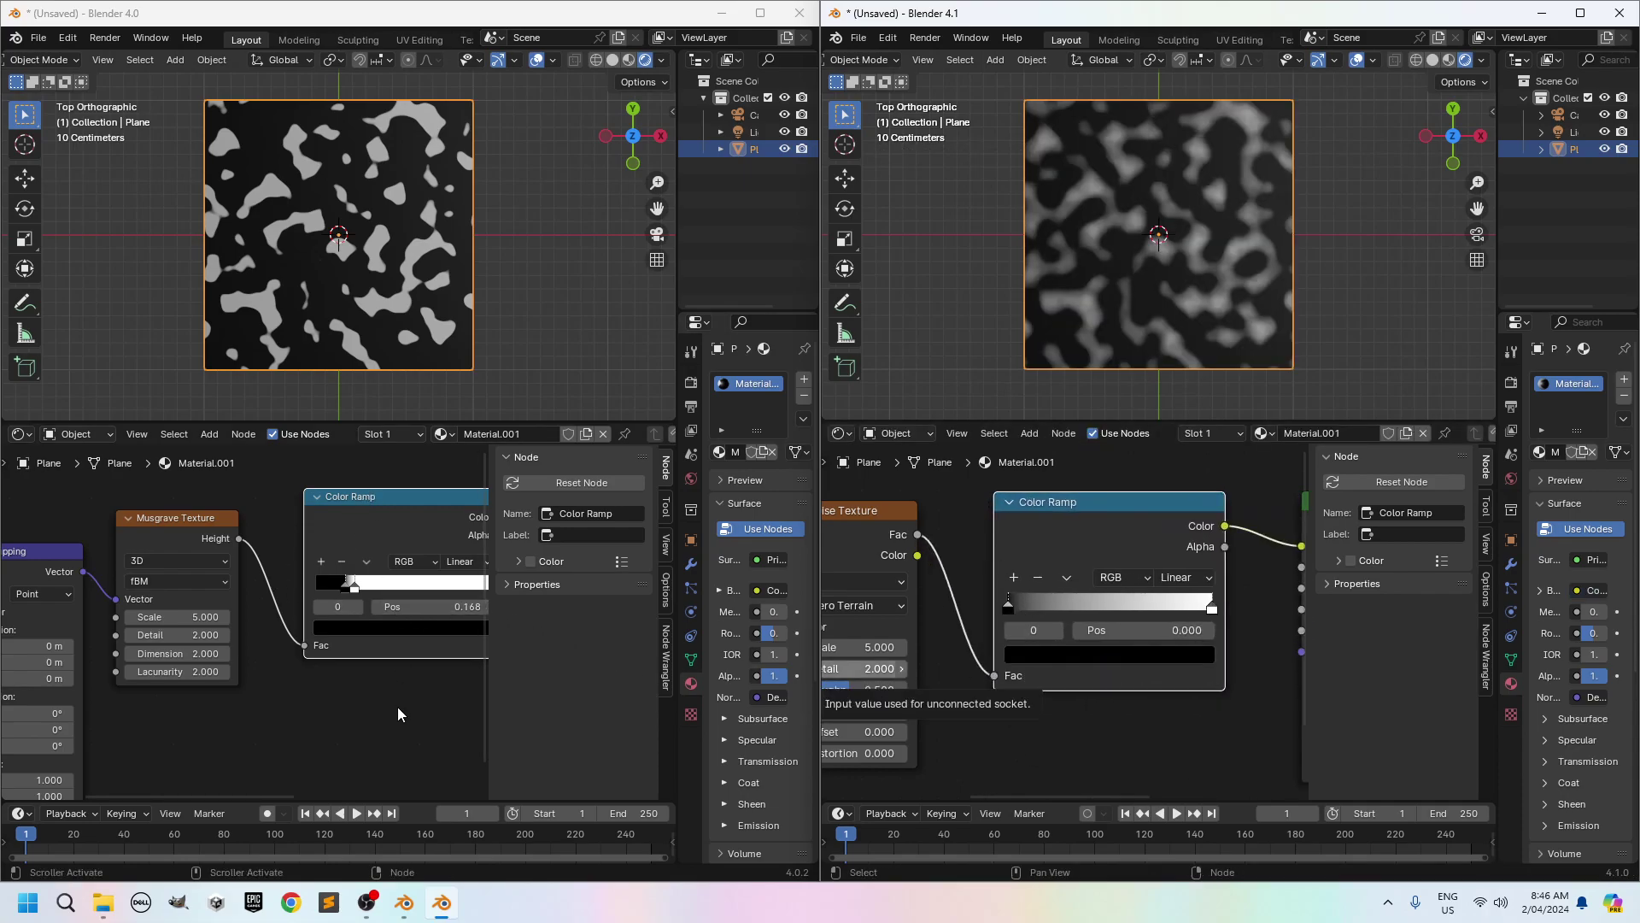
- Copy the 4.0 black stop position 0.168182 into the 4.1 Color Ramp's black stop
{"action": "middle_click_drag", "start_coordinate": [398, 715], "coordinate": [300, 707]}
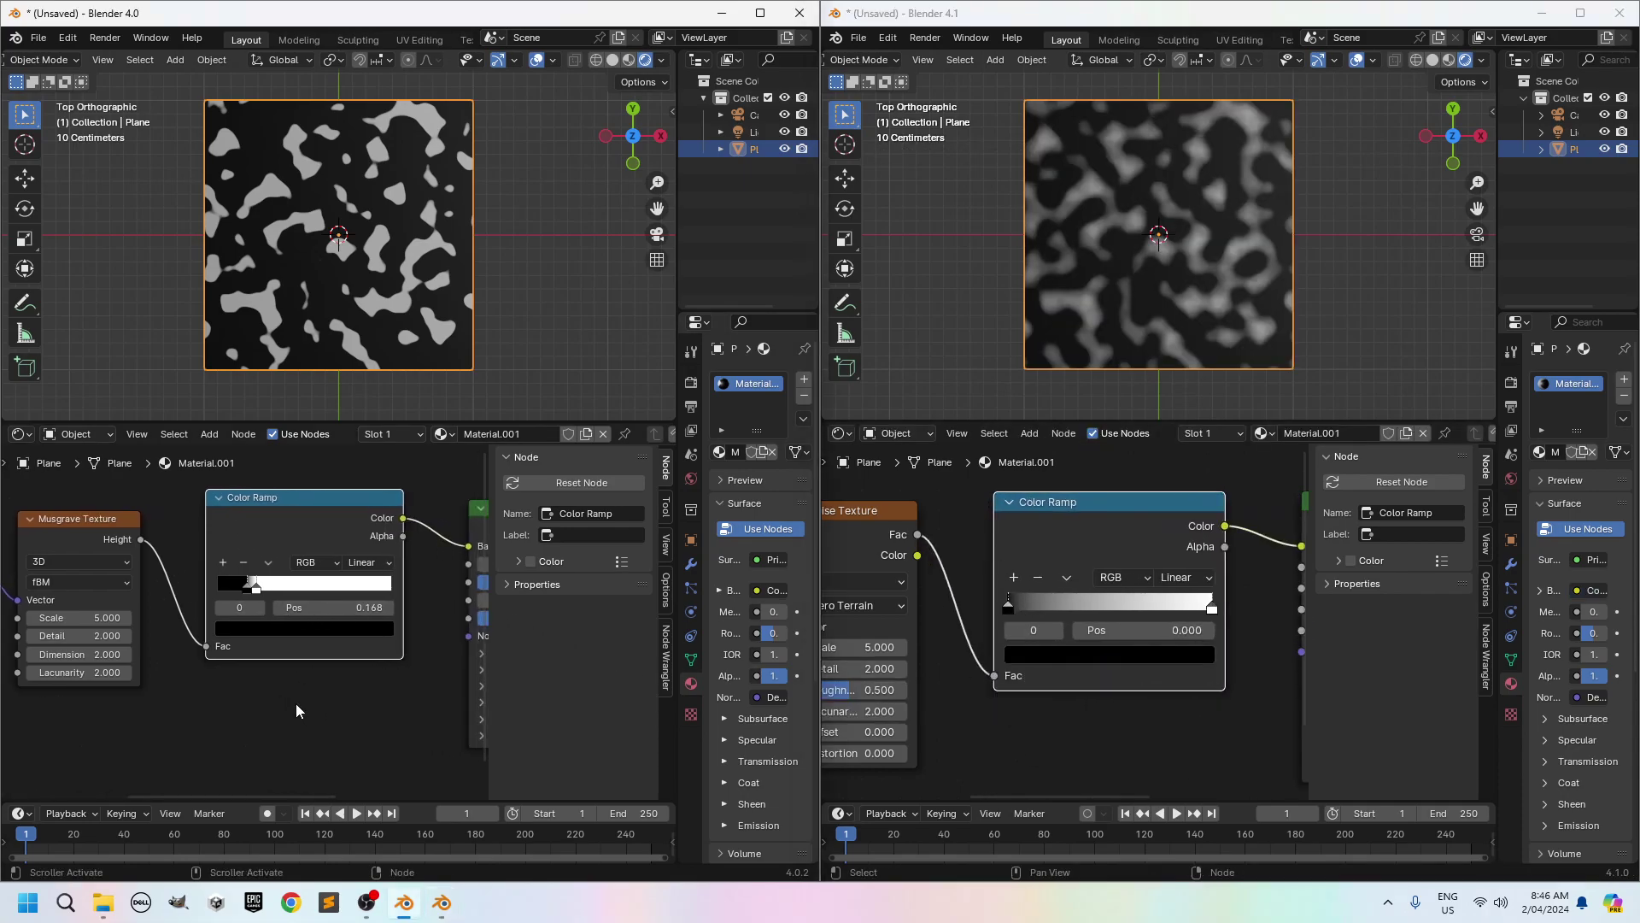
{"action": "left_click", "coordinate": [257, 588]}
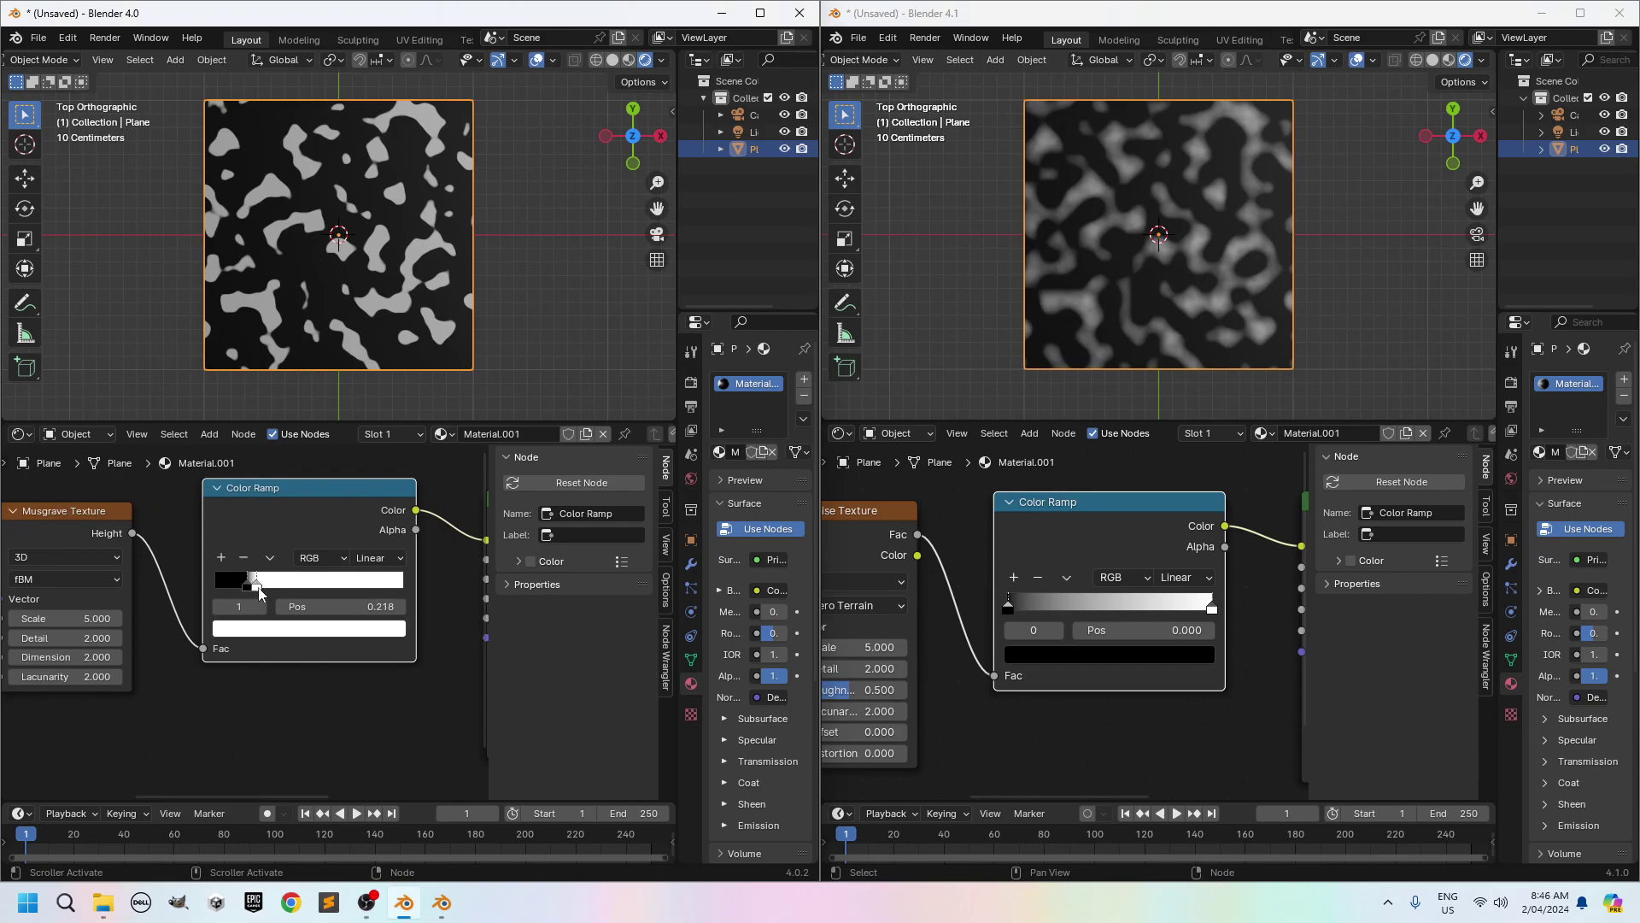
{"action": "left_click", "coordinate": [247, 586]}
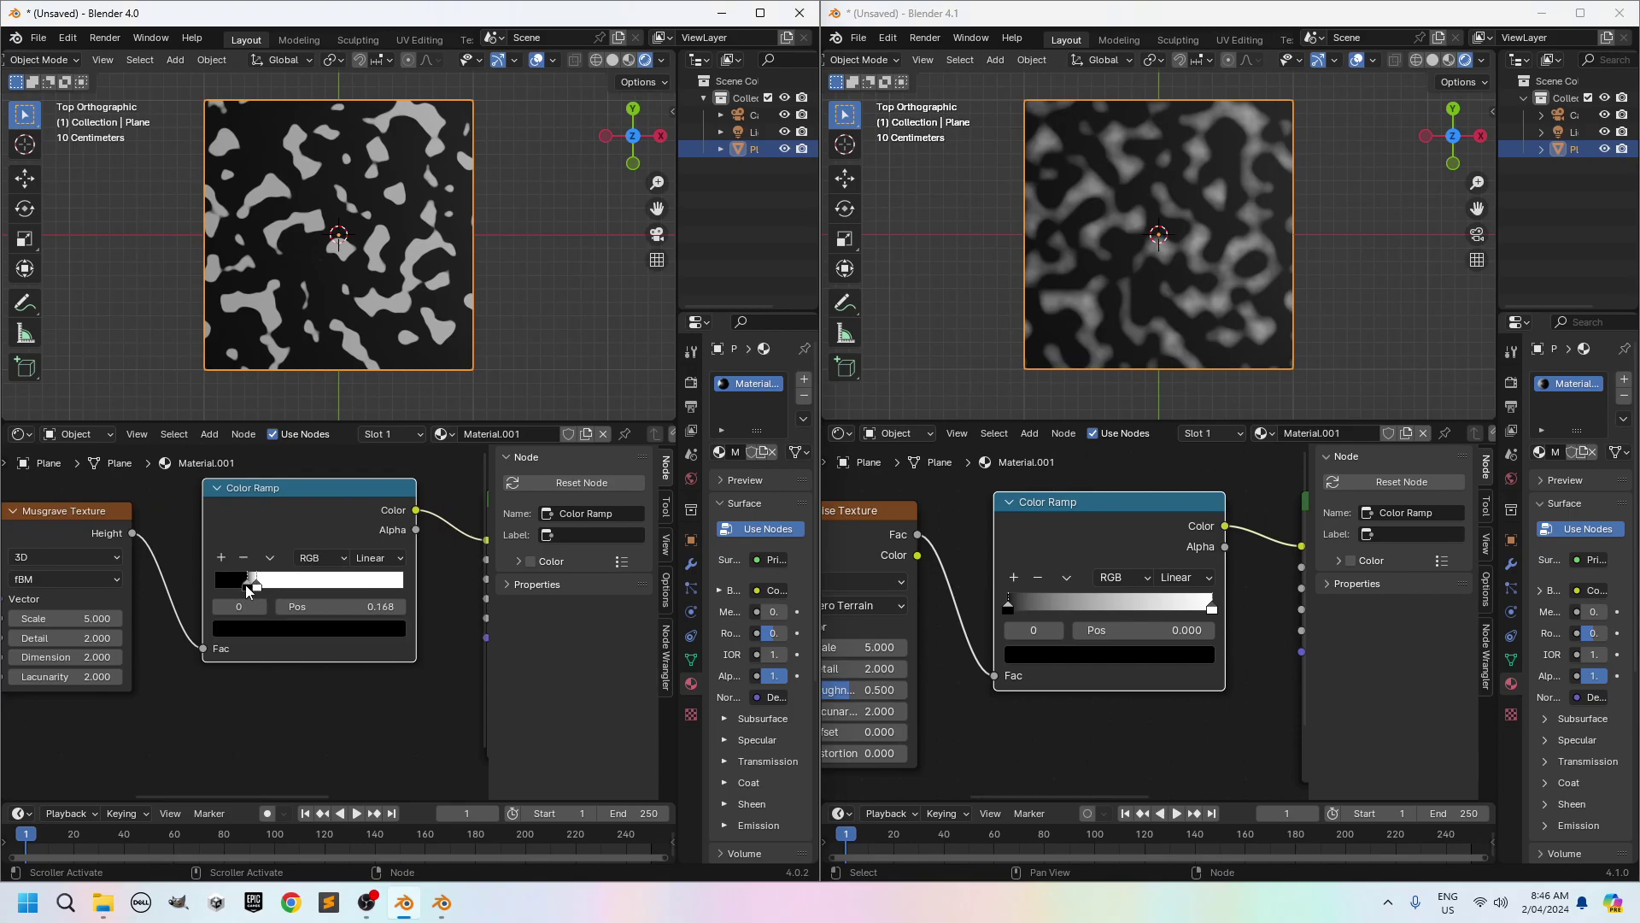
{"action": "left_click", "coordinate": [381, 609]}
{"action": "key", "text": "ctrl+c"}
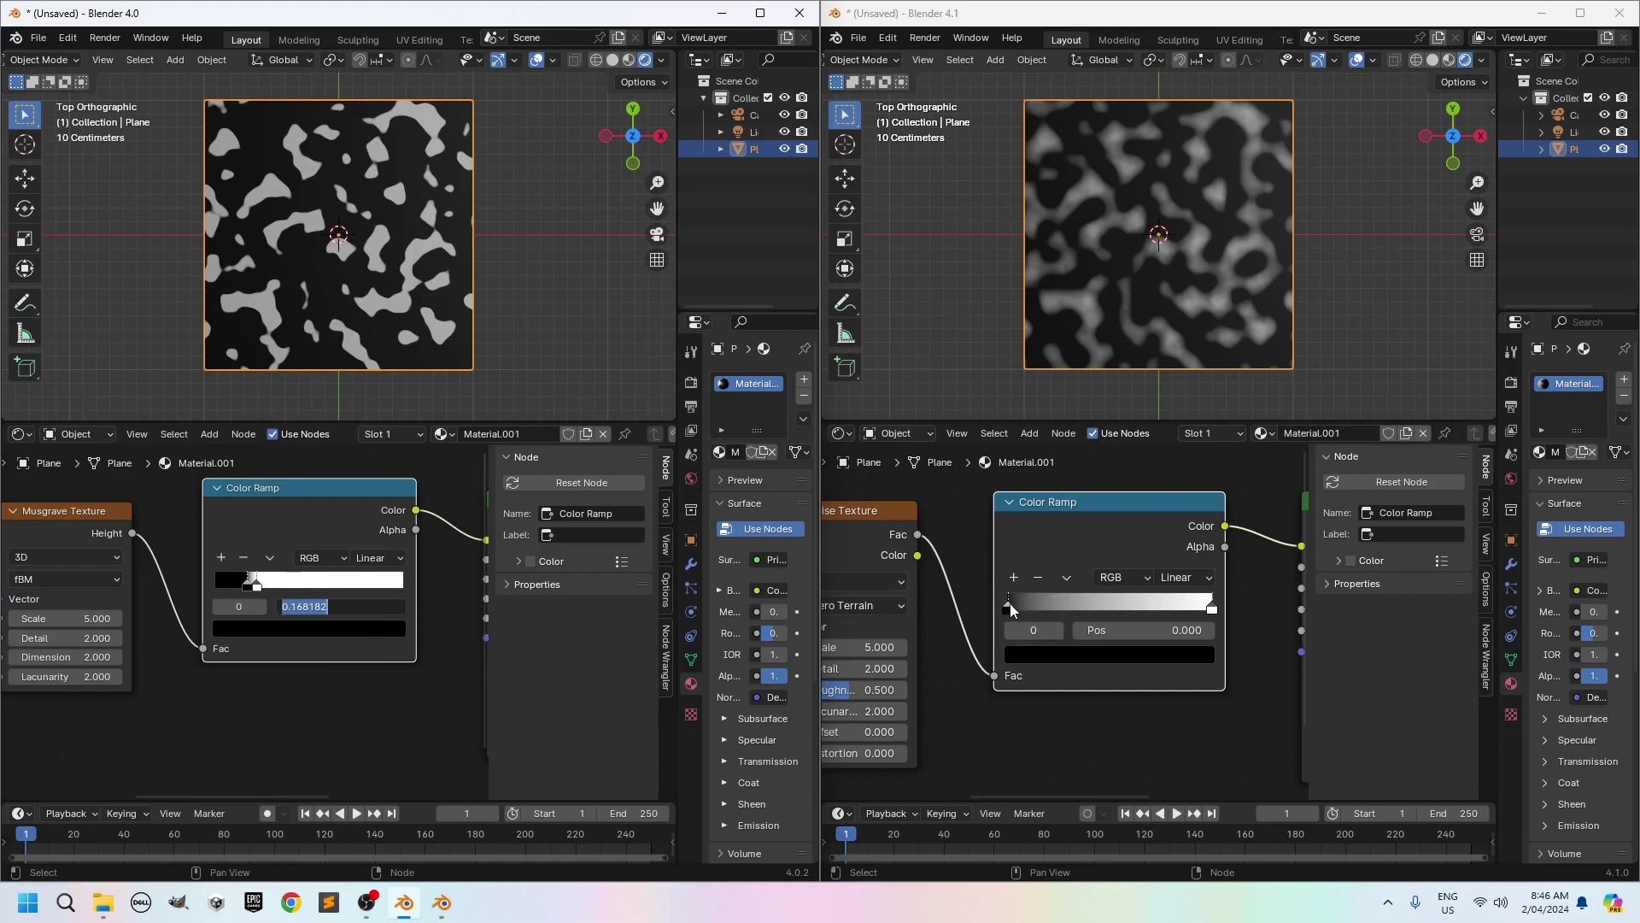
{"action": "left_click", "coordinate": [1165, 634]}
{"action": "key", "text": "ctrl+v"}
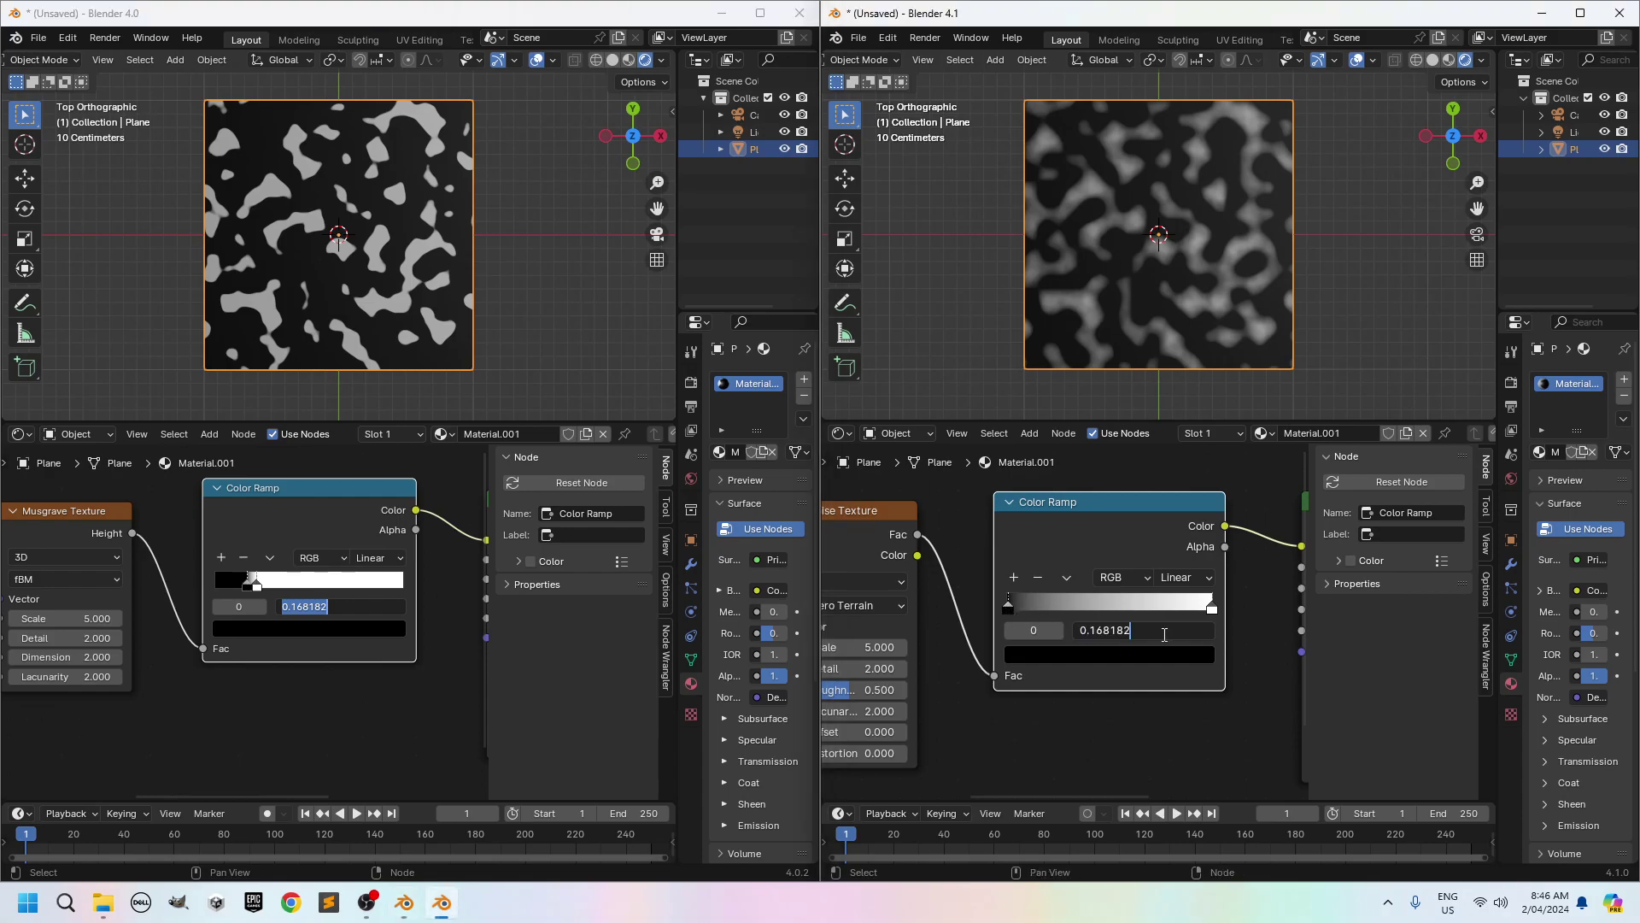
{"action": "key", "text": "Return"}
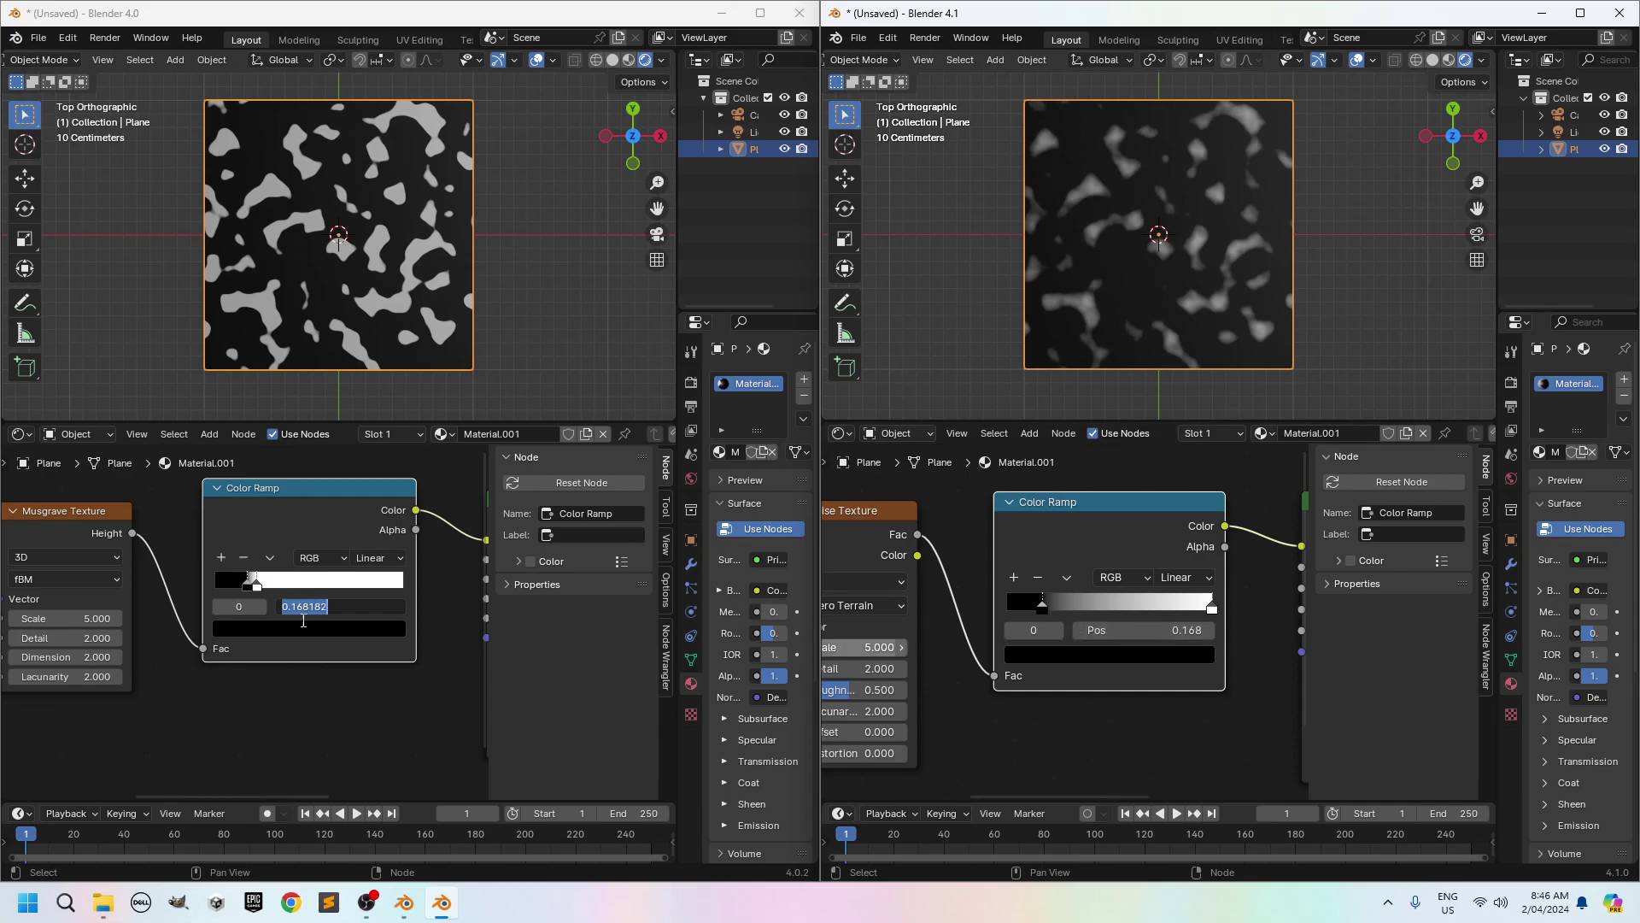
- Copy the 4.0 white stop position 0.218183 into the 4.1 Color Ramp's white stop
{"action": "left_click", "coordinate": [261, 591]}
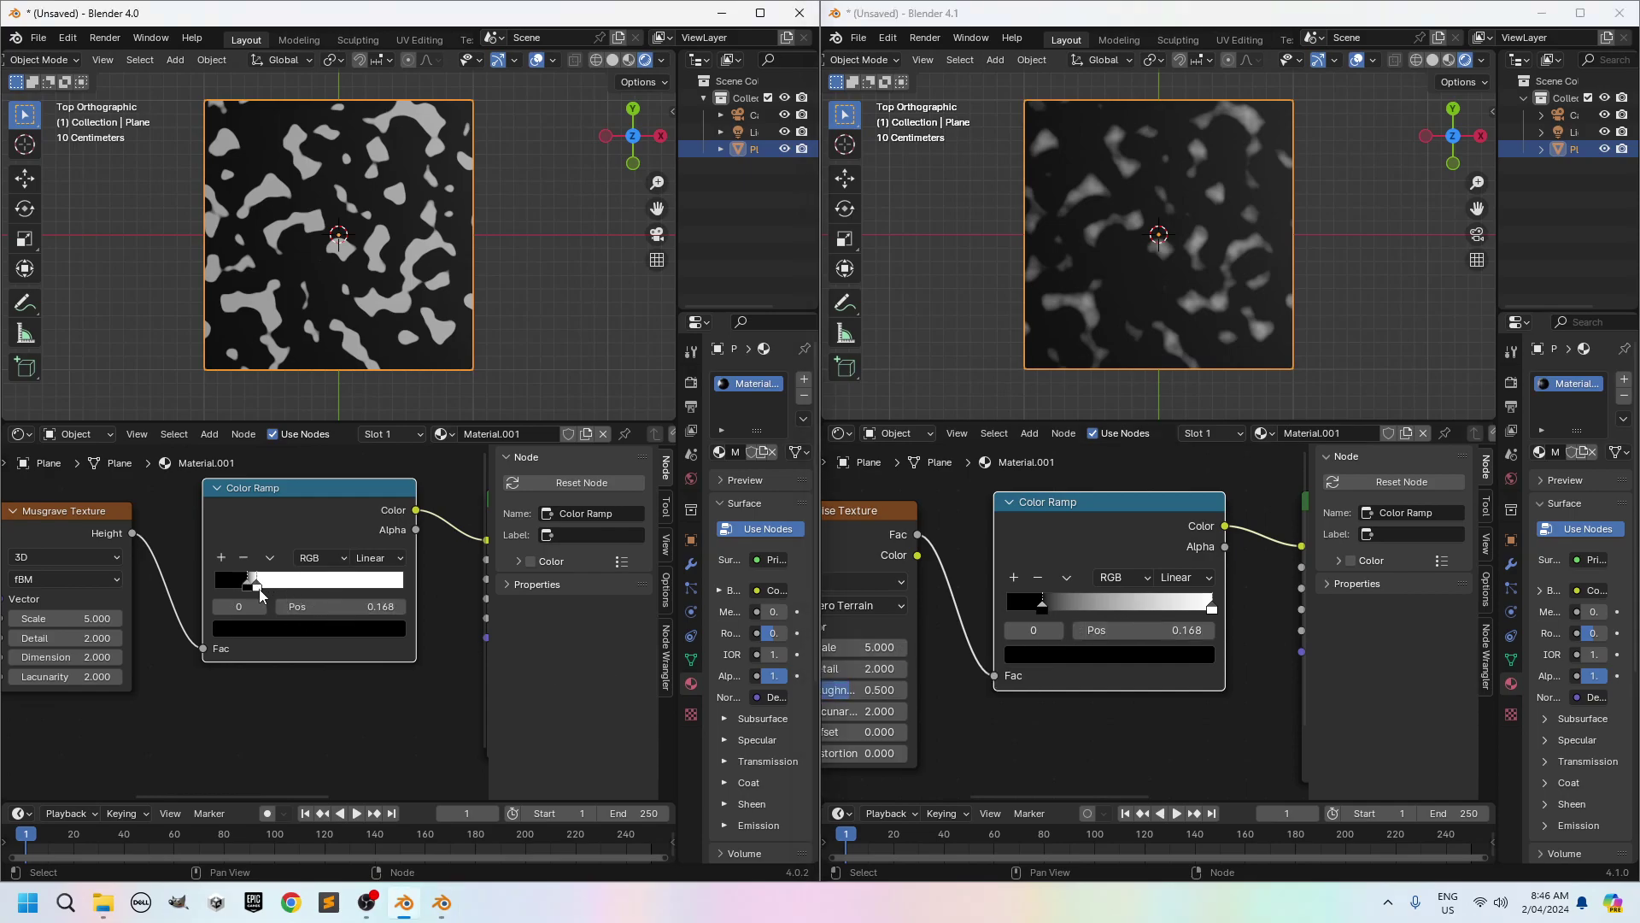
{"action": "left_click", "coordinate": [258, 588]}
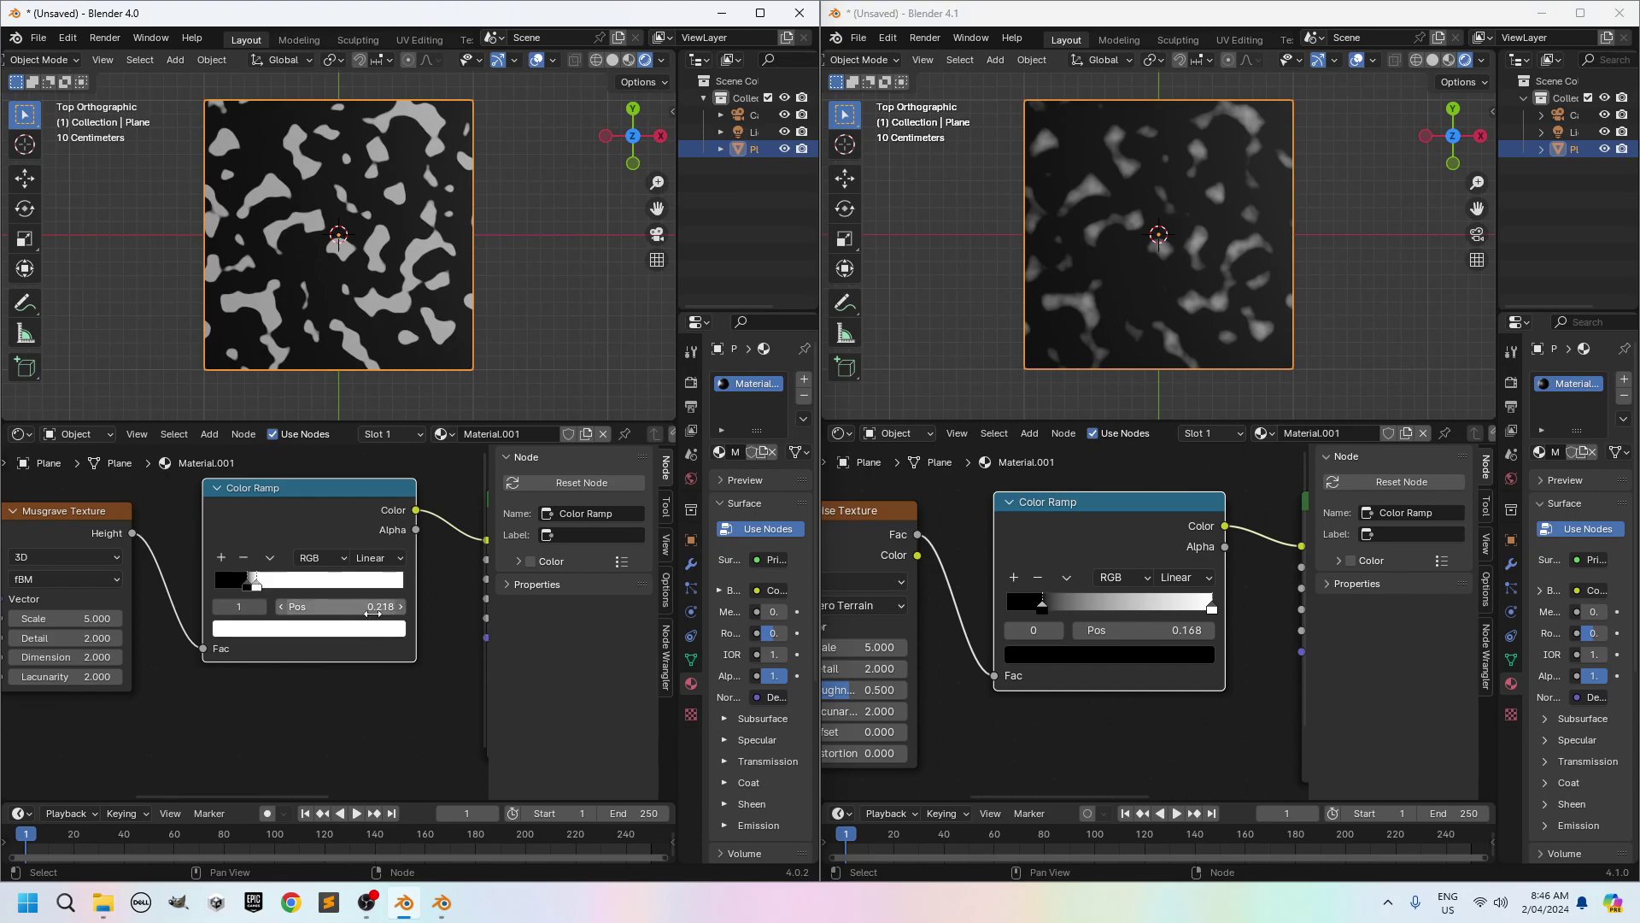
{"action": "left_click", "coordinate": [382, 610]}
{"action": "key", "text": "ctrl+c"}
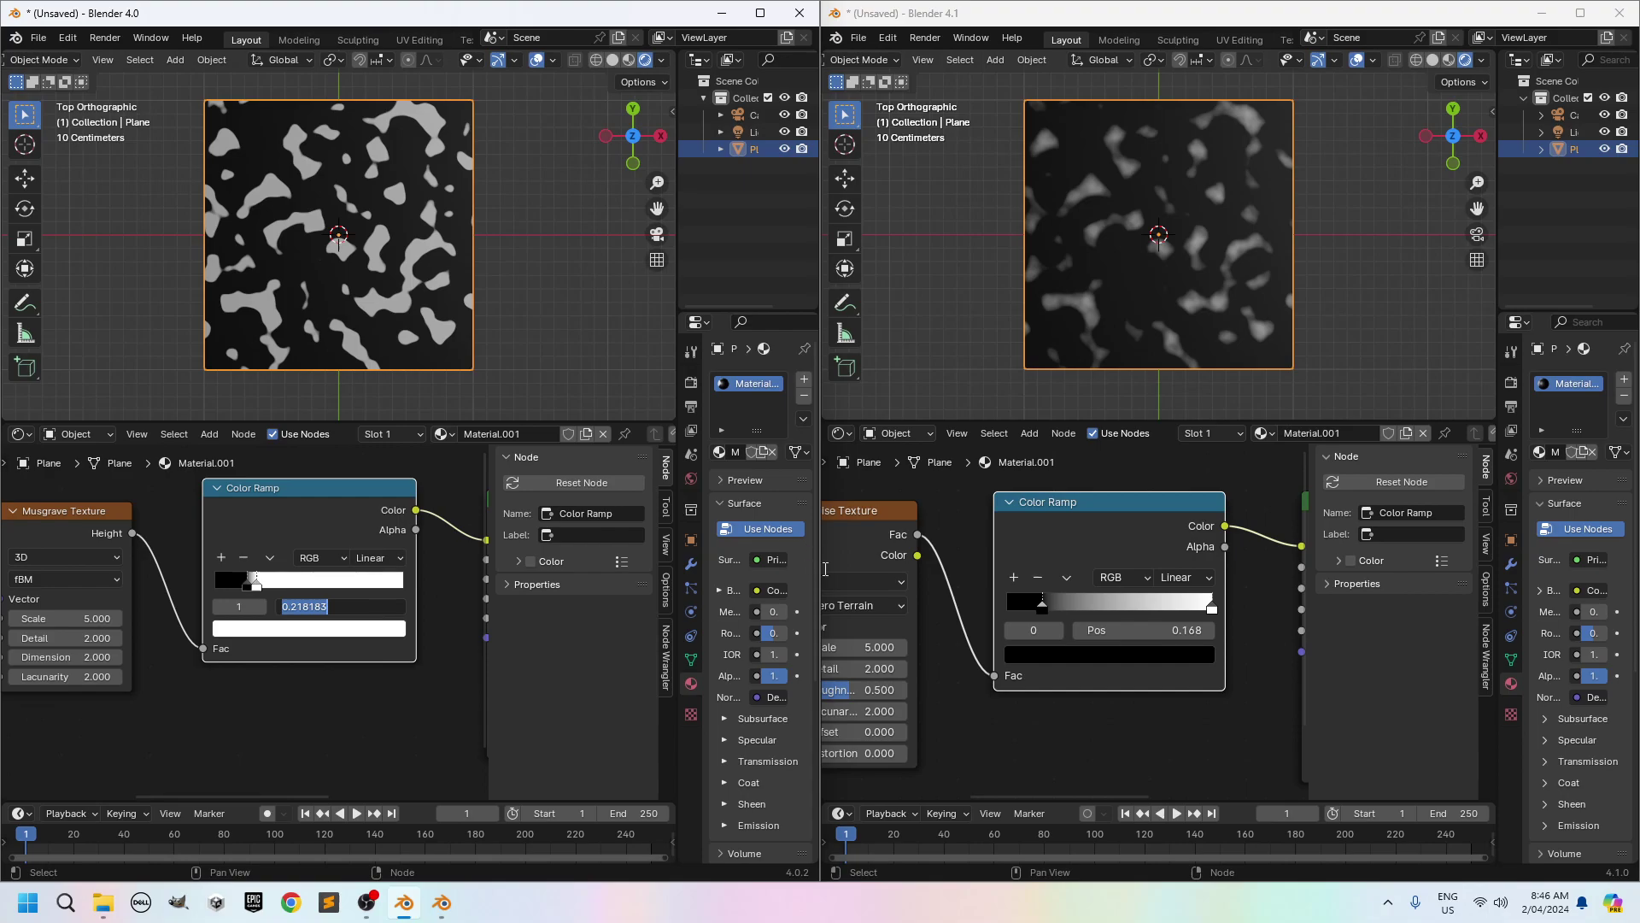
{"action": "left_click", "coordinate": [1212, 608]}
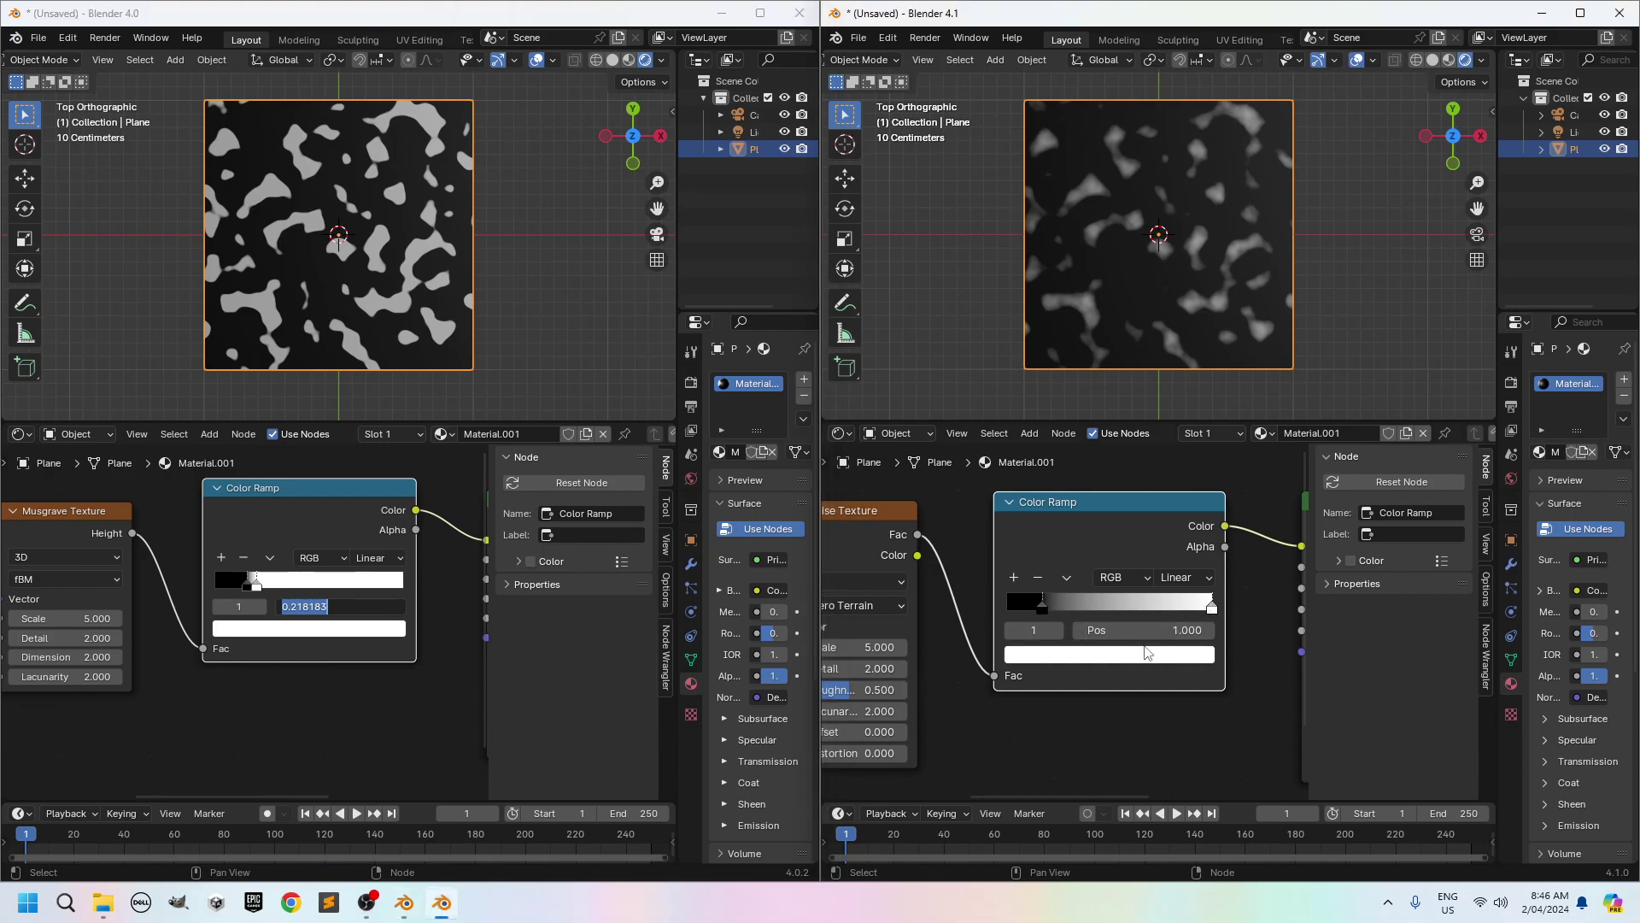
{"action": "left_click", "coordinate": [1171, 634]}
{"action": "key", "text": "ctrl+v"}
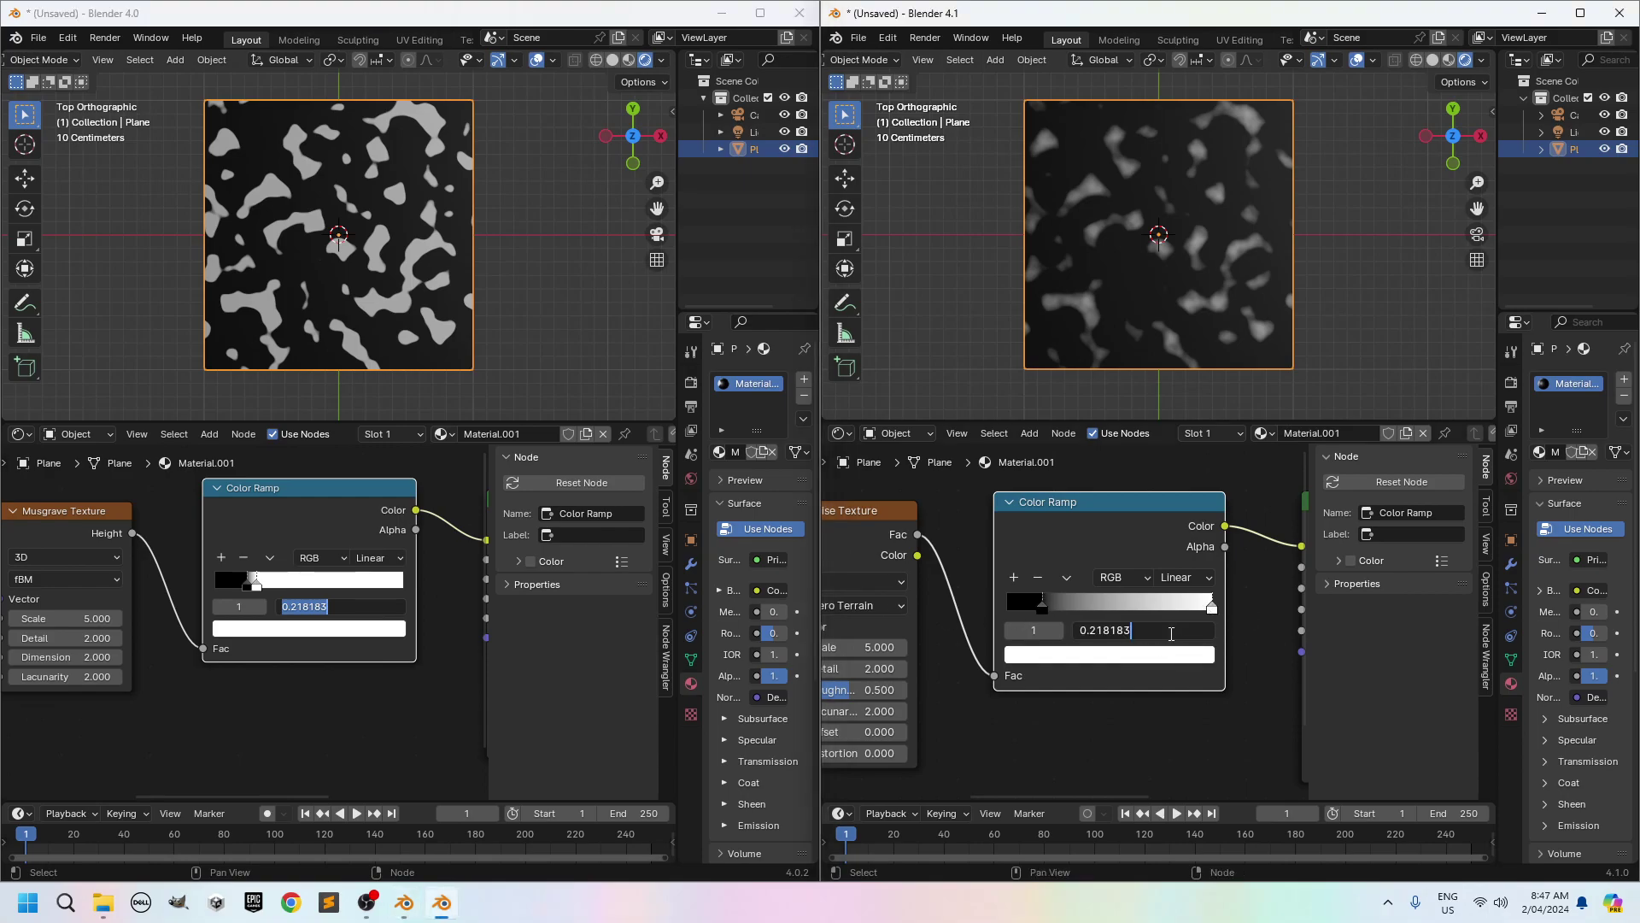
{"action": "key", "text": "Return"}
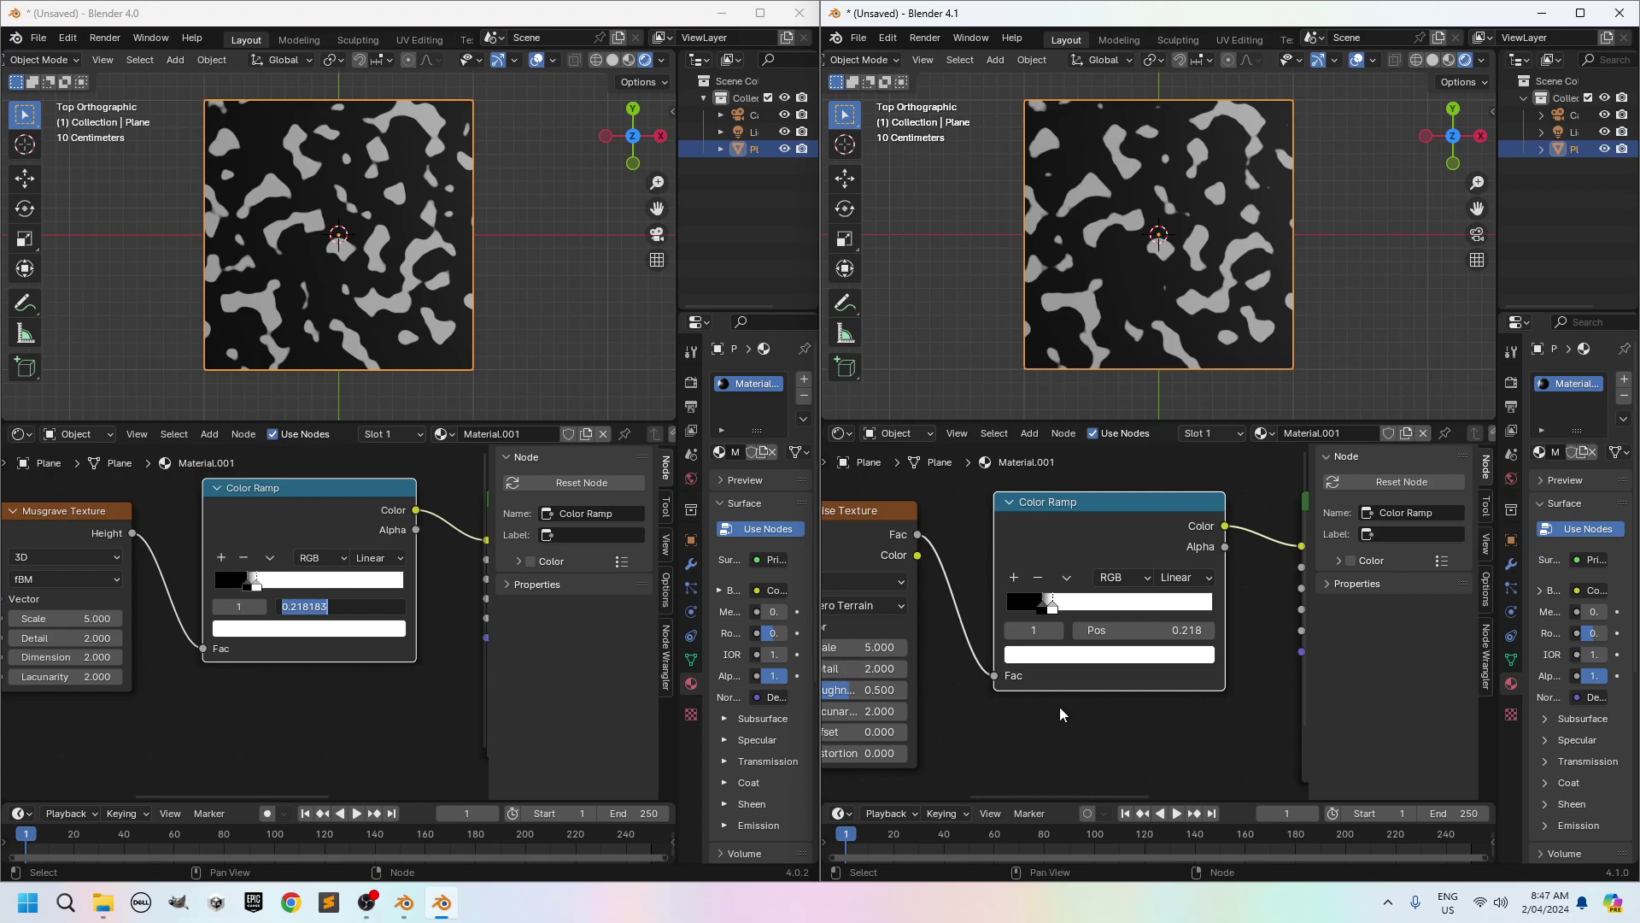
{"action": "middle_click_drag", "start_coordinate": [1059, 705], "coordinate": [1197, 683]}
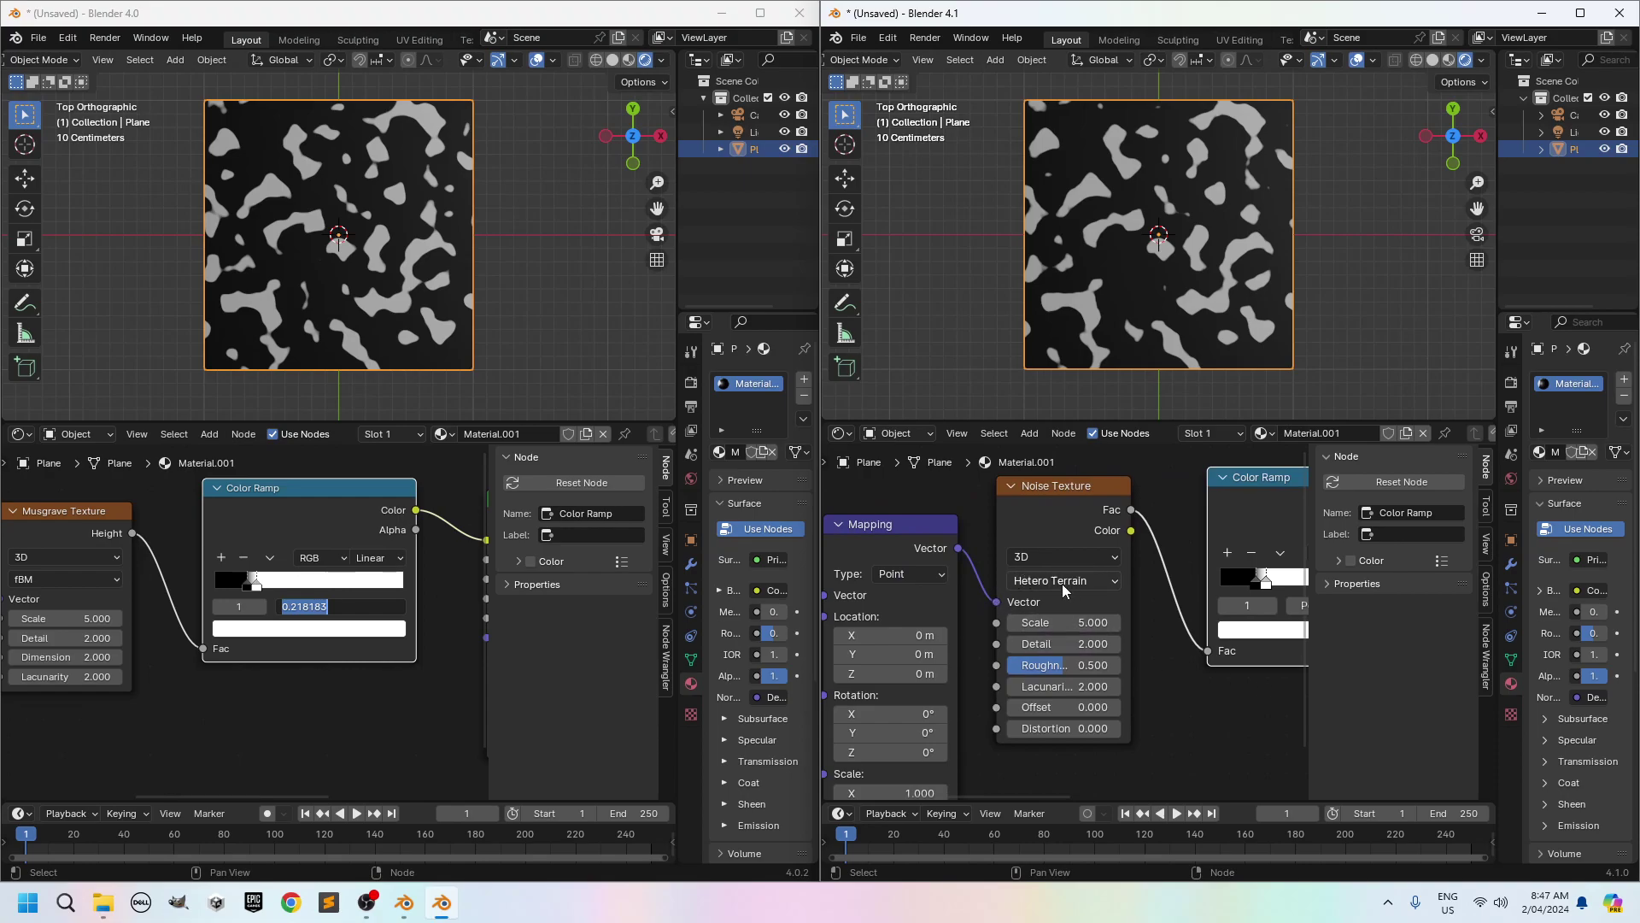
{"action": "left_click", "coordinate": [1113, 590]}
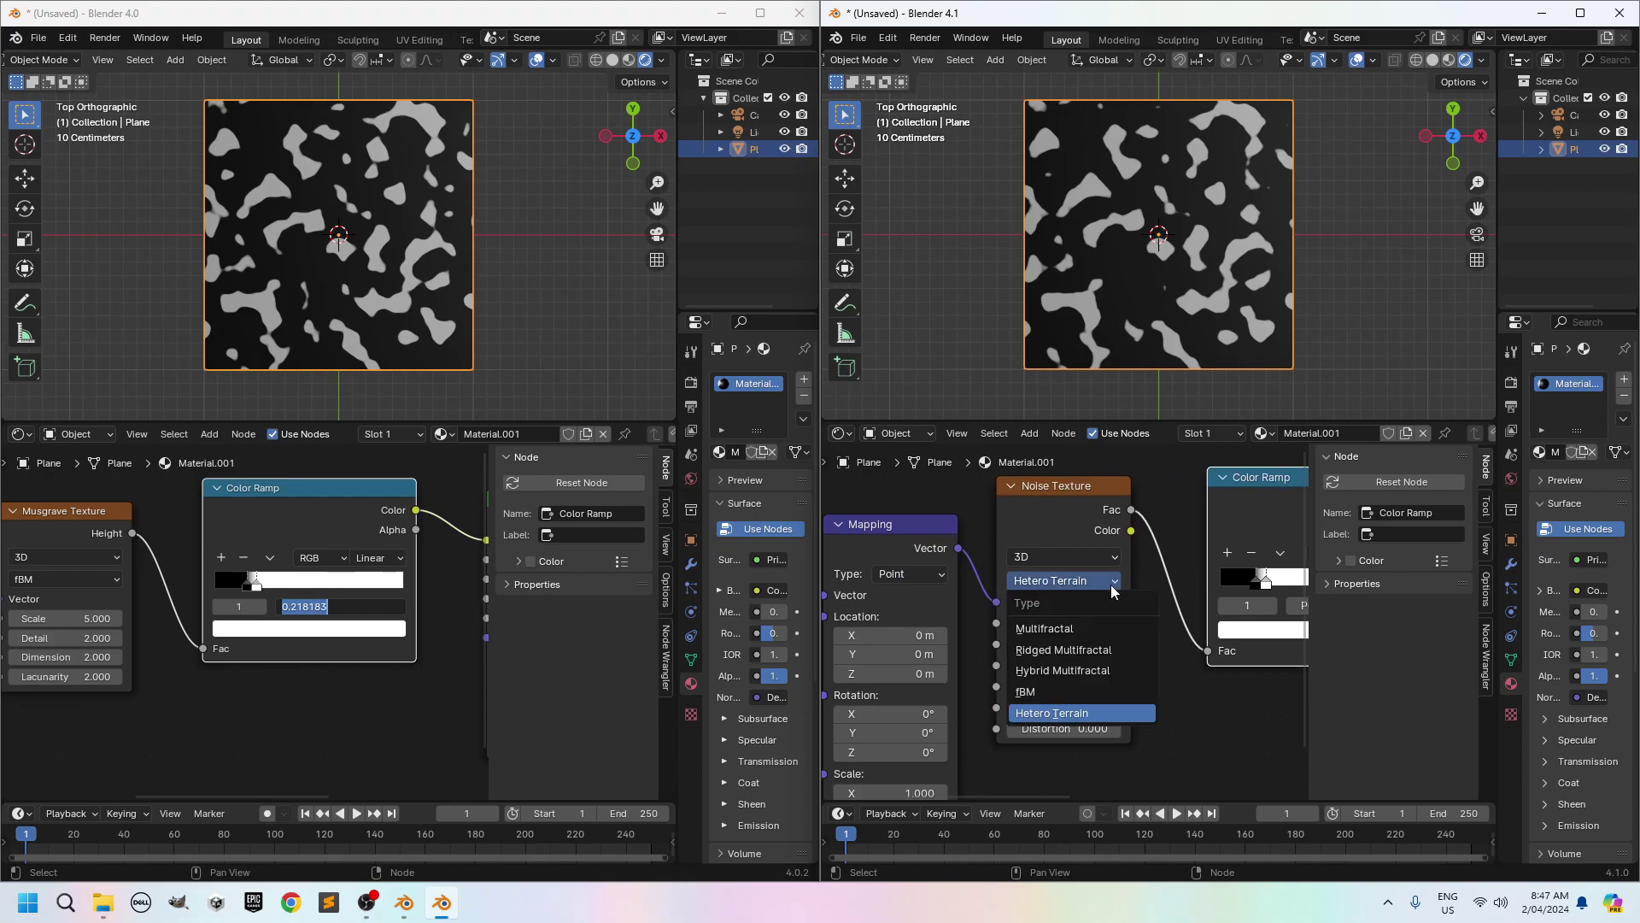
{"action": "left_click", "coordinate": [1057, 721]}
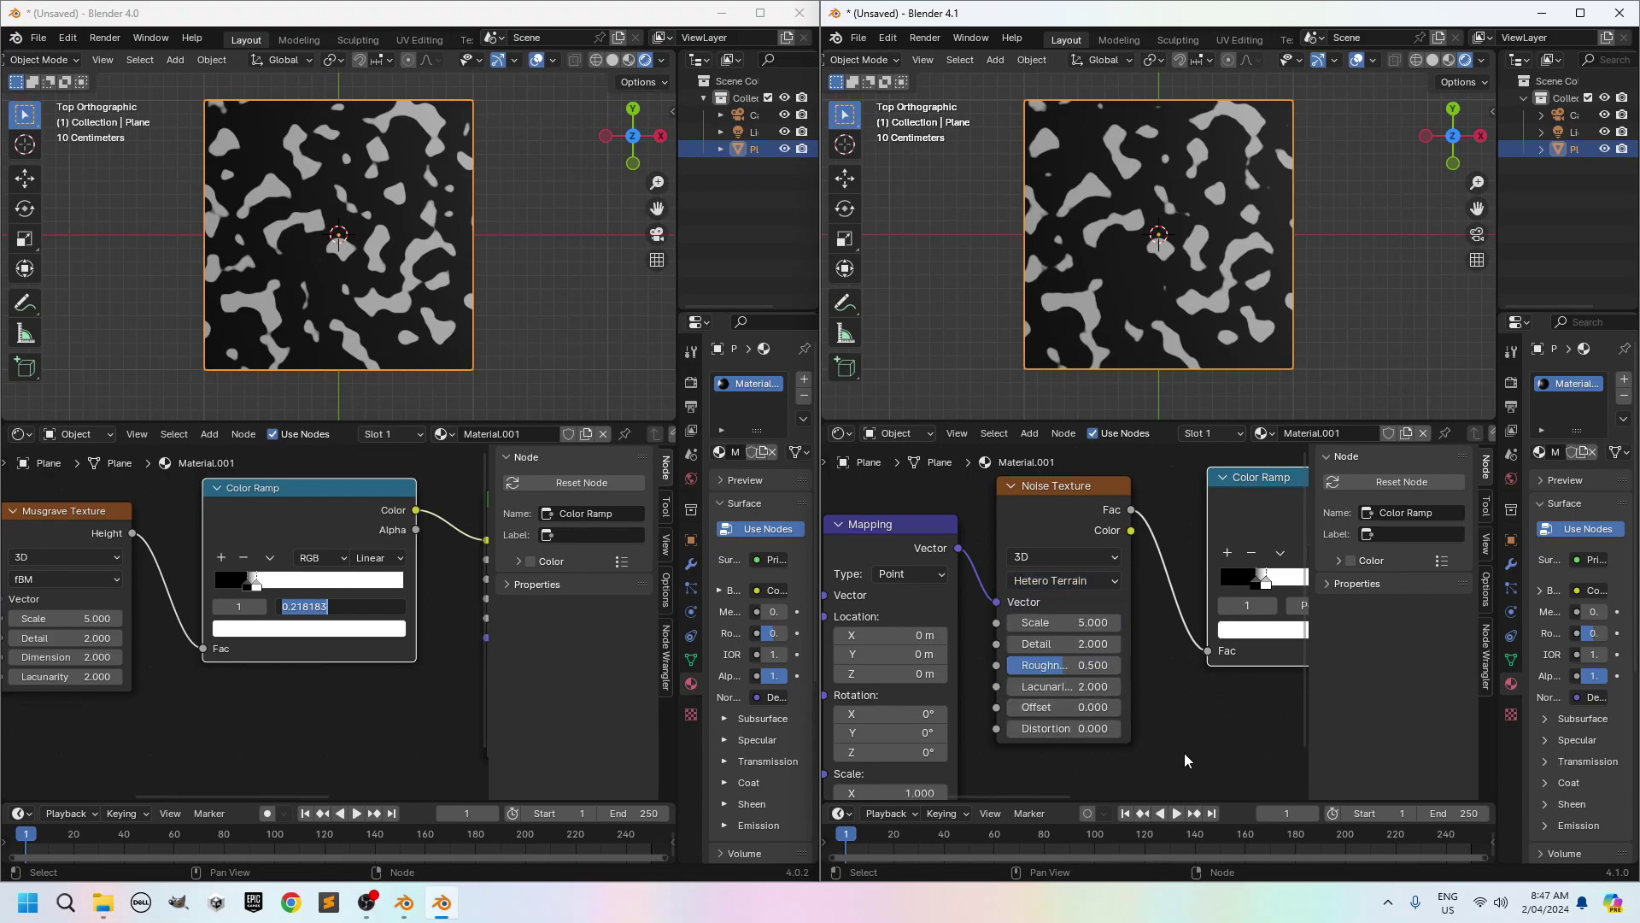